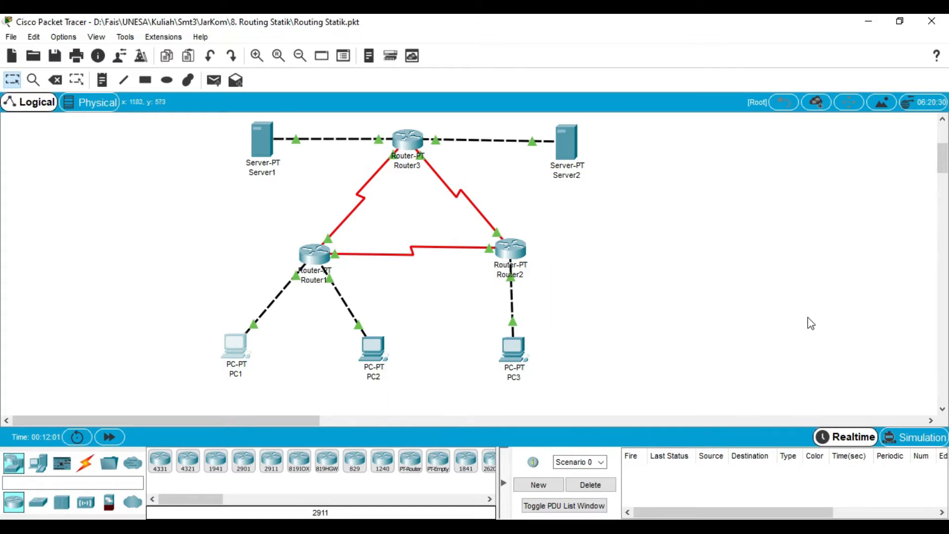
{"action": "left_click_drag", "start_coordinate": [164, 134], "coordinate": [684, 362]}
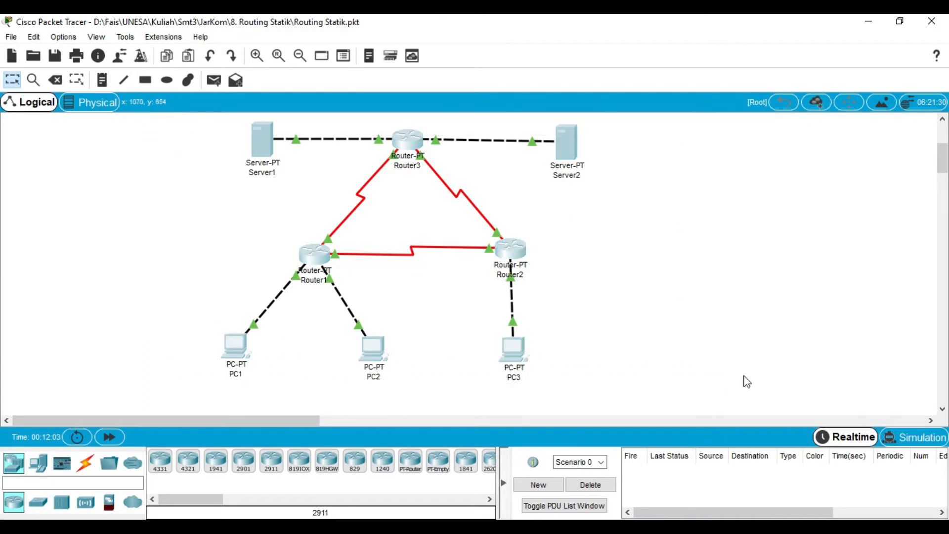
{"action": "left_click", "coordinate": [712, 224]}
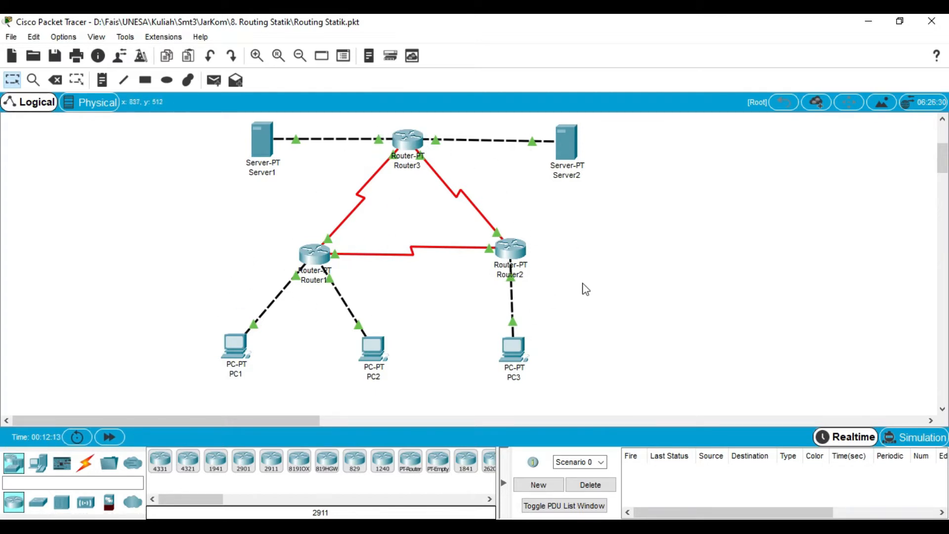
Step: Check PC1's IP configuration, including its IPv4 address, subnet mask and default gateway, and close its window
{"action": "left_click", "coordinate": [241, 359]}
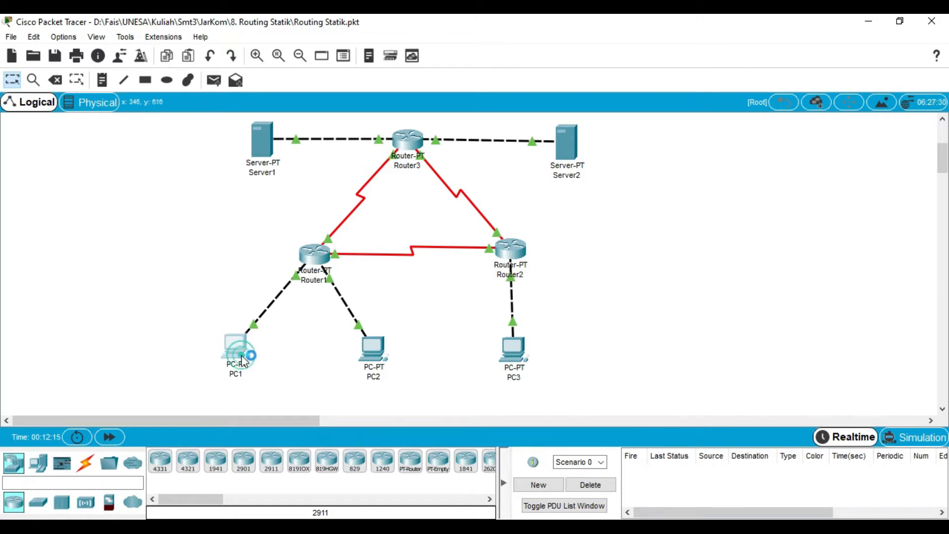
{"action": "left_click", "coordinate": [354, 149]}
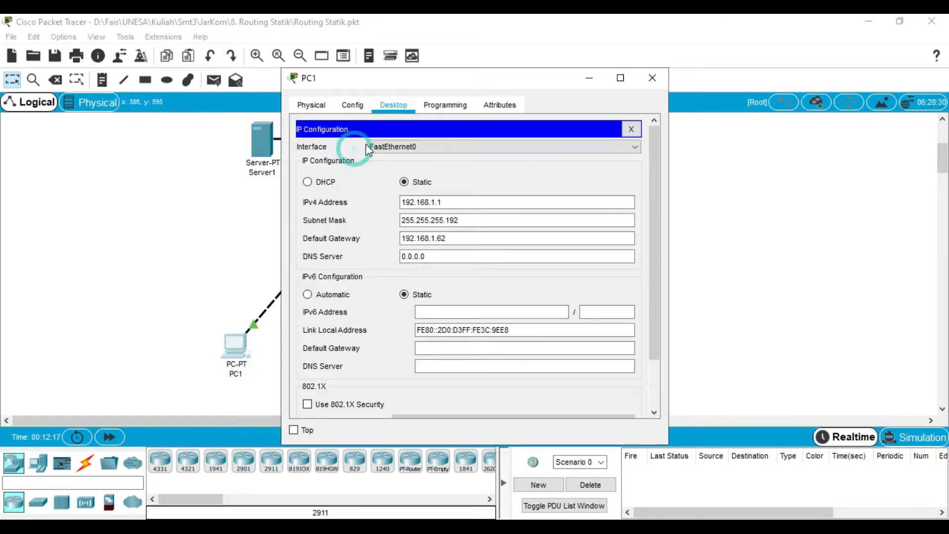
{"action": "left_click_drag", "start_coordinate": [475, 82], "coordinate": [729, 60]}
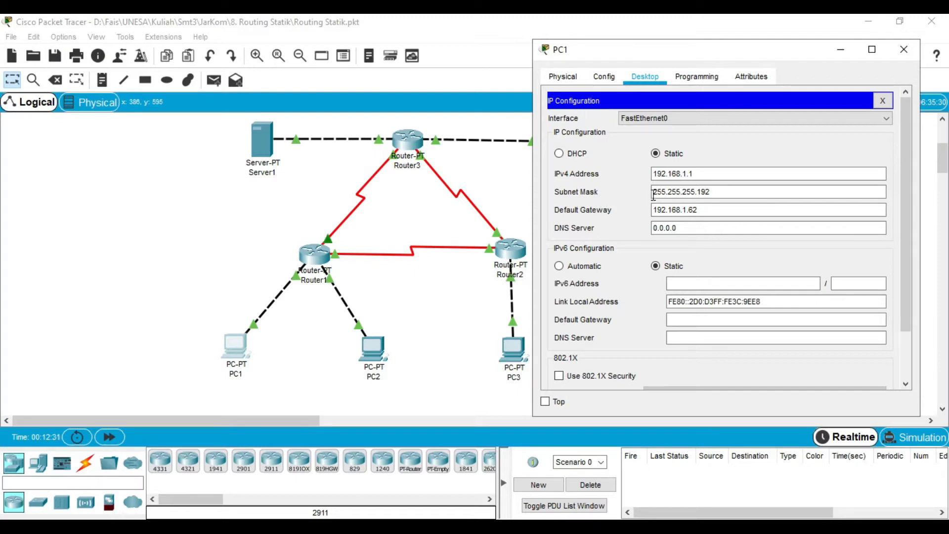
{"action": "double_click", "coordinate": [729, 192]}
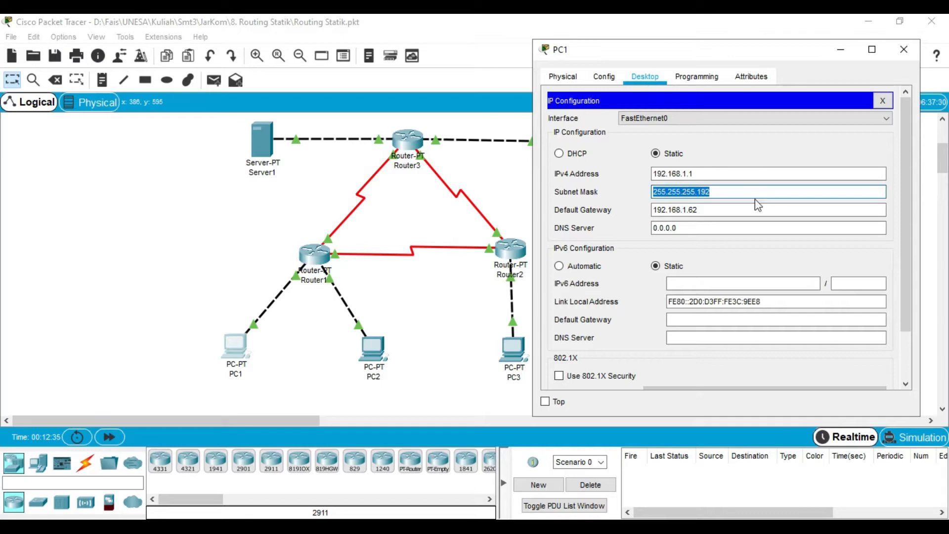
{"action": "left_click", "coordinate": [746, 191]}
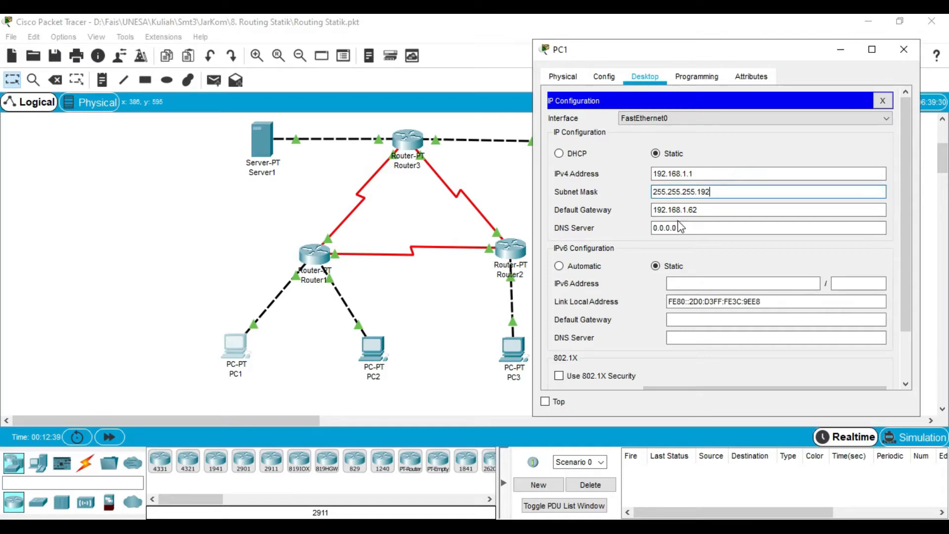
{"action": "left_click", "coordinate": [902, 52]}
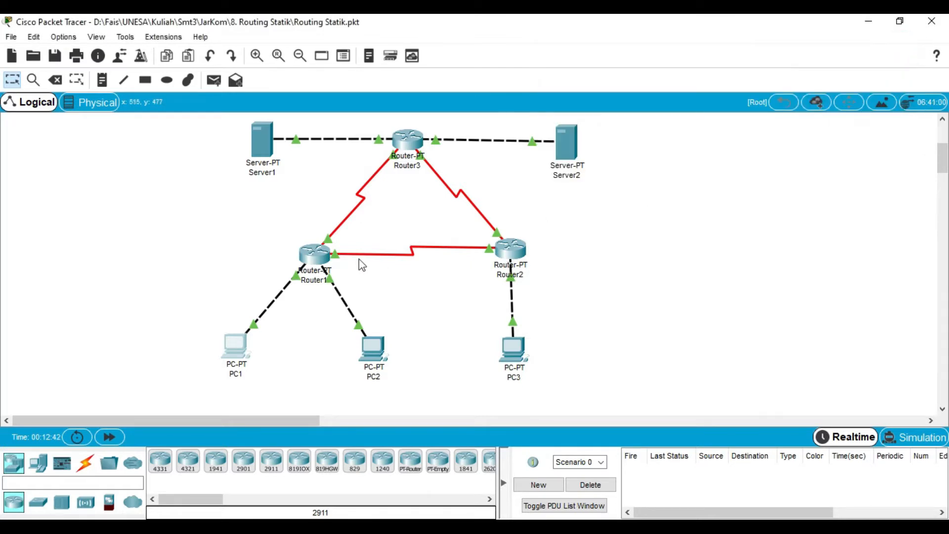
Step: Check PC2's IPv4 address, subnet mask and default gateway in its IP configuration, and close its window
{"action": "left_click", "coordinate": [381, 357]}
{"action": "left_click", "coordinate": [330, 186]}
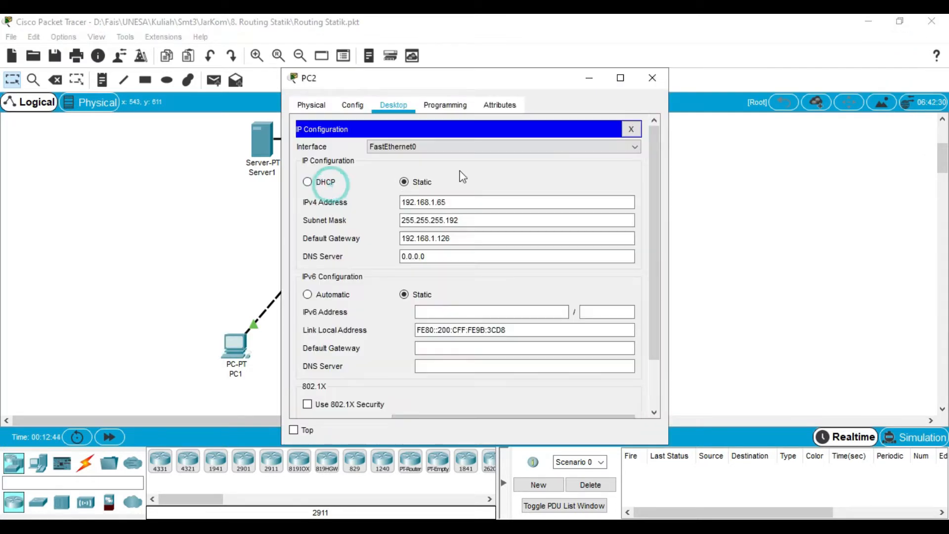
{"action": "left_click_drag", "start_coordinate": [487, 82], "coordinate": [716, 74]}
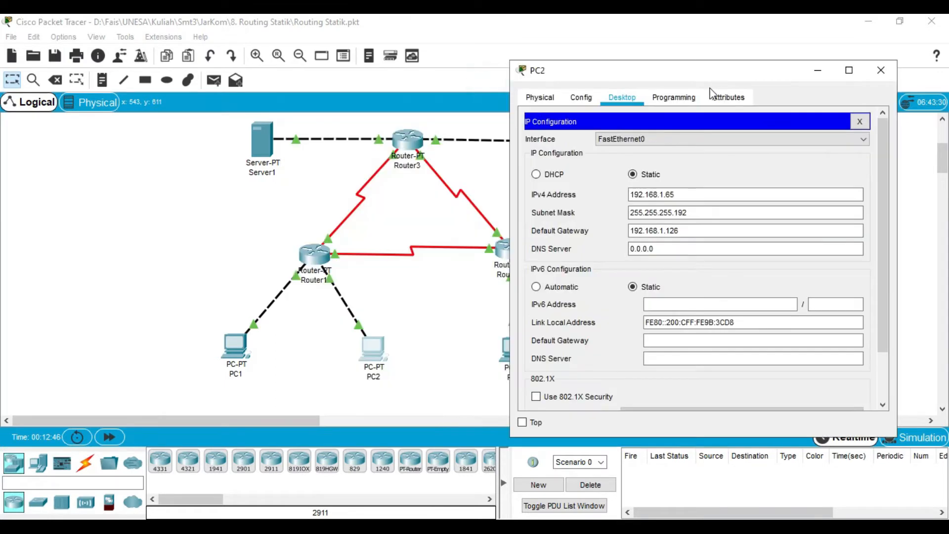
{"action": "left_click", "coordinate": [704, 195]}
{"action": "left_click_drag", "start_coordinate": [704, 195], "coordinate": [617, 170]}
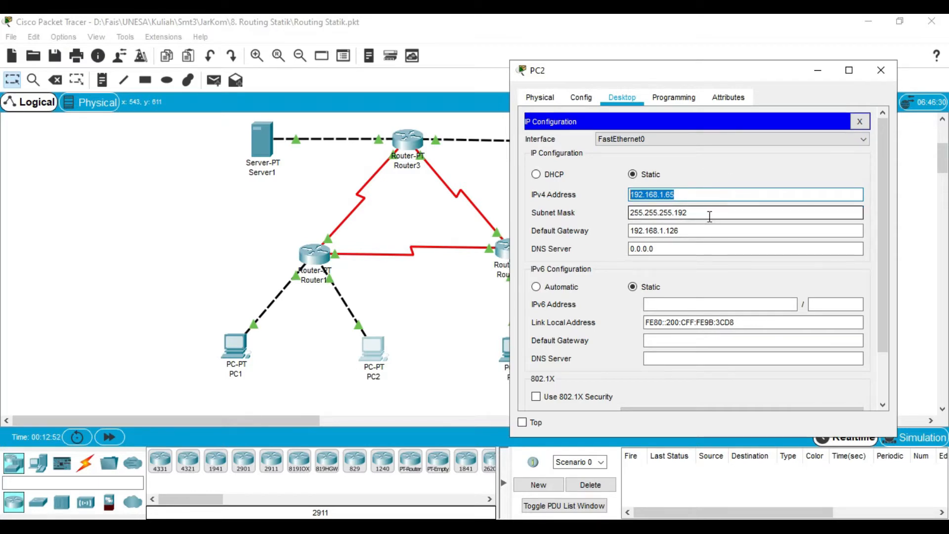
{"action": "left_click_drag", "start_coordinate": [711, 215], "coordinate": [625, 214]}
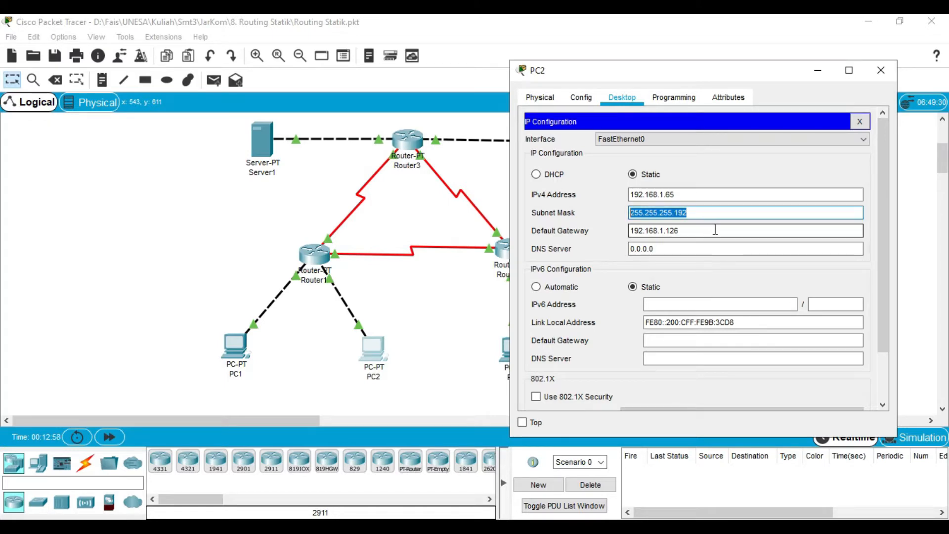
{"action": "left_click_drag", "start_coordinate": [705, 232], "coordinate": [576, 232]}
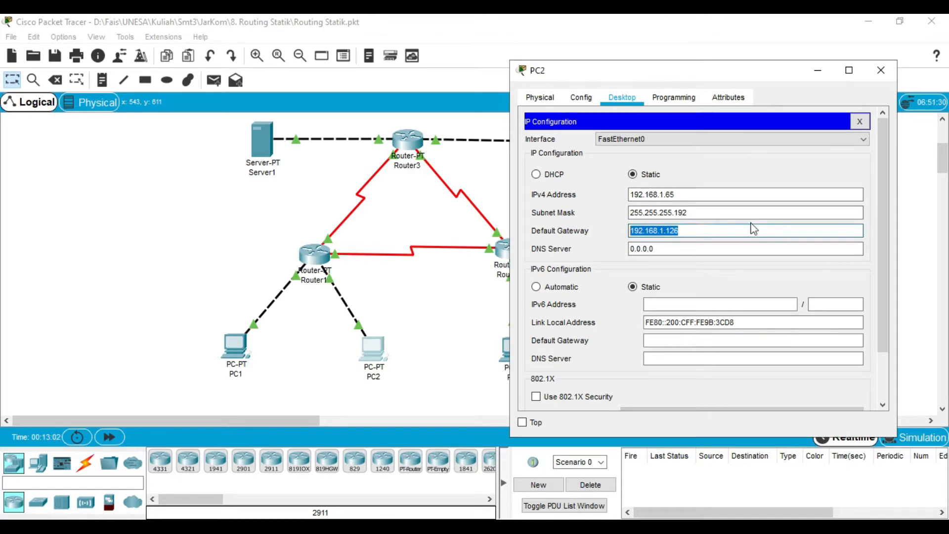
{"action": "left_click", "coordinate": [879, 73]}
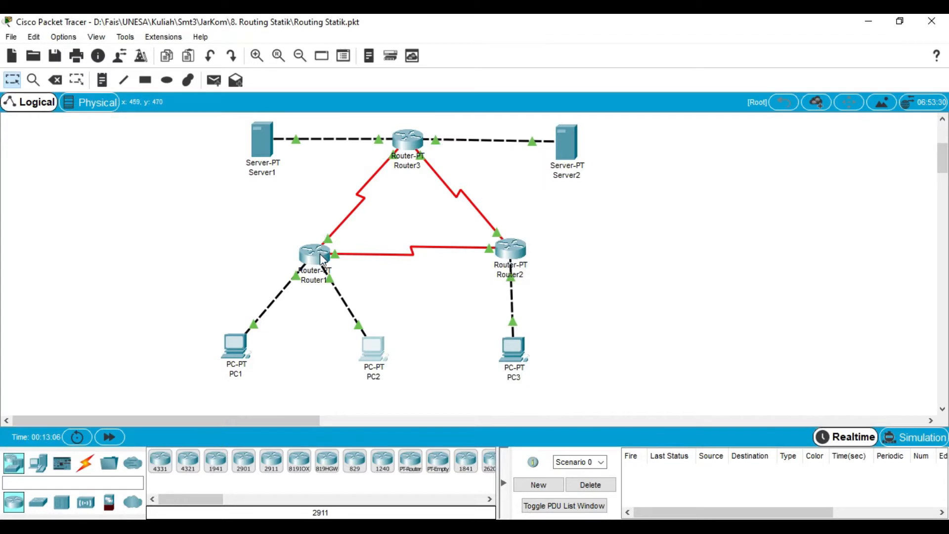
Step: Examine the IP settings of Router1's FastEthernet0/0 and FastEthernet1/0 interfaces, keeping the connected PCs in view
{"action": "left_click", "coordinate": [319, 253]}
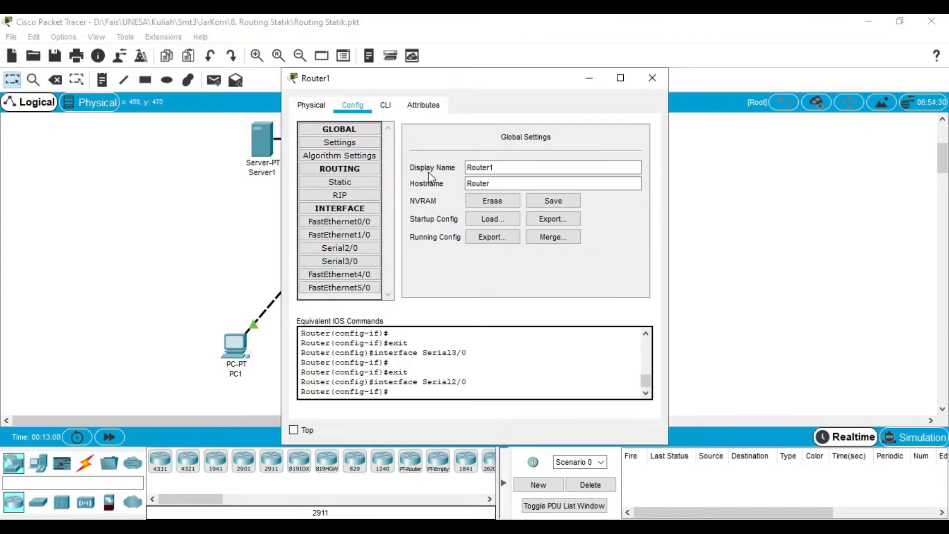
{"action": "left_click_drag", "start_coordinate": [438, 78], "coordinate": [659, 61]}
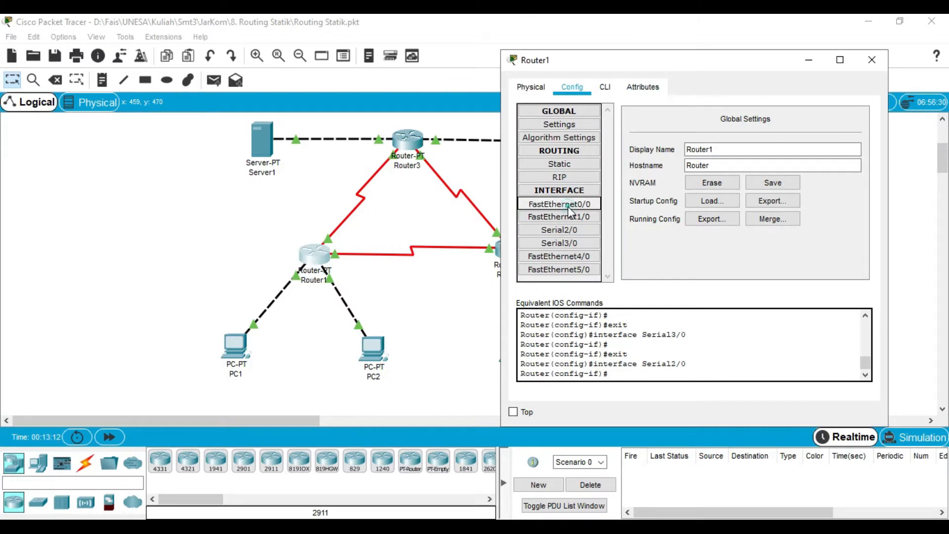
{"action": "left_click", "coordinate": [559, 207]}
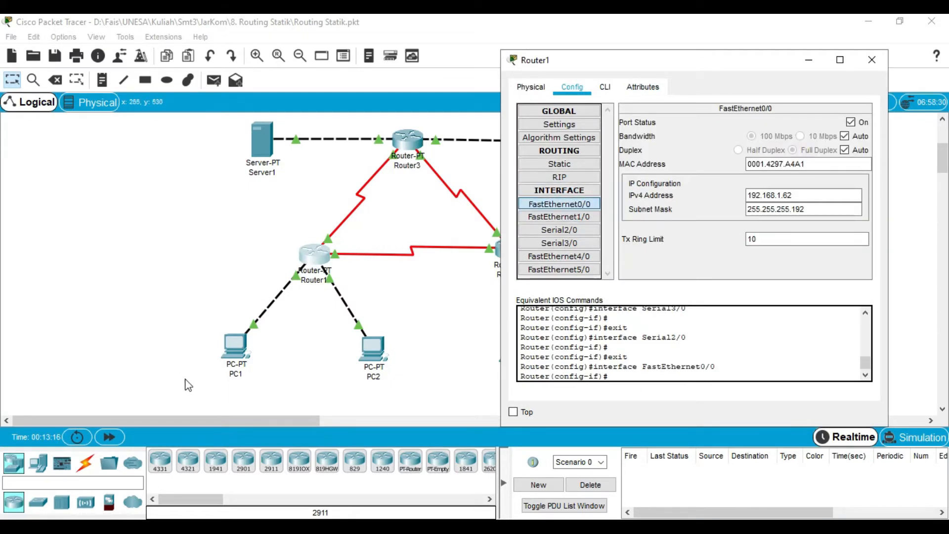
{"action": "left_click", "coordinate": [577, 216]}
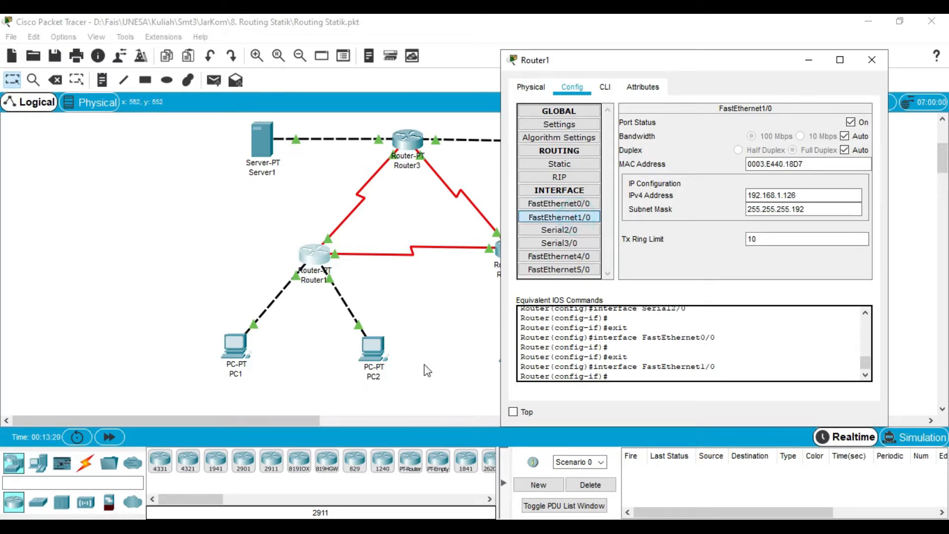
{"action": "left_click", "coordinate": [593, 204]}
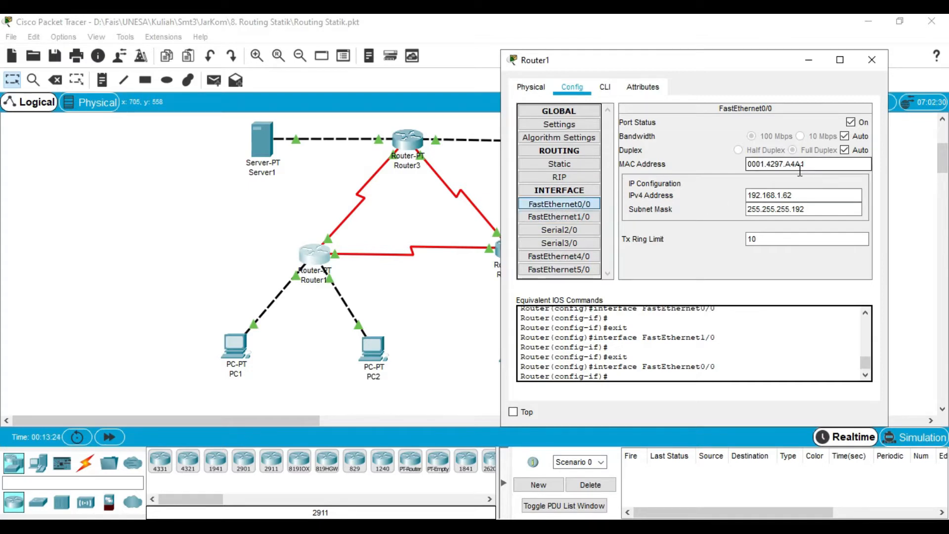
Step: Compare PC1's default gateway and subnet mask with the IP settings of Router1's FastEthernet0/0, and close PC1's window
{"action": "left_click", "coordinate": [243, 357]}
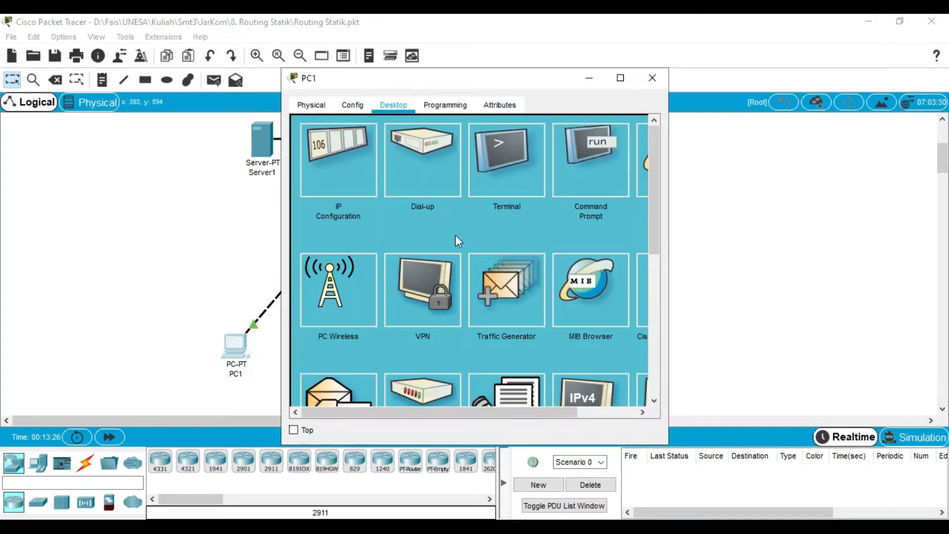
{"action": "left_click", "coordinate": [341, 158]}
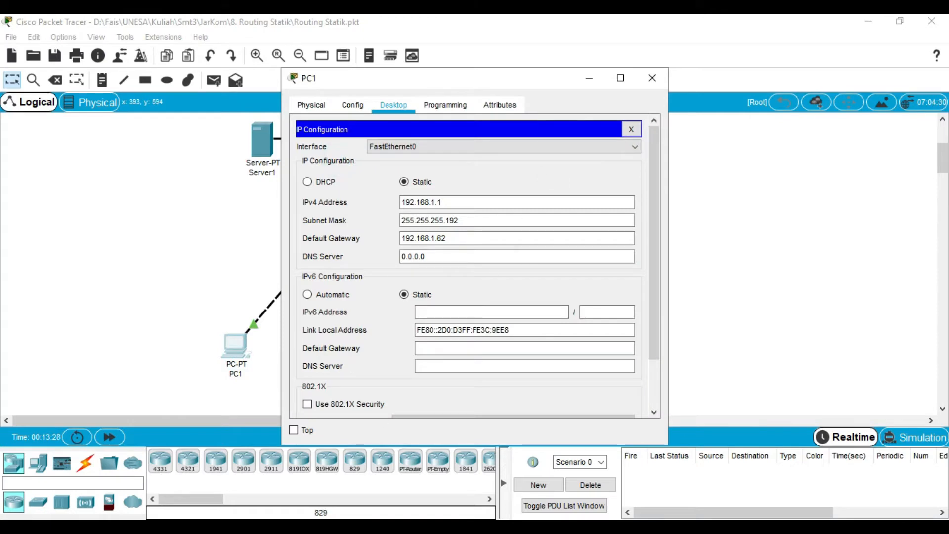
{"action": "left_click", "coordinate": [248, 468]}
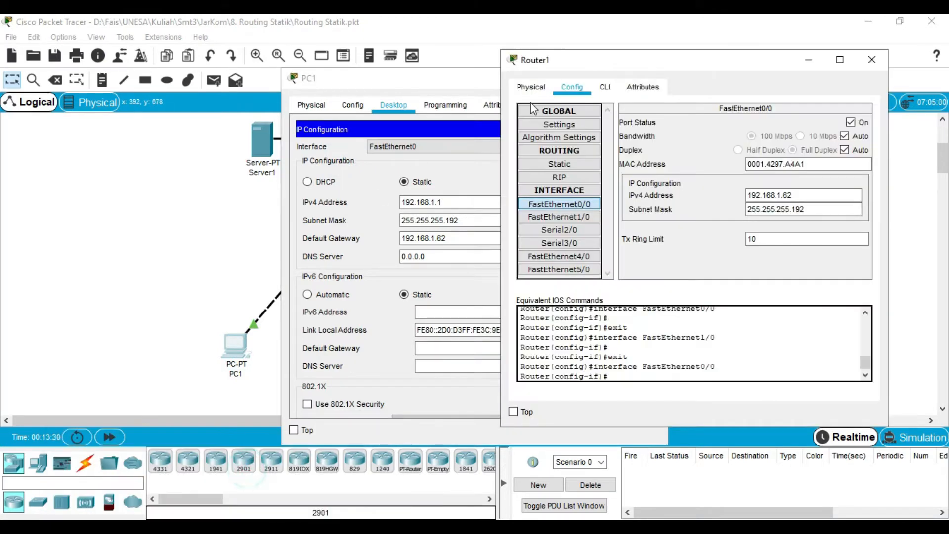
{"action": "left_click", "coordinate": [407, 84]}
{"action": "left_click_drag", "start_coordinate": [467, 79], "coordinate": [227, 80]}
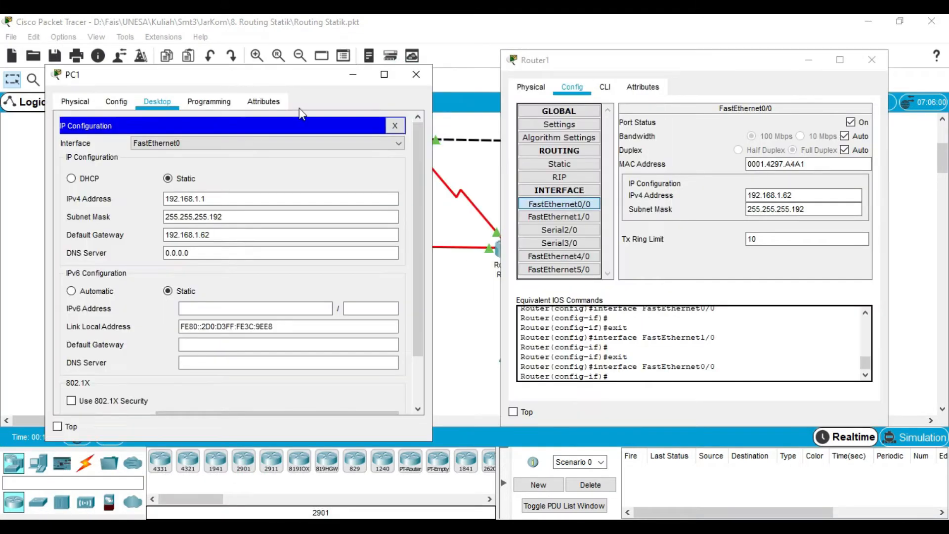
{"action": "left_click", "coordinate": [604, 210]}
{"action": "left_click", "coordinate": [245, 235]}
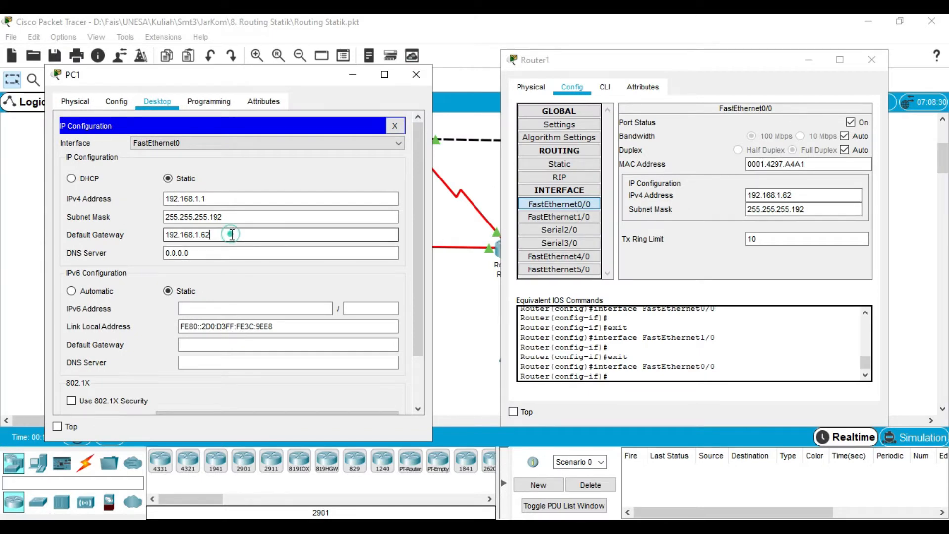
{"action": "left_click_drag", "start_coordinate": [229, 235], "coordinate": [158, 239]}
{"action": "left_click", "coordinate": [247, 239]}
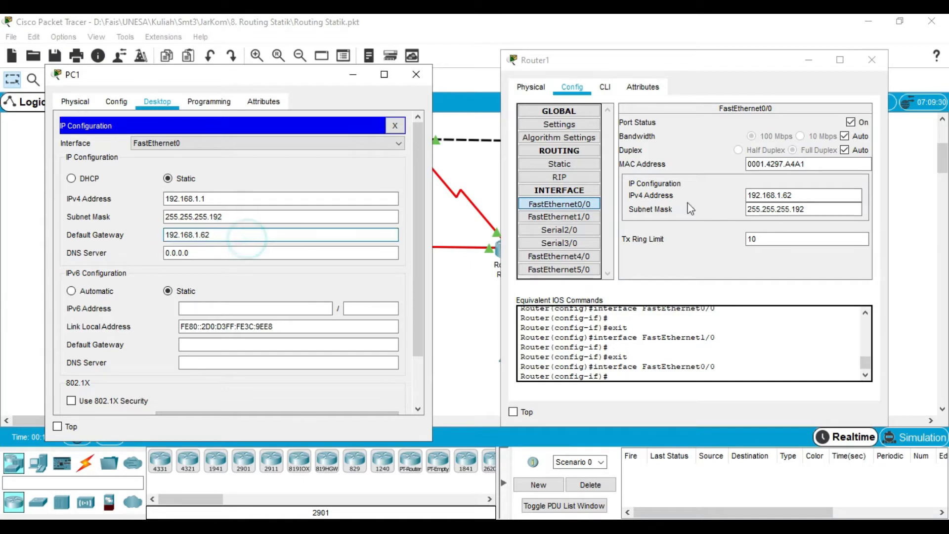
{"action": "left_click", "coordinate": [831, 208]}
{"action": "left_click_drag", "start_coordinate": [863, 209], "coordinate": [723, 215]}
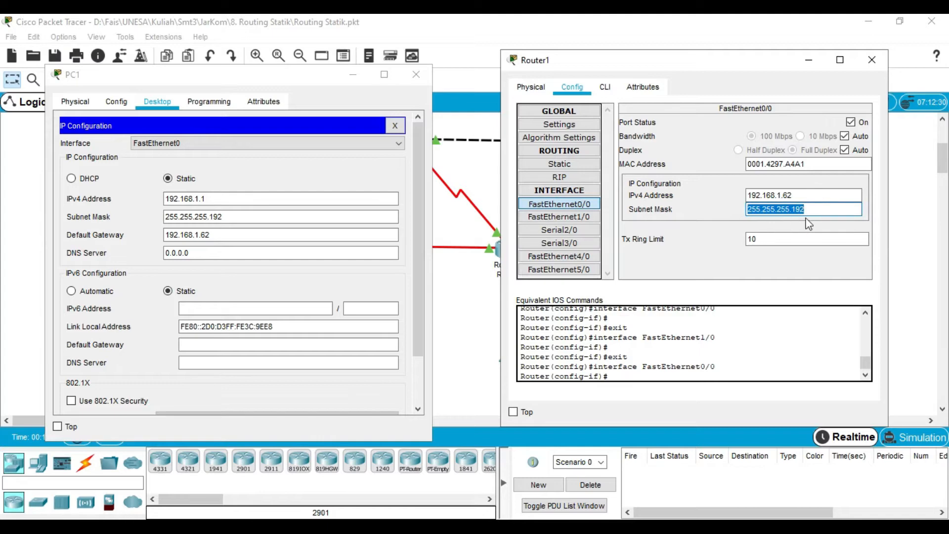
{"action": "left_click", "coordinate": [424, 79]}
Step: Review the IPv4 address and subnet mask of Router1's FastEthernet1/0 interface, which serves PC2
{"action": "left_click", "coordinate": [570, 218]}
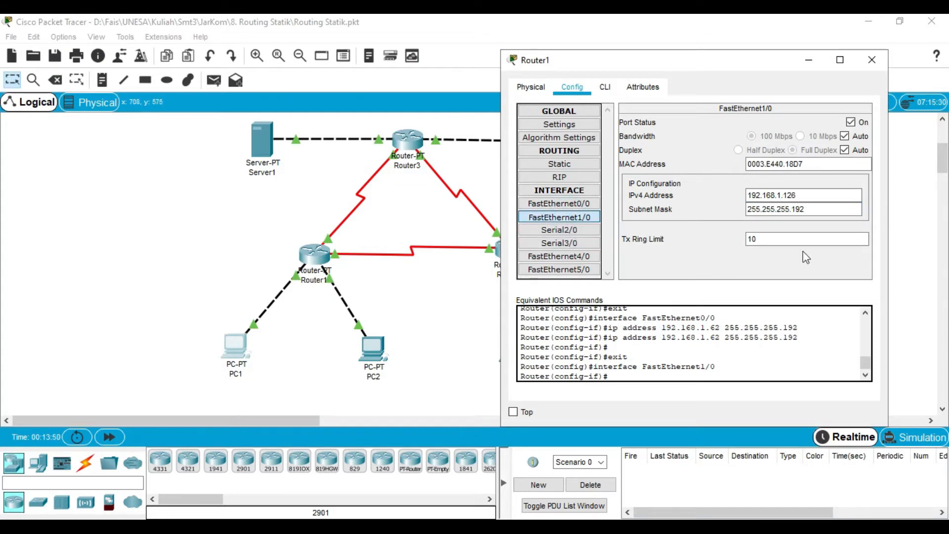
{"action": "left_click_drag", "start_coordinate": [815, 195], "coordinate": [687, 197]}
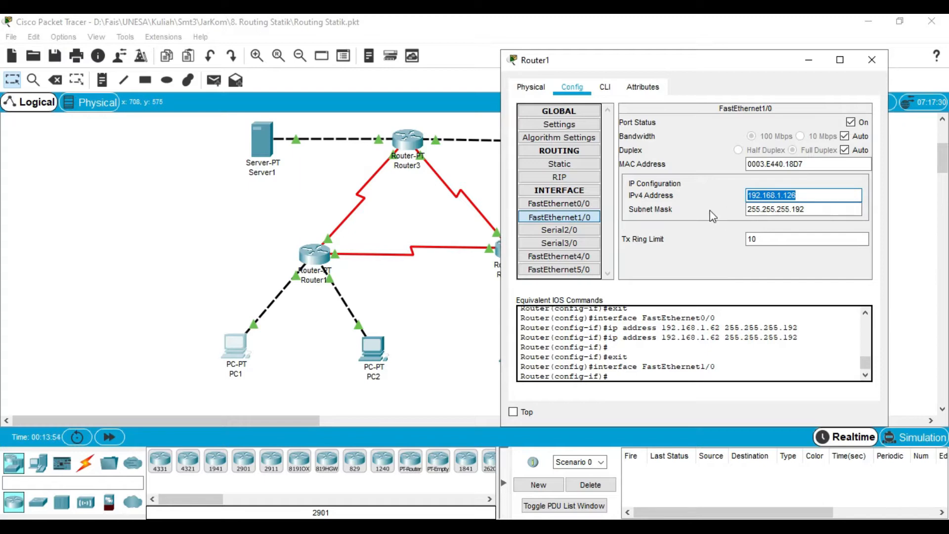
{"action": "left_click_drag", "start_coordinate": [831, 210], "coordinate": [726, 206]}
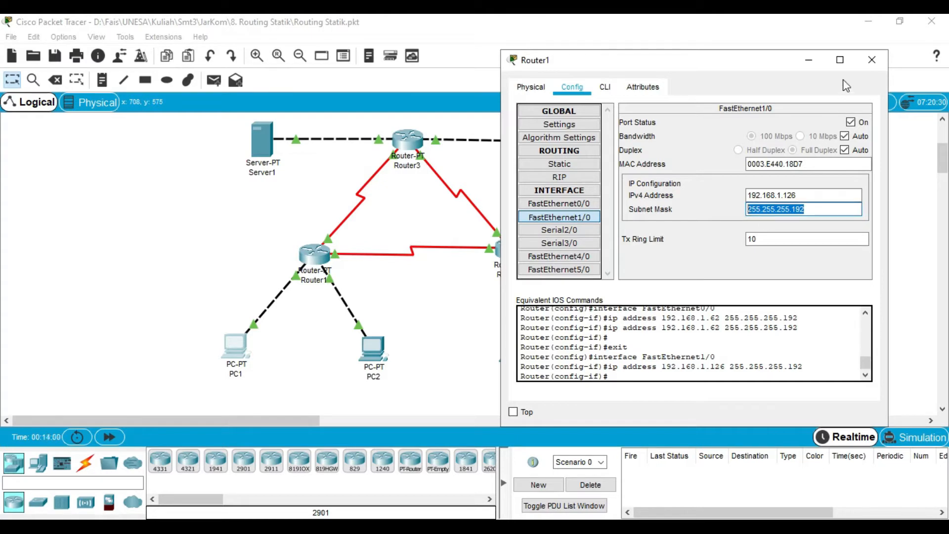
Step: Inspect the IP settings of Router1's Serial2/0 and Serial3/0 interfaces, keeping the links to the other routers in view
{"action": "left_click", "coordinate": [596, 230]}
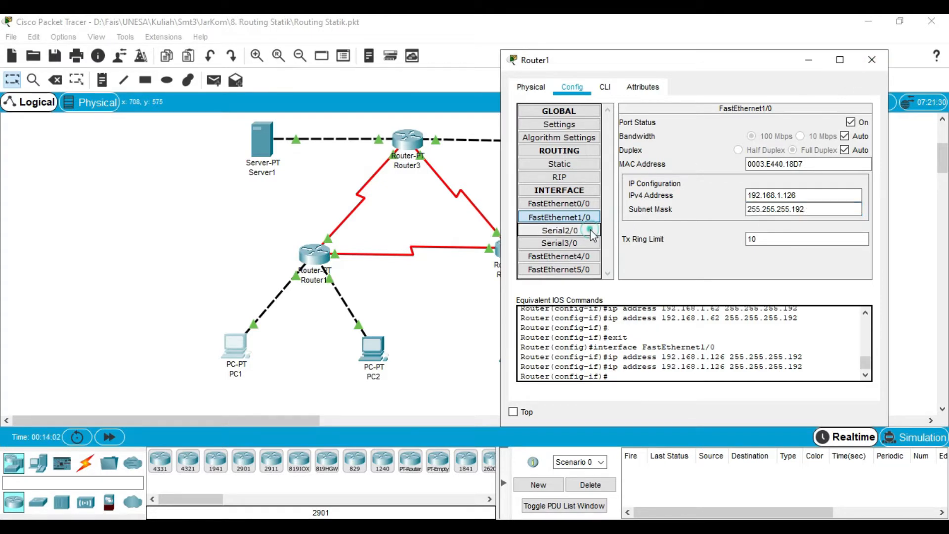
{"action": "left_click_drag", "start_coordinate": [714, 64], "coordinate": [842, 62]}
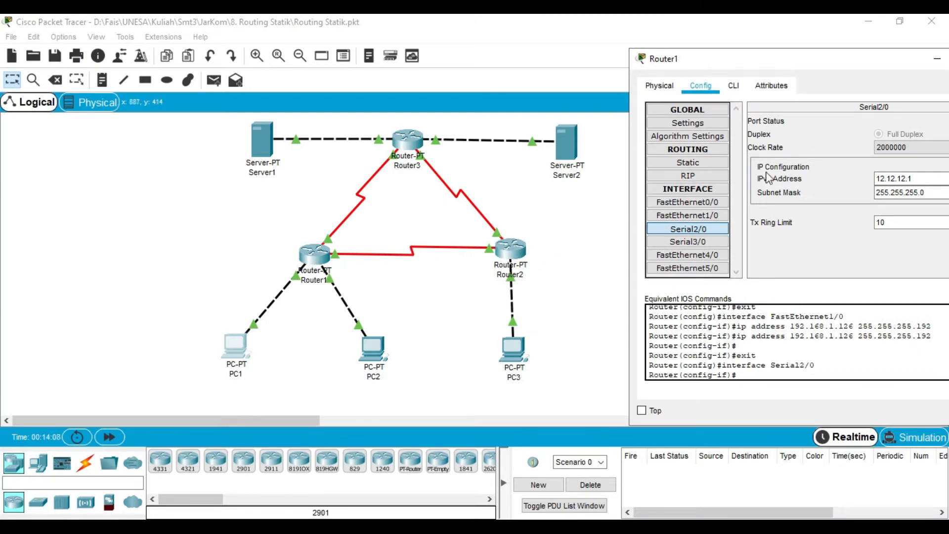
{"action": "left_click", "coordinate": [710, 230]}
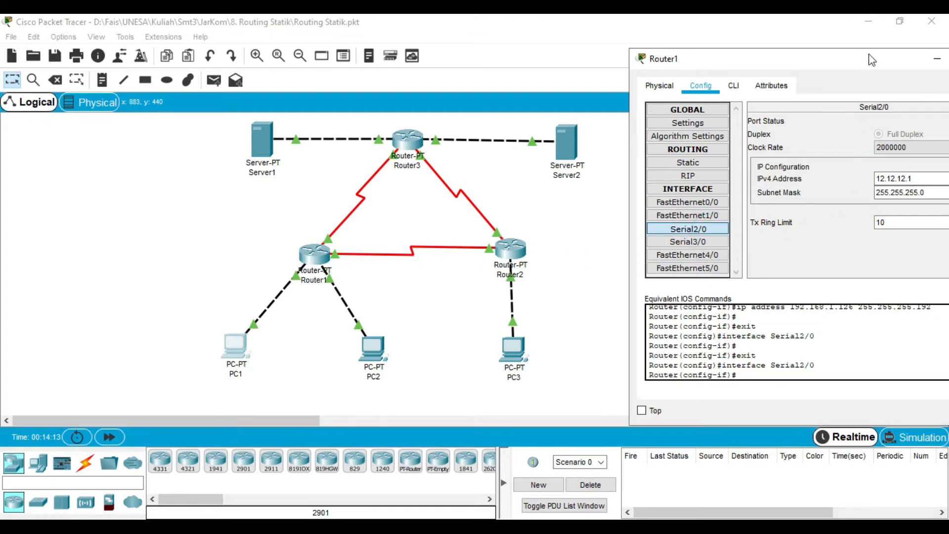
{"action": "left_click_drag", "start_coordinate": [871, 59], "coordinate": [749, 57]}
{"action": "double_click", "coordinate": [771, 176]}
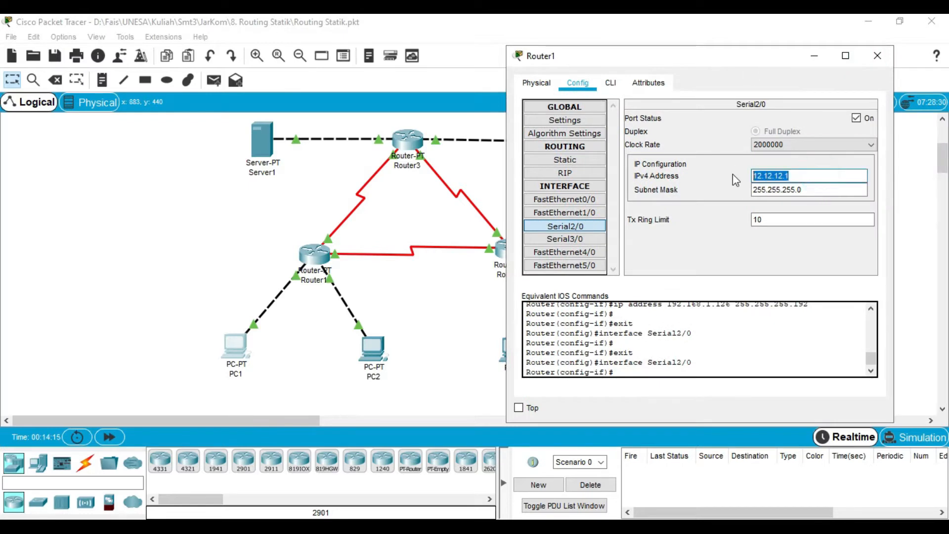
{"action": "left_click_drag", "start_coordinate": [715, 55], "coordinate": [777, 57]}
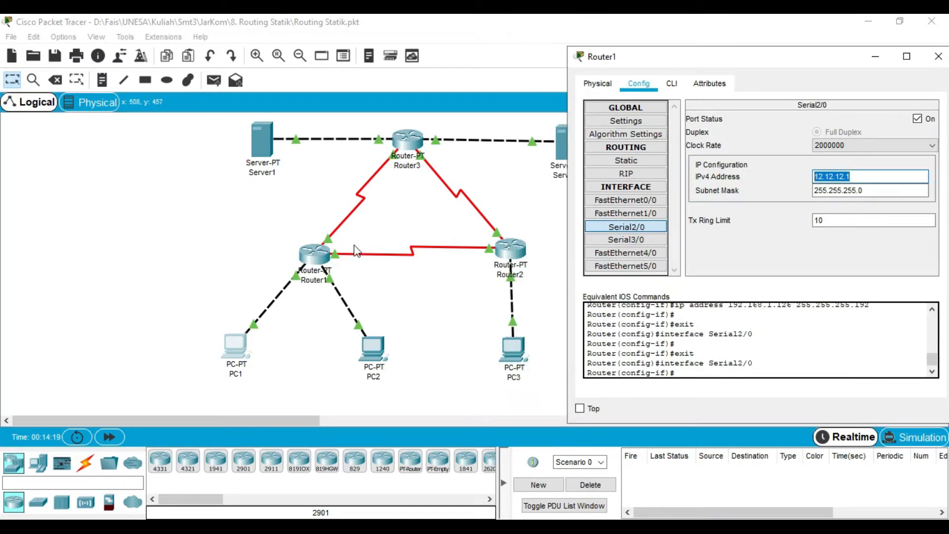
{"action": "left_click", "coordinate": [652, 239]}
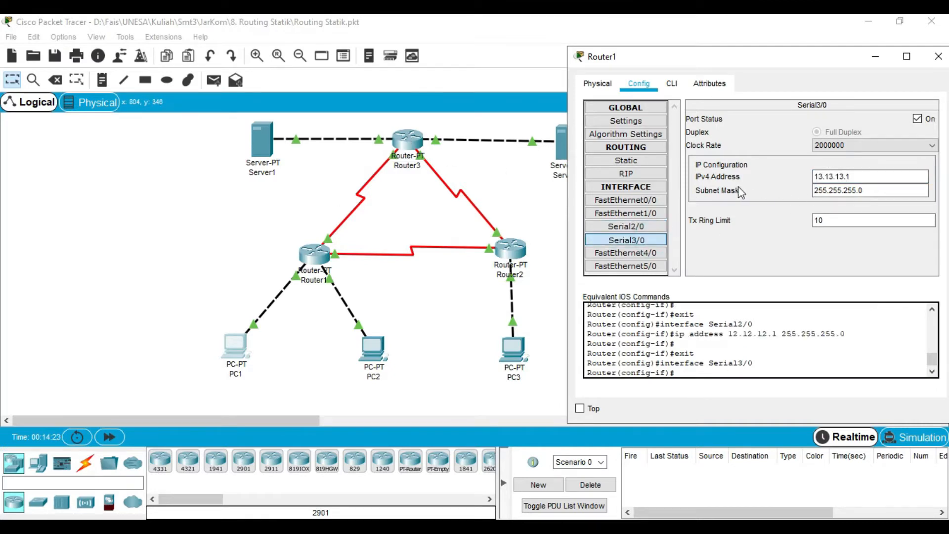
Step: Check the IPv4 address of Router1's Serial3/0 interface and close Router1's window
{"action": "left_click_drag", "start_coordinate": [873, 176], "coordinate": [765, 174]}
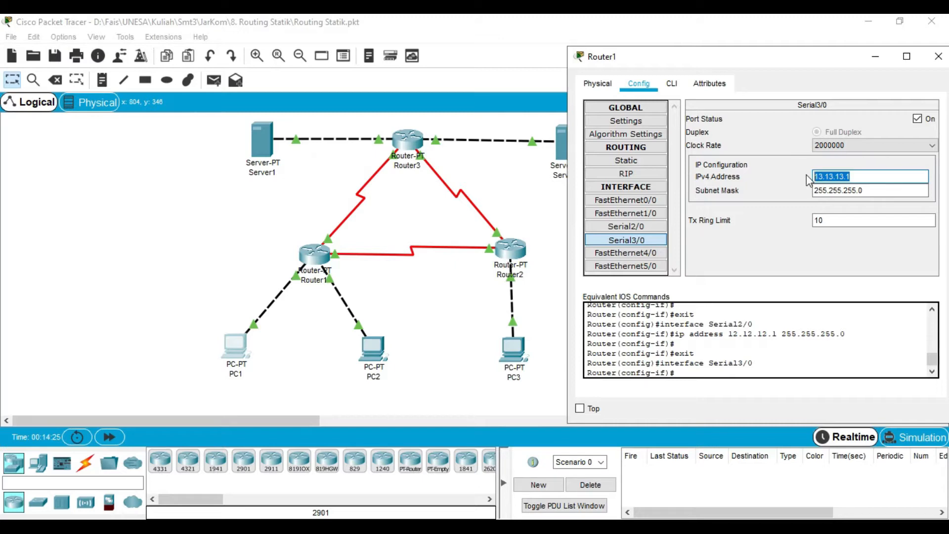
{"action": "left_click_drag", "start_coordinate": [855, 63], "coordinate": [799, 64]}
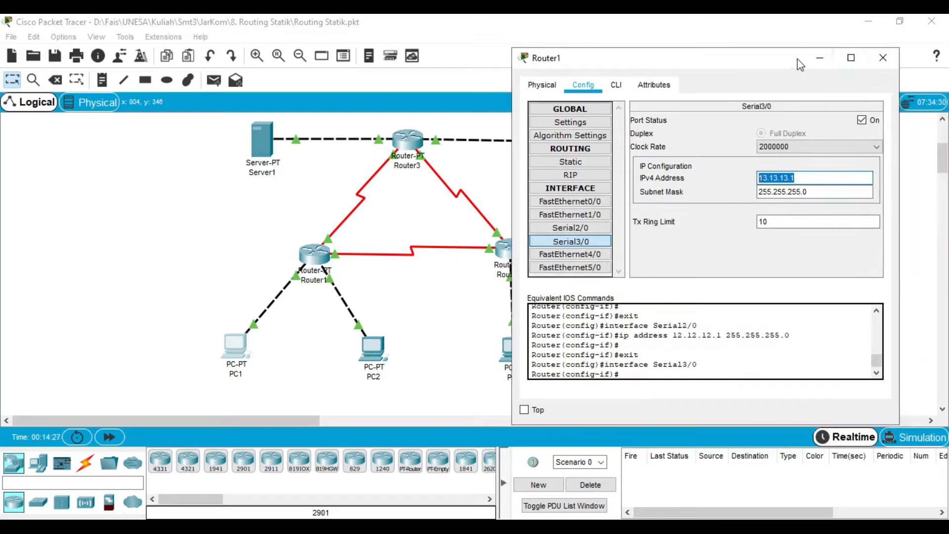
{"action": "left_click", "coordinate": [884, 58]}
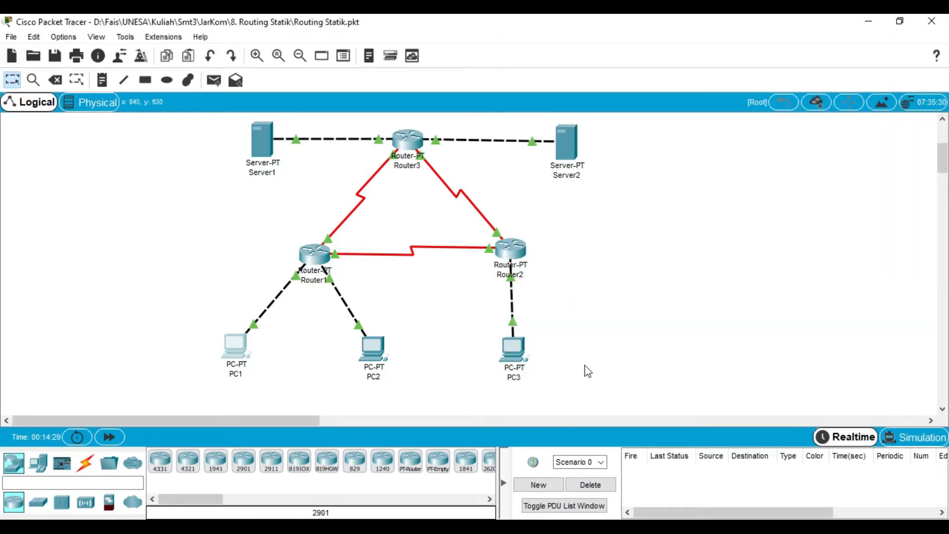
Step: Review PC3's IPv4 address, subnet mask and default gateway in its IP configuration, and close PC3's window
{"action": "left_click", "coordinate": [529, 357]}
{"action": "left_click", "coordinate": [394, 105]}
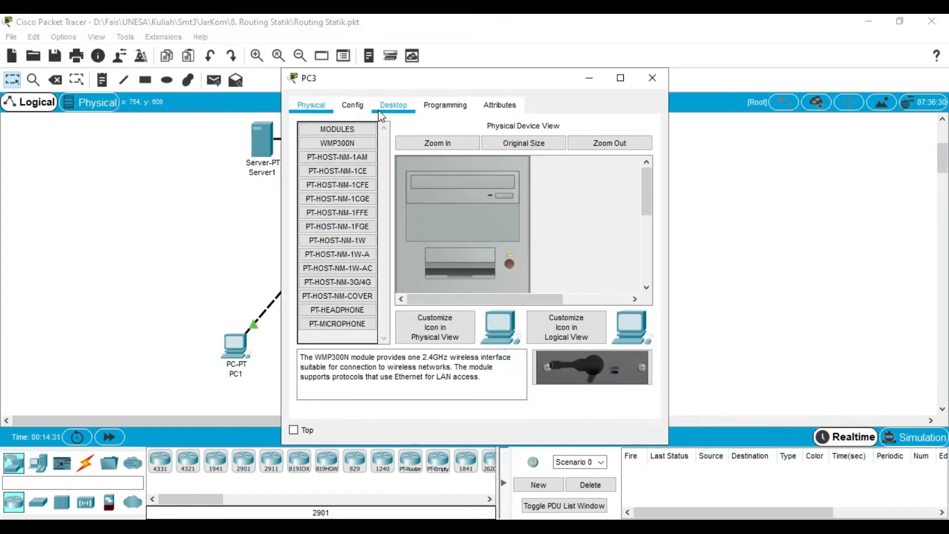
{"action": "left_click", "coordinate": [352, 155]}
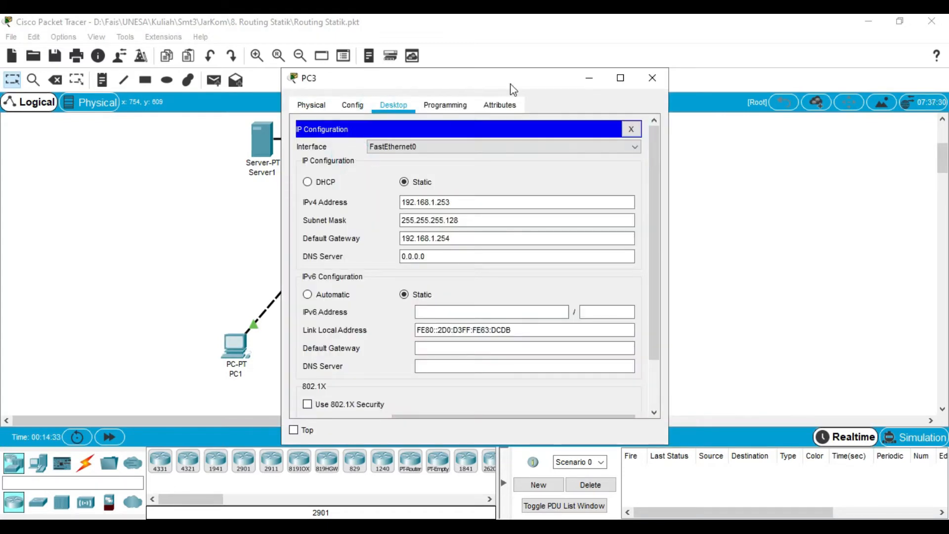
{"action": "left_click_drag", "start_coordinate": [711, 67], "coordinate": [742, 55]}
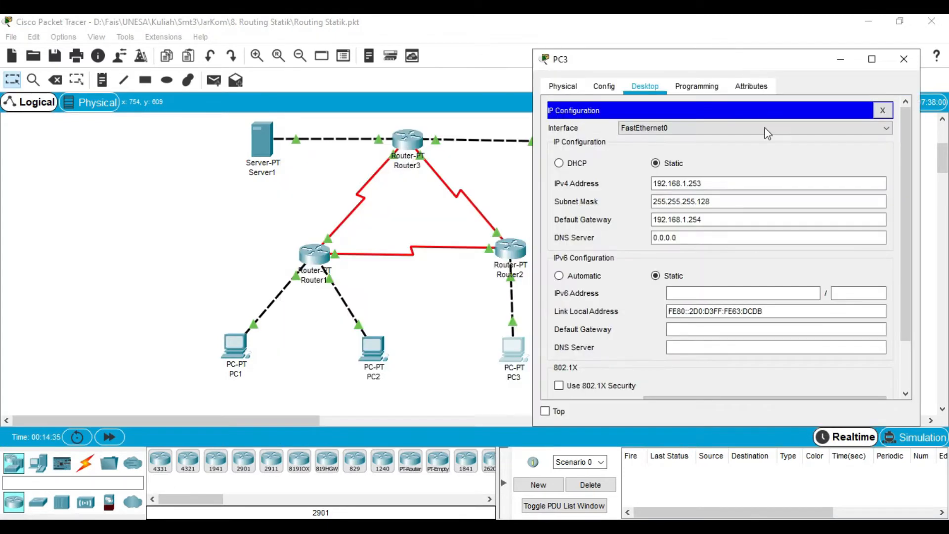
{"action": "triple_click", "coordinate": [737, 181]}
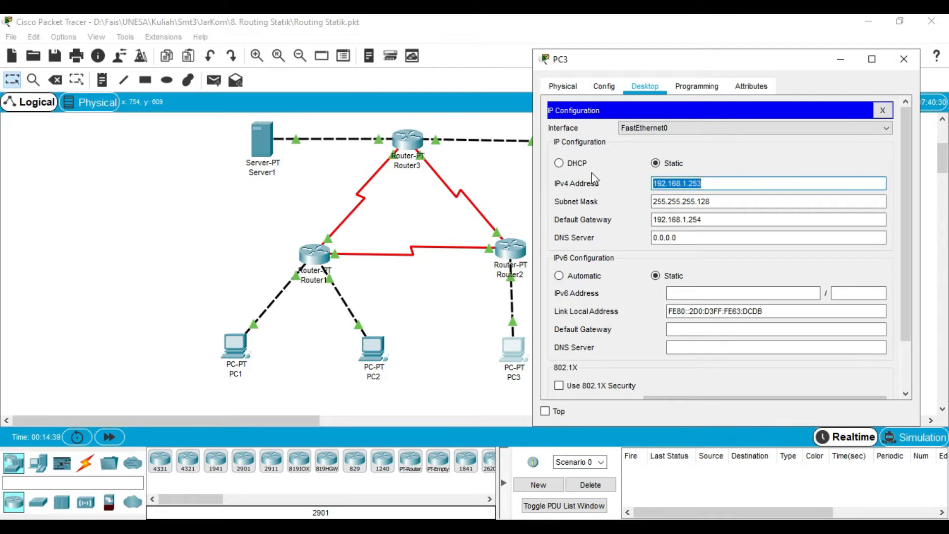
{"action": "triple_click", "coordinate": [736, 197]}
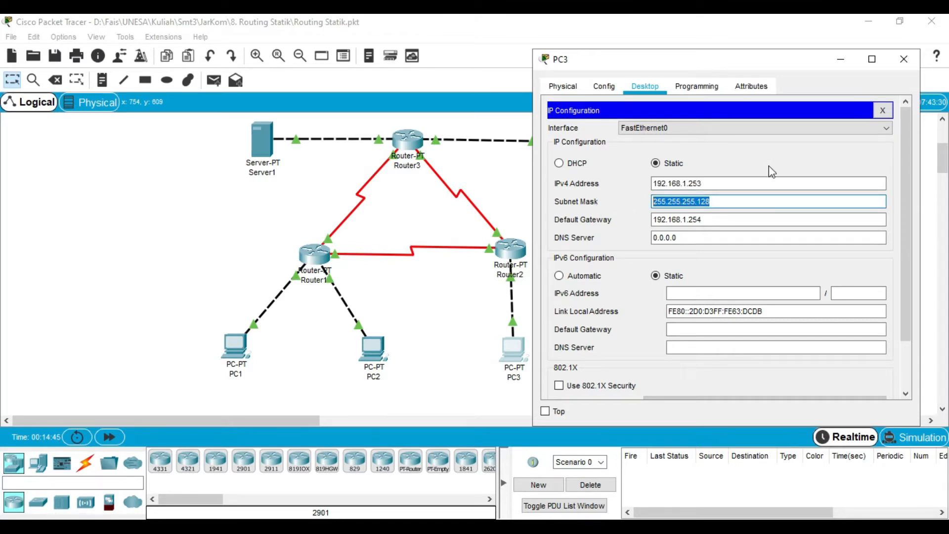
{"action": "triple_click", "coordinate": [723, 218]}
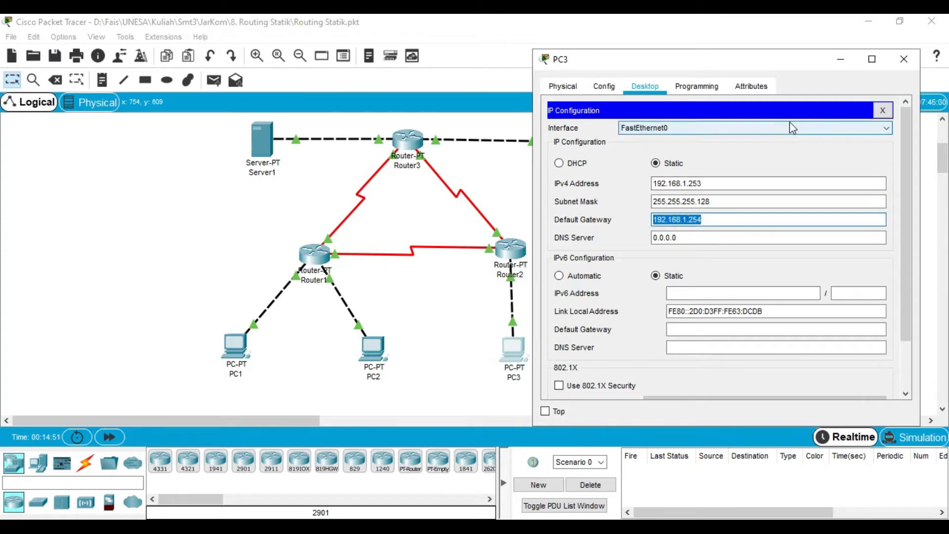
{"action": "left_click", "coordinate": [902, 58]}
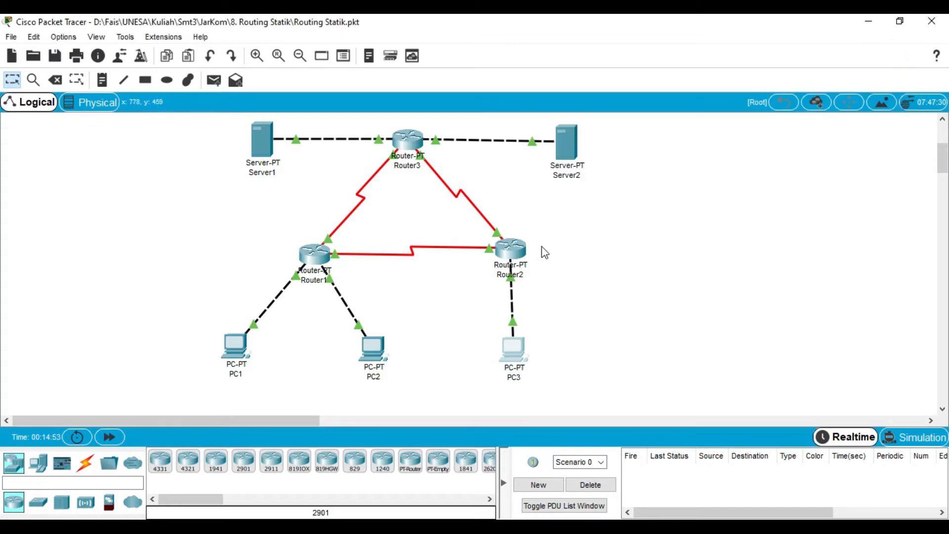
Step: Inspect the IPv4 address and subnet mask of Router2's FastEthernet0/0 interface, keeping the link to PC3 in view
{"action": "left_click", "coordinate": [511, 253]}
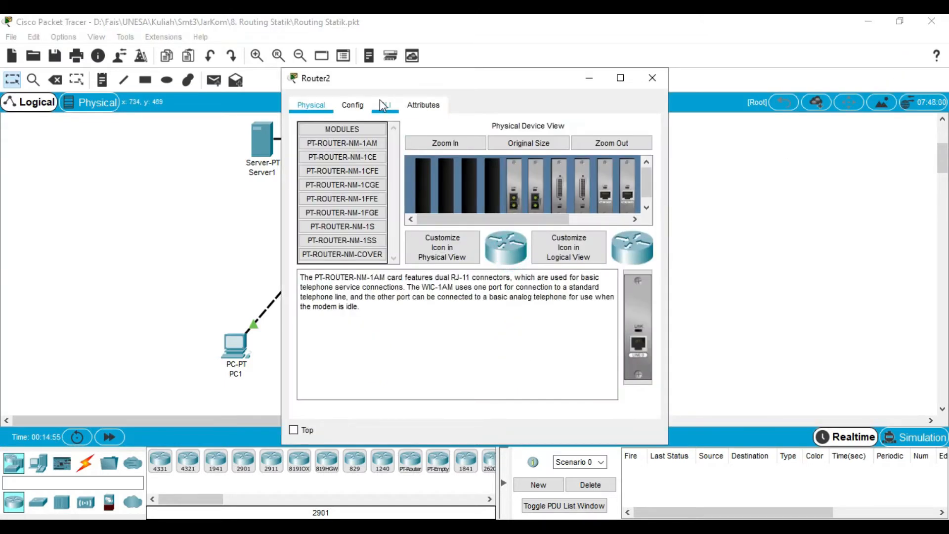
{"action": "left_click", "coordinate": [347, 105]}
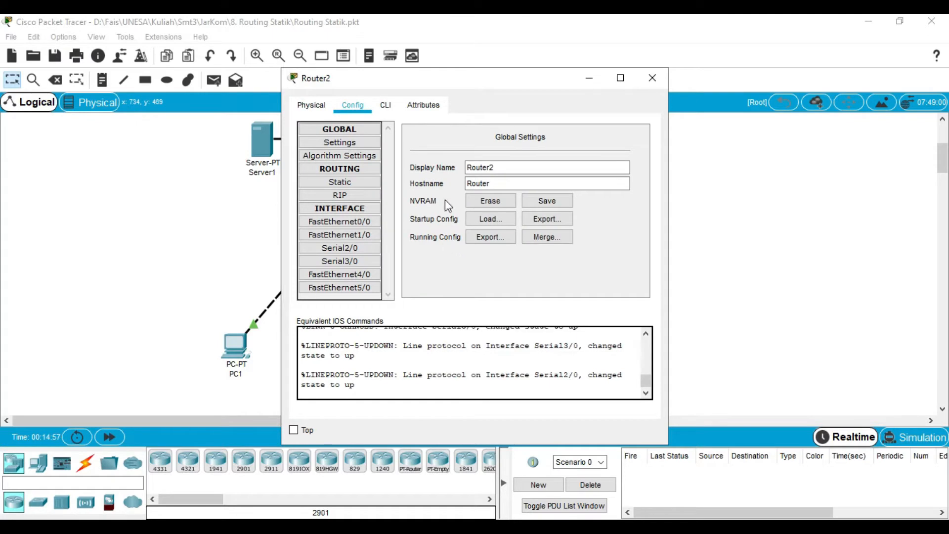
{"action": "left_click_drag", "start_coordinate": [513, 84], "coordinate": [756, 69]}
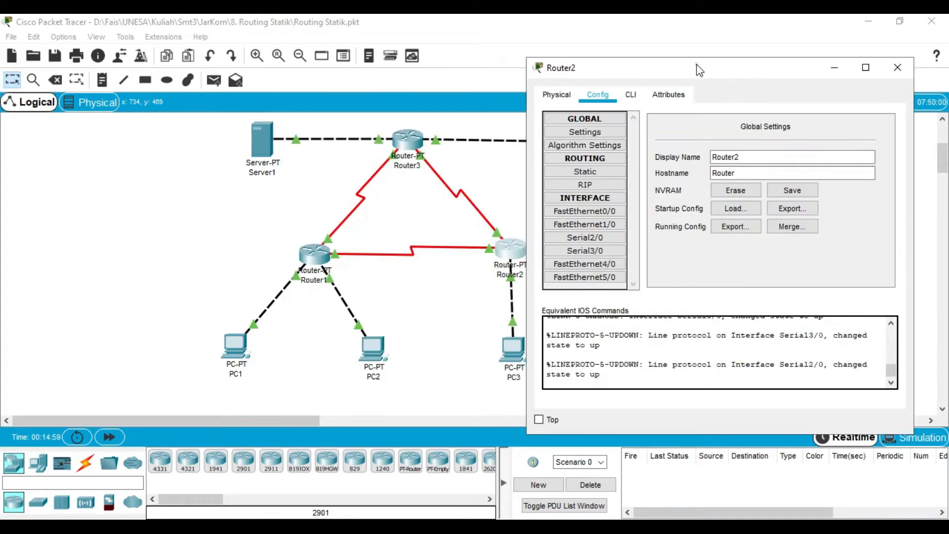
{"action": "left_click_drag", "start_coordinate": [696, 67], "coordinate": [729, 67]}
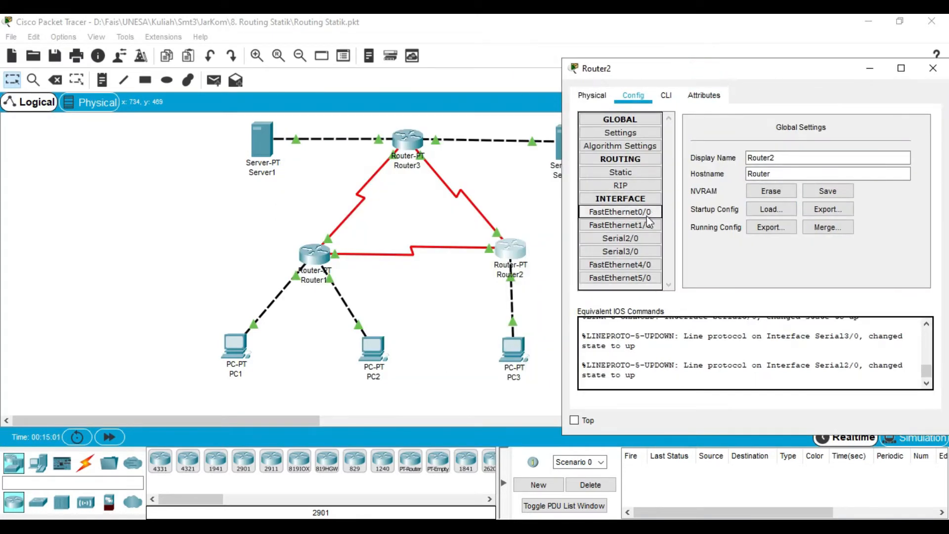
{"action": "left_click", "coordinate": [613, 213]}
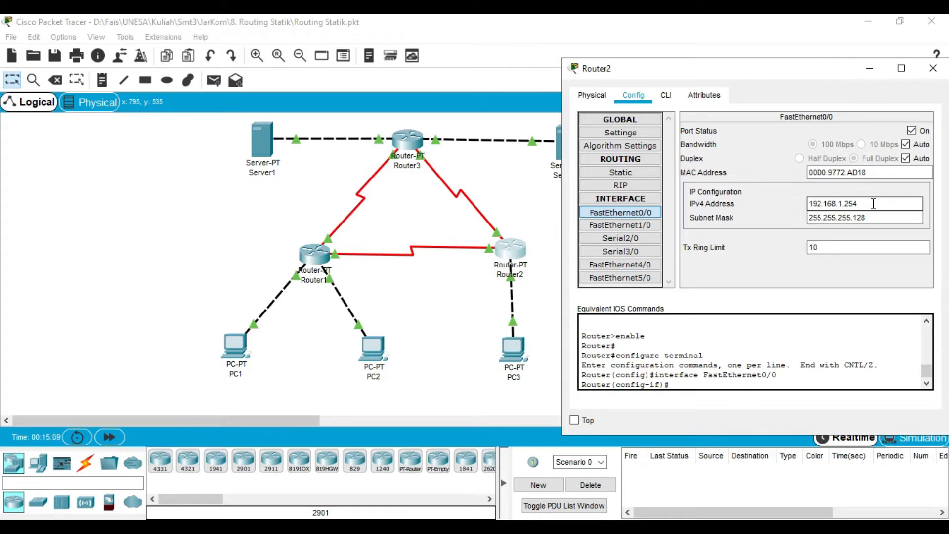
{"action": "left_click", "coordinate": [822, 223]}
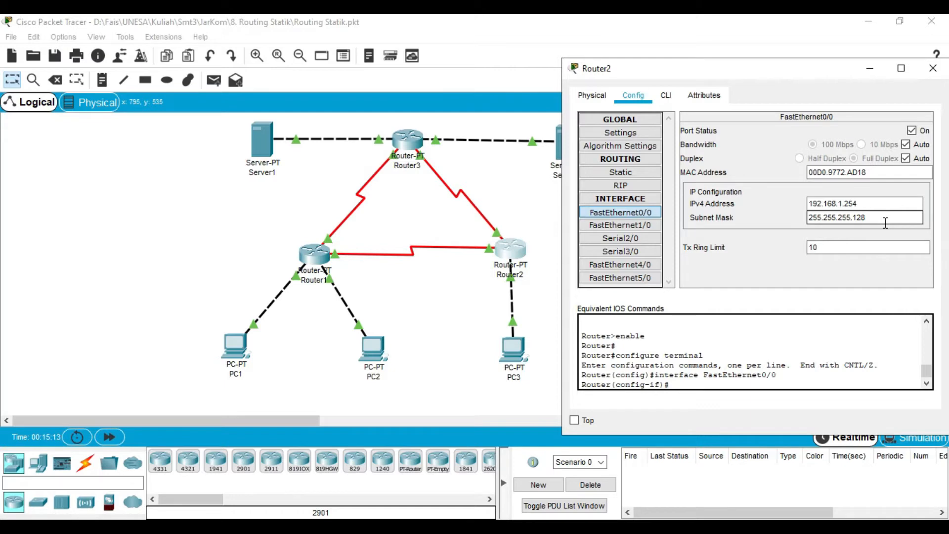
Step: Review the IP settings of Router2's Serial2/0 and Serial3/0 interfaces, and close Router2's window
{"action": "left_click", "coordinate": [619, 242]}
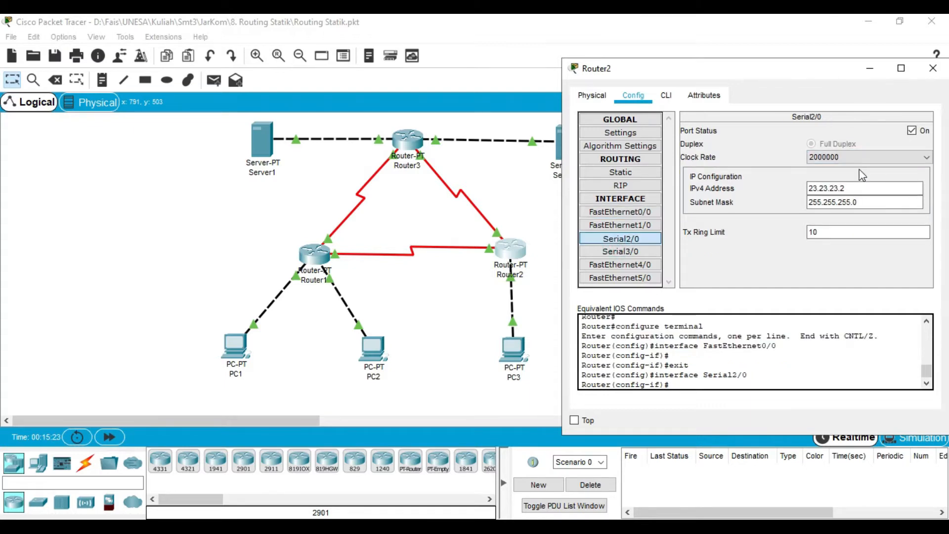
{"action": "left_click", "coordinate": [626, 255]}
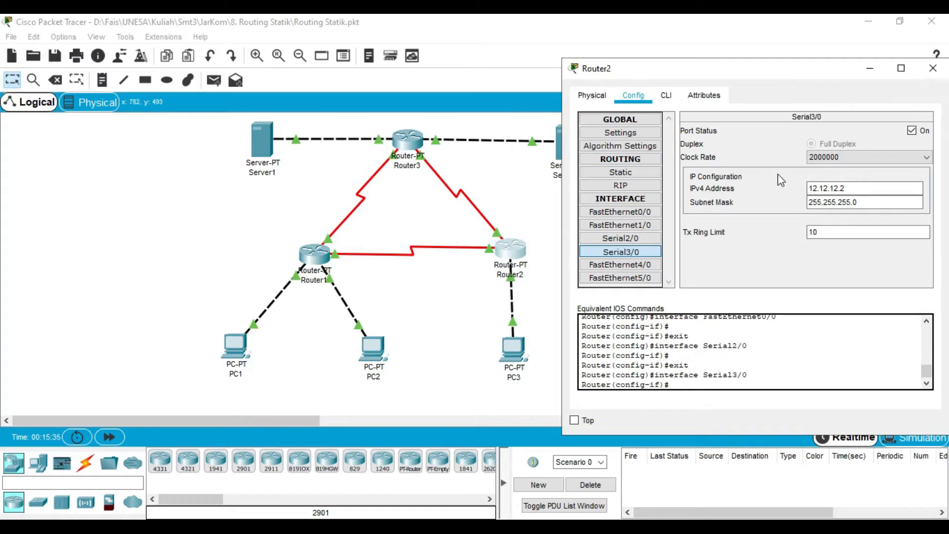
{"action": "left_click_drag", "start_coordinate": [794, 71], "coordinate": [743, 75]}
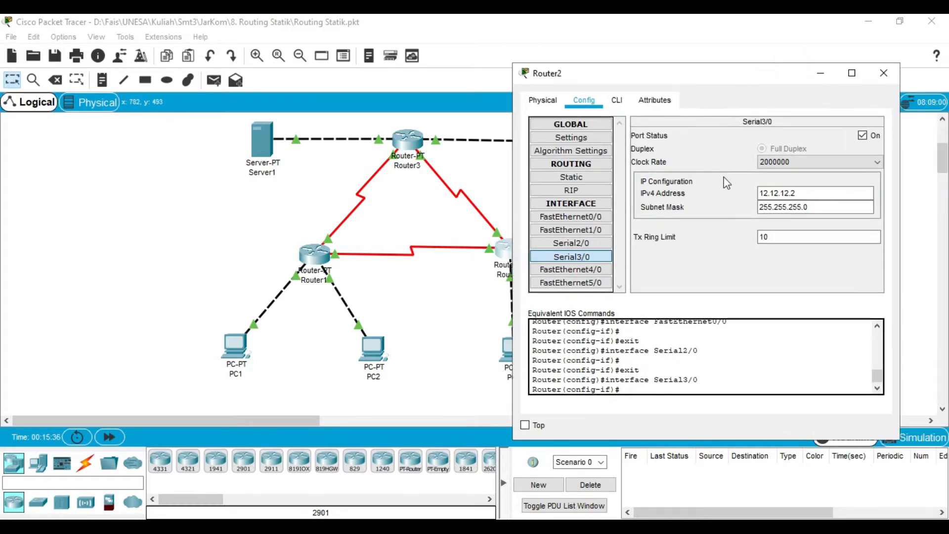
{"action": "left_click", "coordinate": [884, 71]}
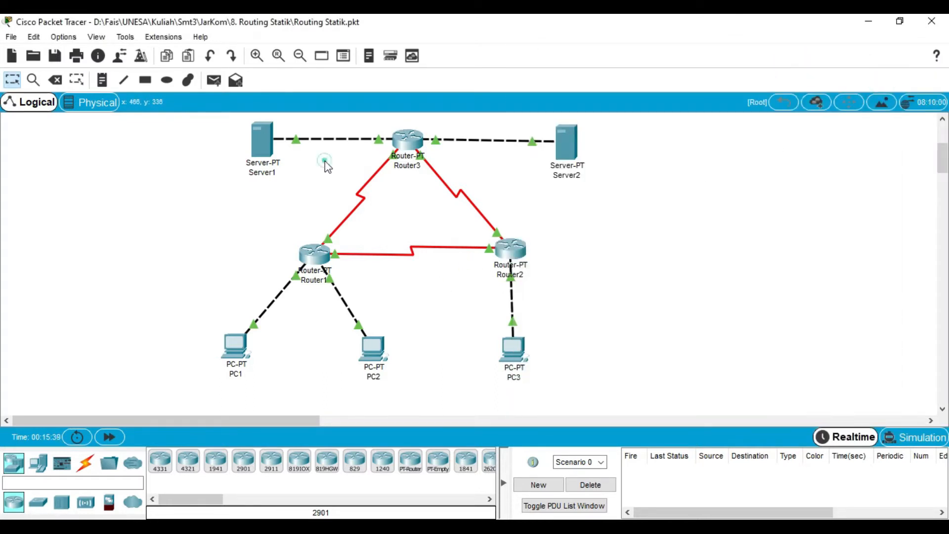
Step: Examine the IP settings of Router3's Serial2/0 and Serial3/0 interfaces, keeping the links to the other routers in view
{"action": "left_click", "coordinate": [407, 140]}
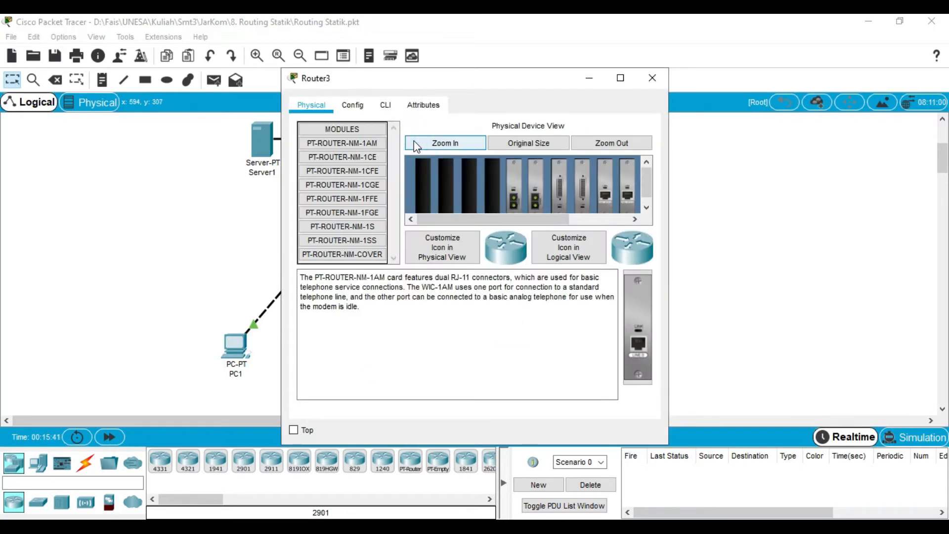
{"action": "left_click", "coordinate": [356, 104]}
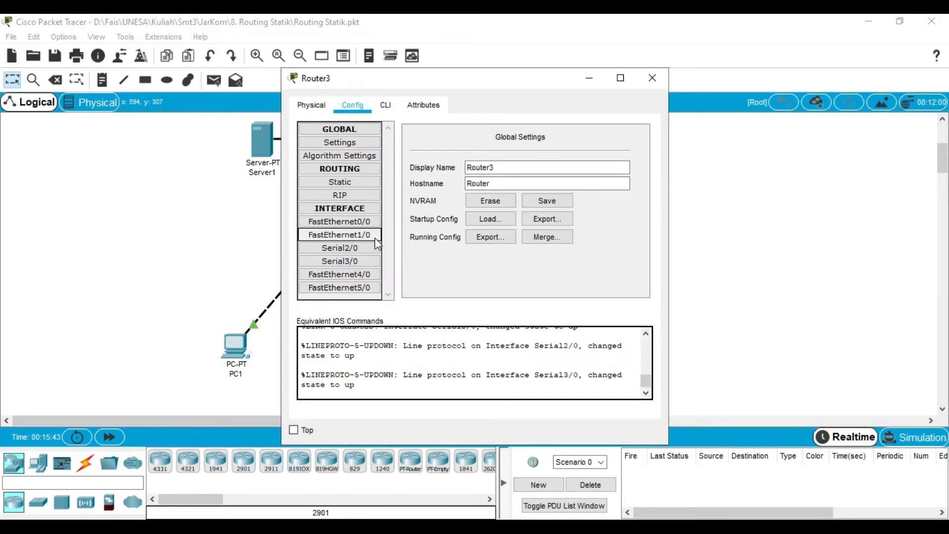
{"action": "left_click", "coordinate": [368, 250]}
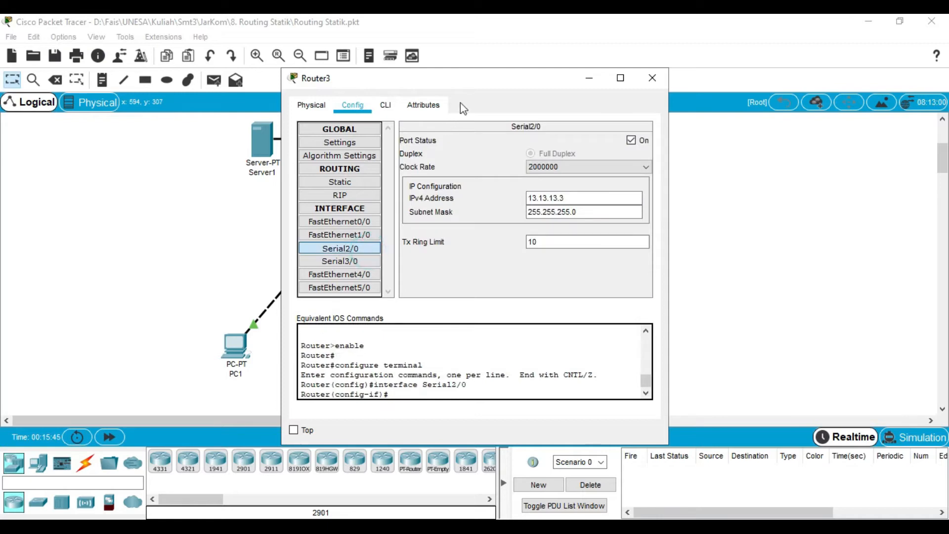
{"action": "left_click_drag", "start_coordinate": [471, 78], "coordinate": [733, 53]}
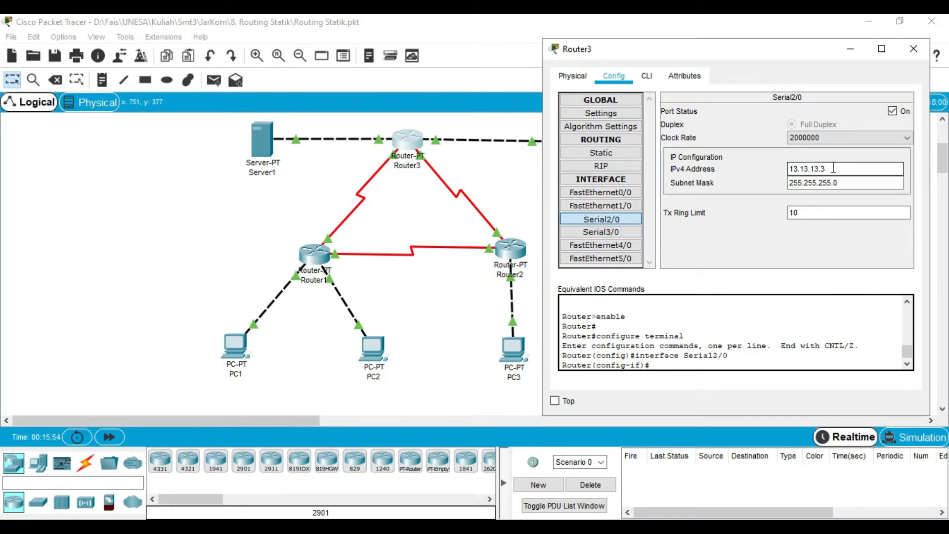
{"action": "left_click", "coordinate": [631, 233]}
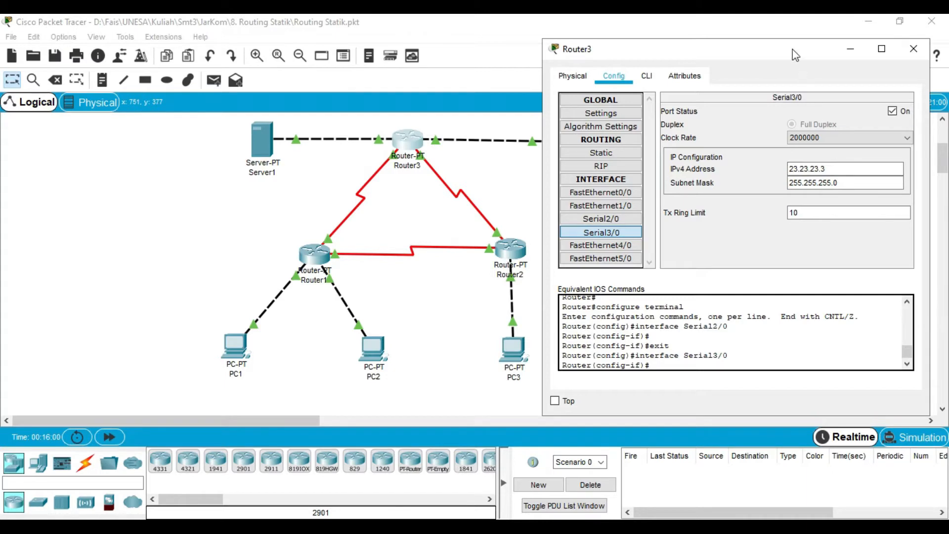
Step: Review the IP settings of Router3's FastEthernet0/0 and FastEthernet1/0 interfaces, which serve the two servers, and close Router3's window
{"action": "mouse_move", "coordinate": [791, 48]}
{"action": "left_mouse_down"}
{"action": "mouse_move", "coordinate": [778, 70]}
{"action": "mouse_move", "coordinate": [790, 56]}
{"action": "left_mouse_up"}
{"action": "left_click", "coordinate": [601, 216]}
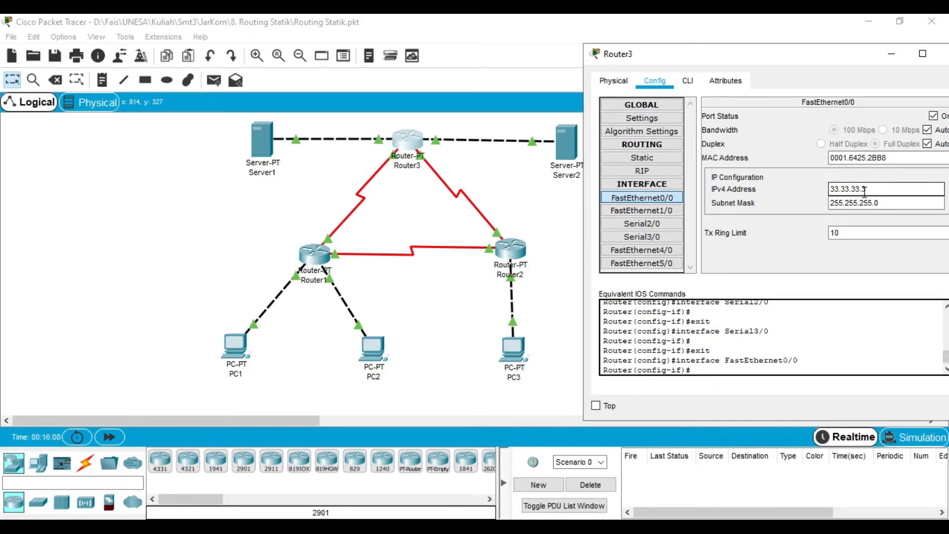
{"action": "left_click", "coordinate": [889, 196]}
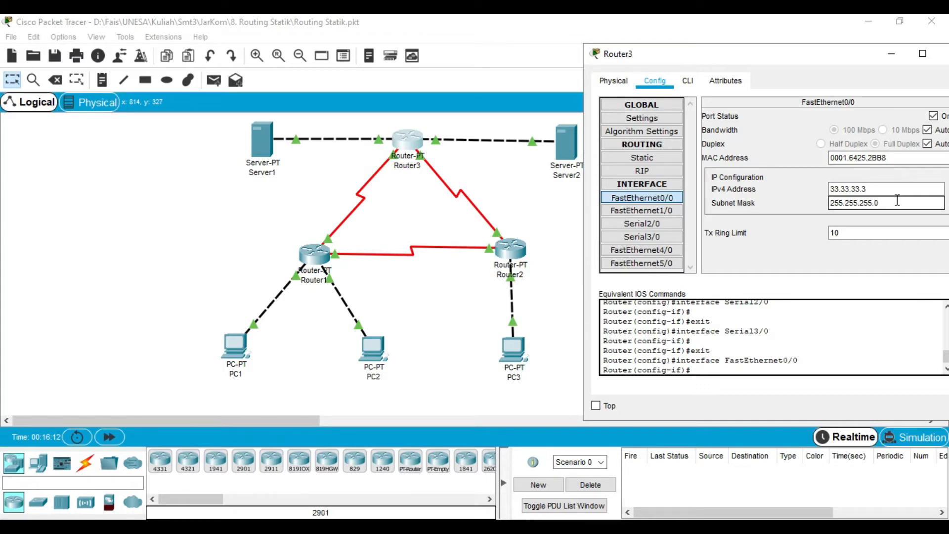
{"action": "left_click", "coordinate": [671, 211]}
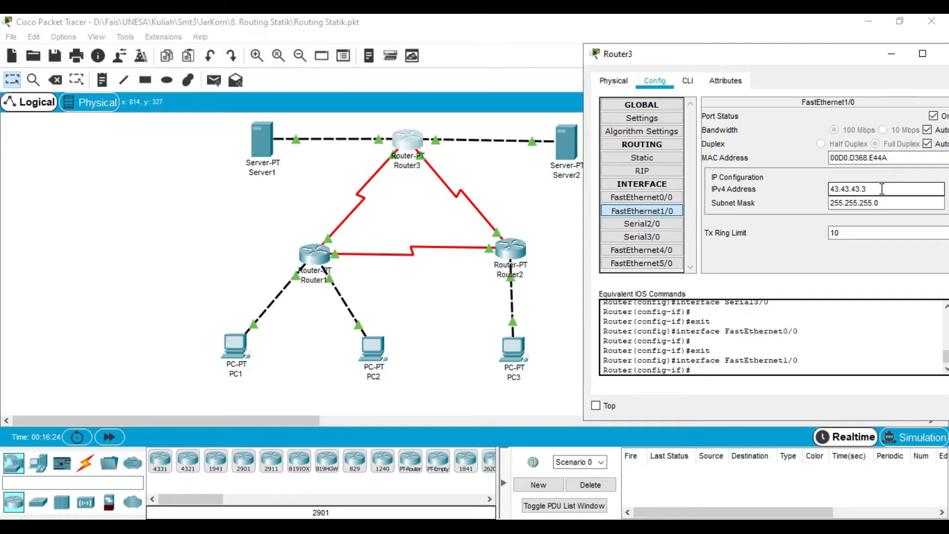
{"action": "left_click_drag", "start_coordinate": [878, 53], "coordinate": [807, 52]}
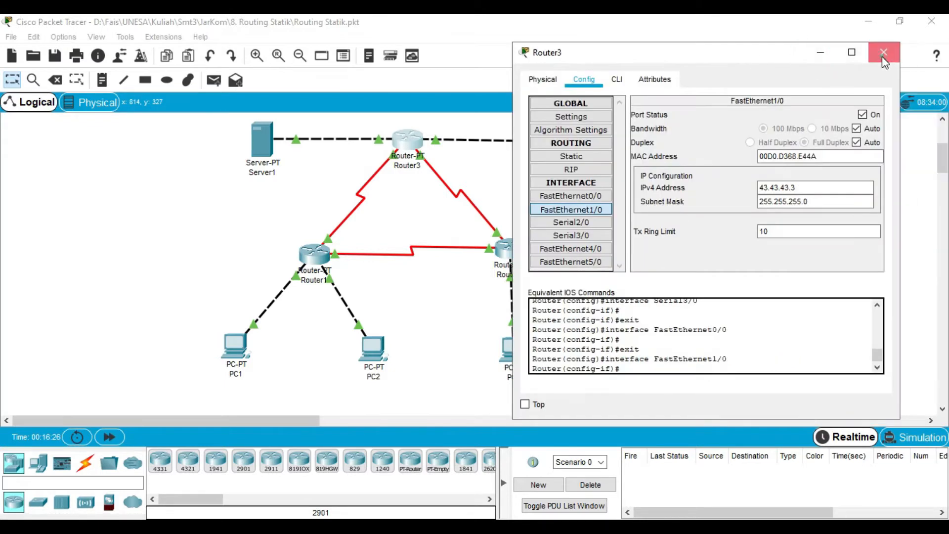
{"action": "left_click", "coordinate": [884, 52]}
Step: Inspect Server1's IPv4 address, subnet mask and default gateway in its IP configuration, and close Server1's window
{"action": "left_click", "coordinate": [261, 139]}
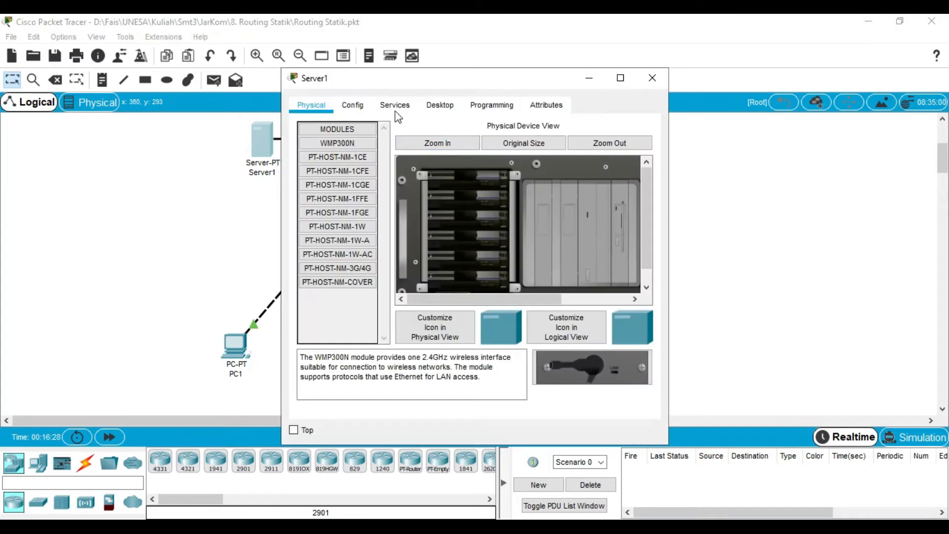
{"action": "left_click", "coordinate": [438, 106]}
{"action": "left_click", "coordinate": [343, 191]}
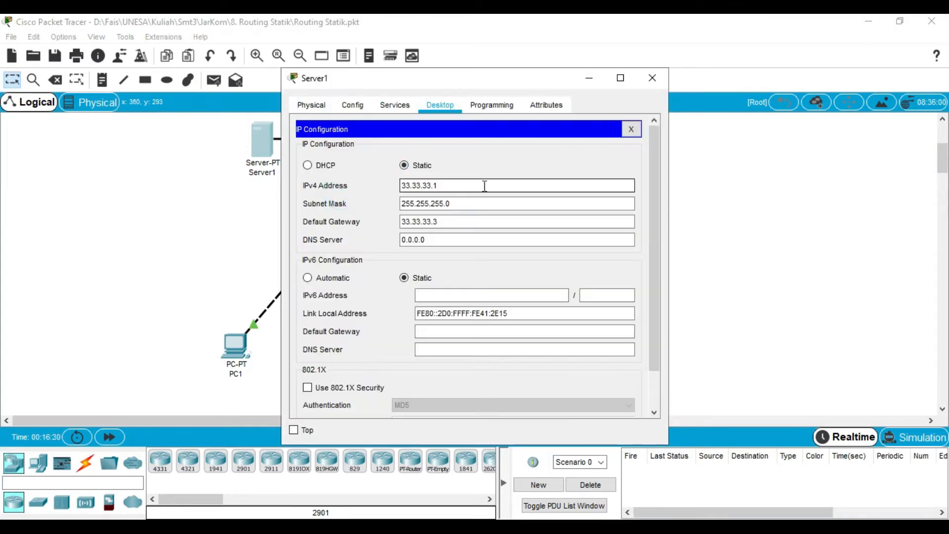
{"action": "left_click_drag", "start_coordinate": [490, 84], "coordinate": [717, 55]}
{"action": "left_click_drag", "start_coordinate": [726, 161], "coordinate": [643, 160]}
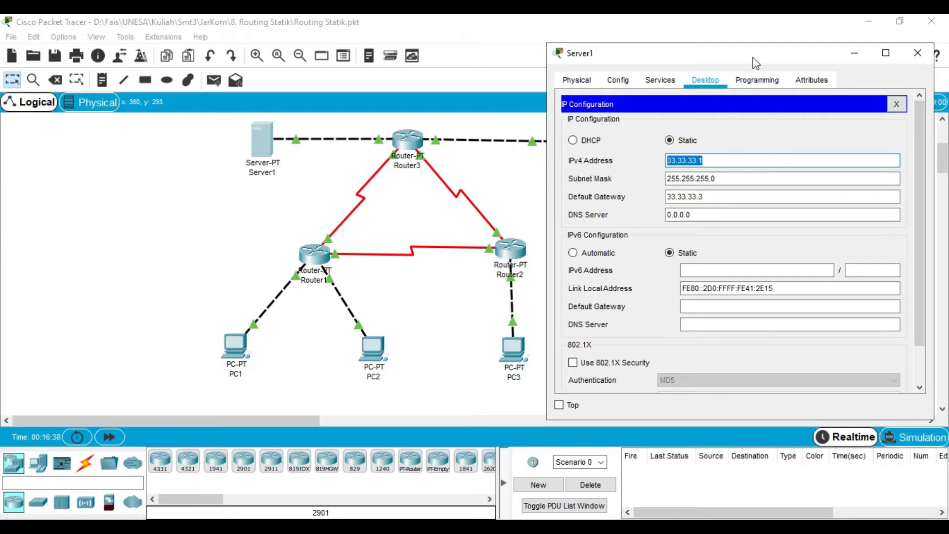
{"action": "left_click_drag", "start_coordinate": [752, 58], "coordinate": [774, 49]}
{"action": "left_click", "coordinate": [923, 55]}
Step: Inspect Server2's IPv4 address, subnet mask and default gateway in its IP configuration, and close Server2's window
{"action": "left_click", "coordinate": [579, 146]}
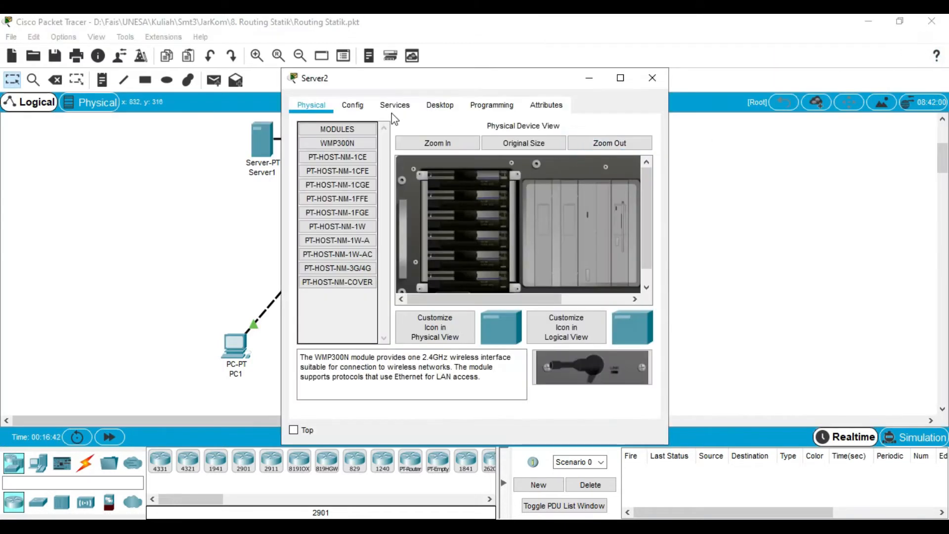
{"action": "left_click", "coordinate": [440, 106]}
{"action": "left_click", "coordinate": [364, 152]}
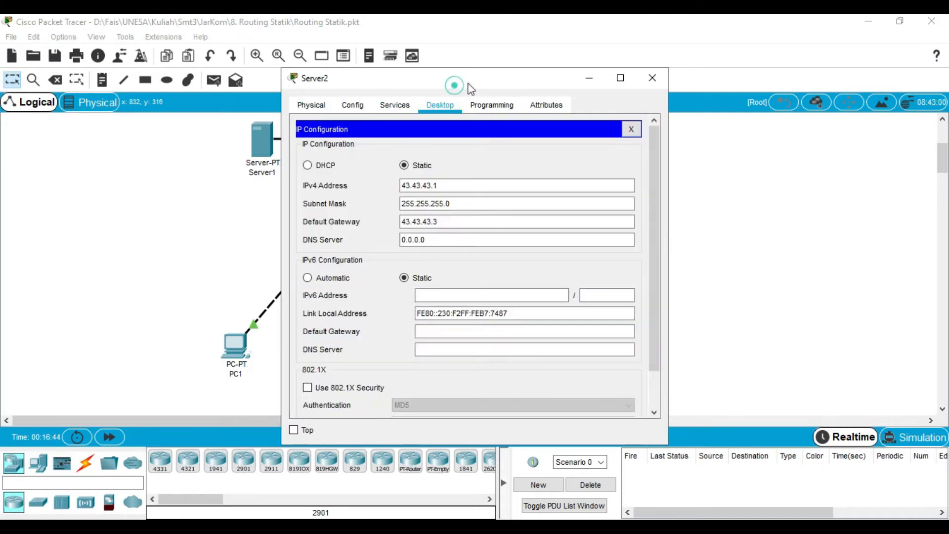
{"action": "left_click_drag", "start_coordinate": [455, 83], "coordinate": [642, 64]}
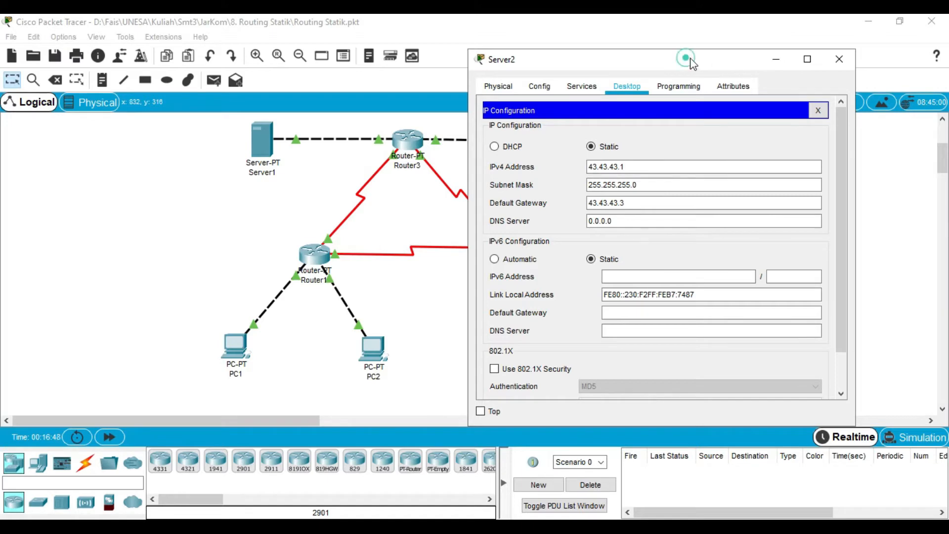
{"action": "left_click_drag", "start_coordinate": [686, 60], "coordinate": [732, 55]}
{"action": "left_click", "coordinate": [885, 56]}
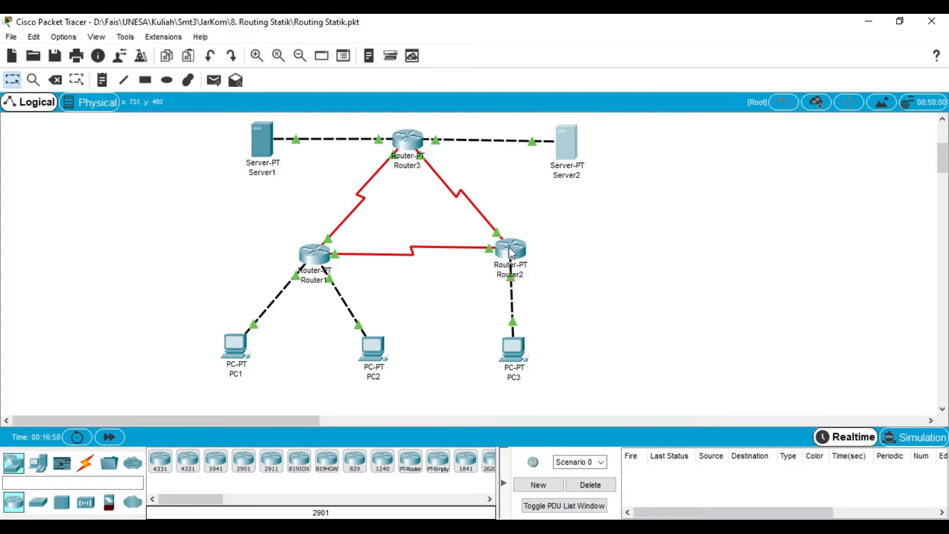
Step: Review Router1's static routes, checking each destination network and next hop, and close Router1's window
{"action": "mouse_move", "coordinate": [510, 253]}
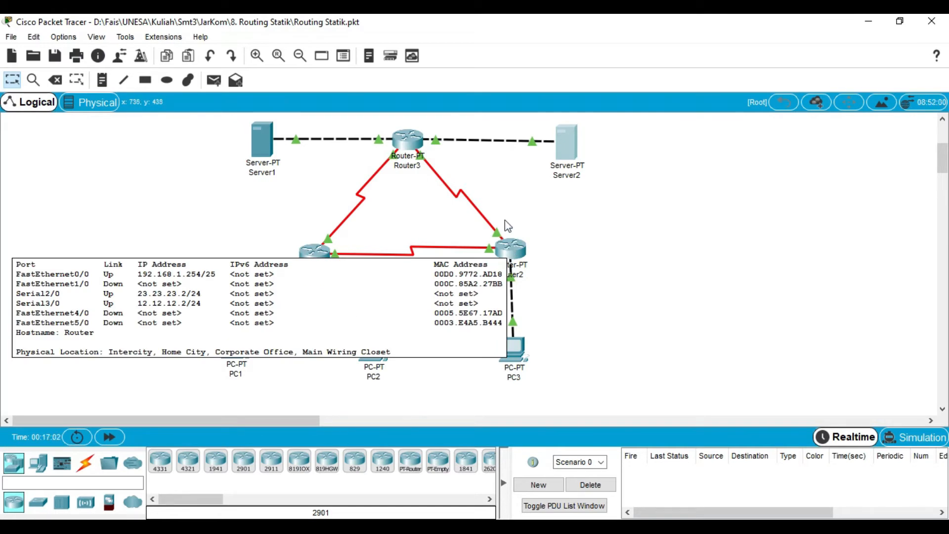
{"action": "left_click", "coordinate": [315, 253]}
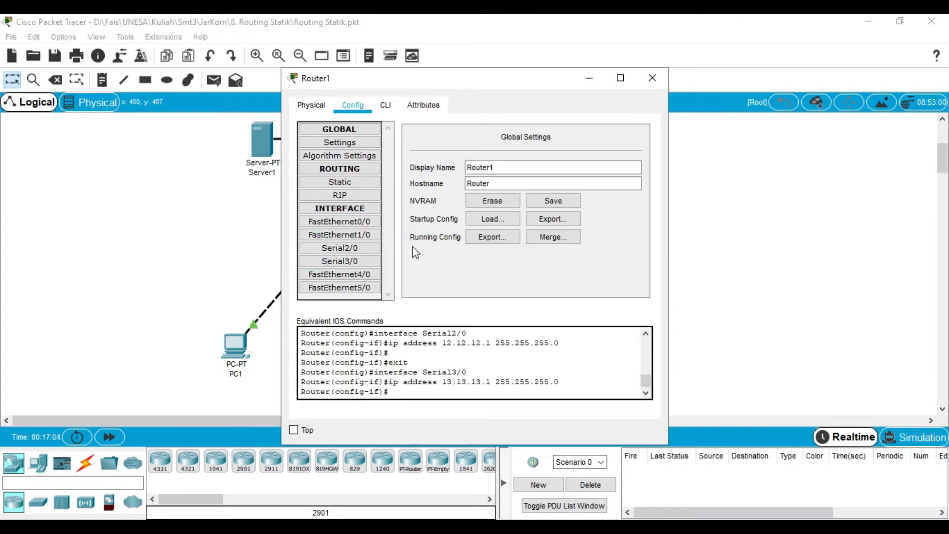
{"action": "left_click", "coordinate": [369, 182]}
{"action": "left_click", "coordinate": [444, 173]}
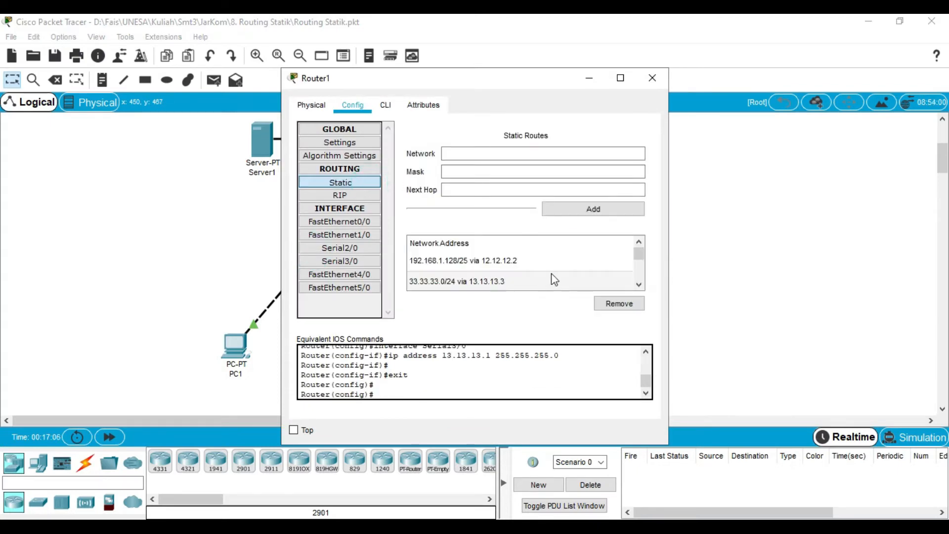
{"action": "left_click", "coordinate": [529, 259]}
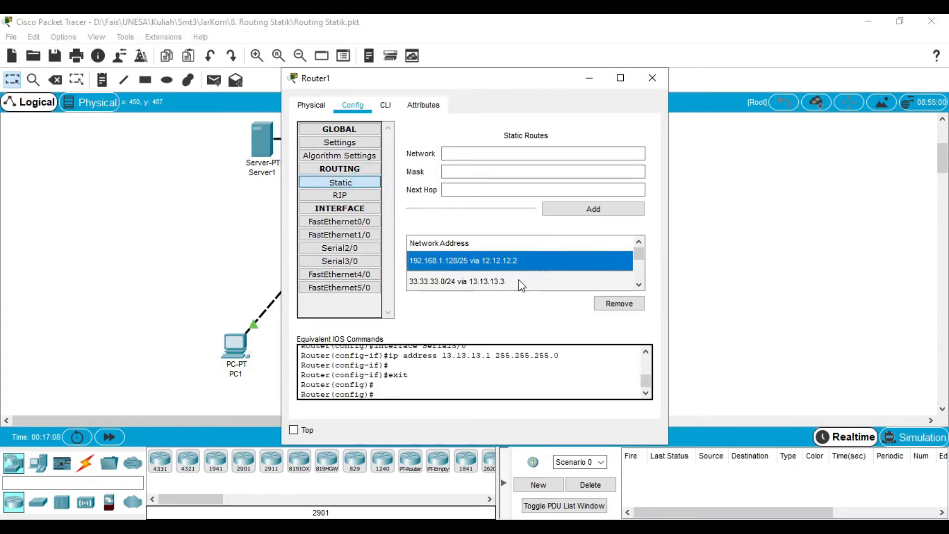
{"action": "left_click", "coordinate": [518, 282]}
{"action": "scroll", "coordinate": [518, 279], "scroll_direction": "down", "scroll_amount": 1}
{"action": "left_click", "coordinate": [516, 278]}
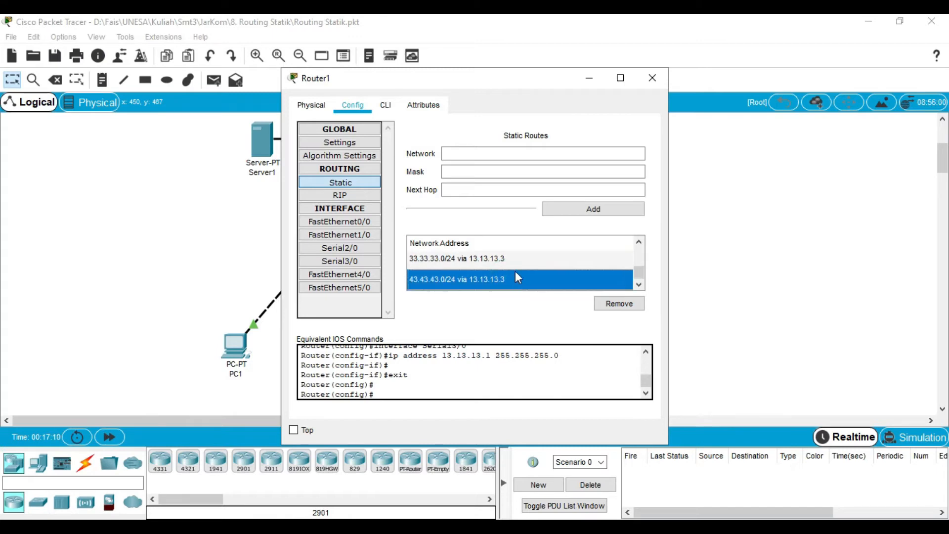
{"action": "scroll", "coordinate": [517, 269], "scroll_direction": "up", "scroll_amount": 1}
{"action": "left_click_drag", "start_coordinate": [473, 76], "coordinate": [704, 71]}
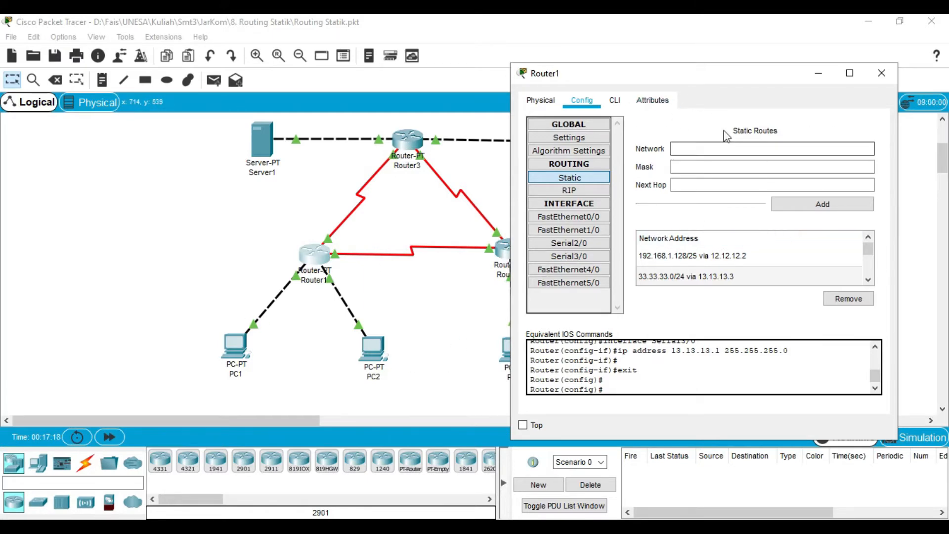
{"action": "left_click", "coordinate": [882, 72]}
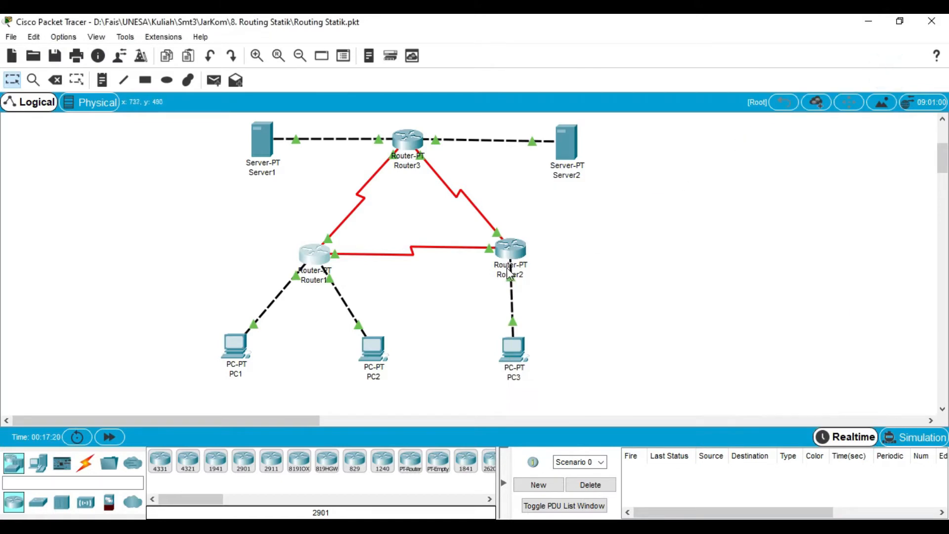
Step: Go through all of Router2's static routes with the topology kept in view, and close Router2's window
{"action": "left_click", "coordinate": [510, 255]}
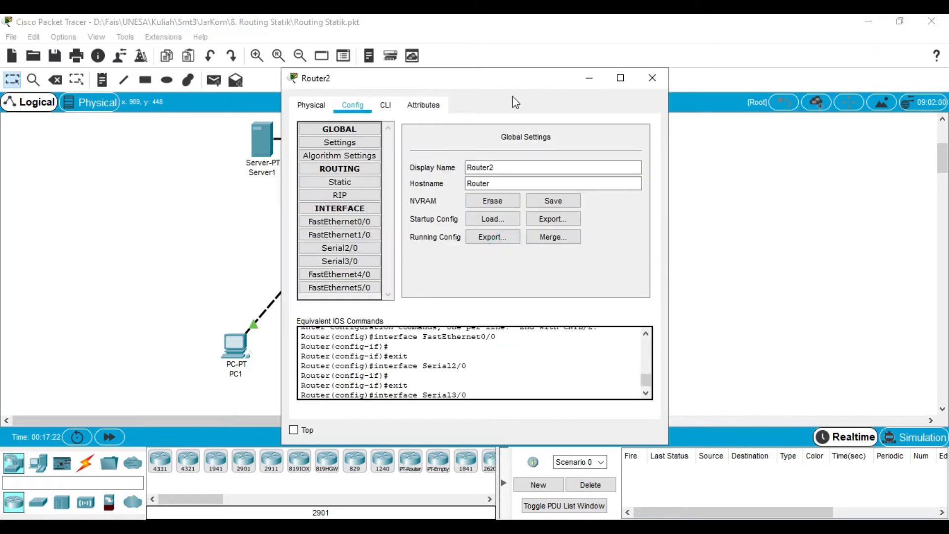
{"action": "left_click_drag", "start_coordinate": [511, 77], "coordinate": [742, 64]}
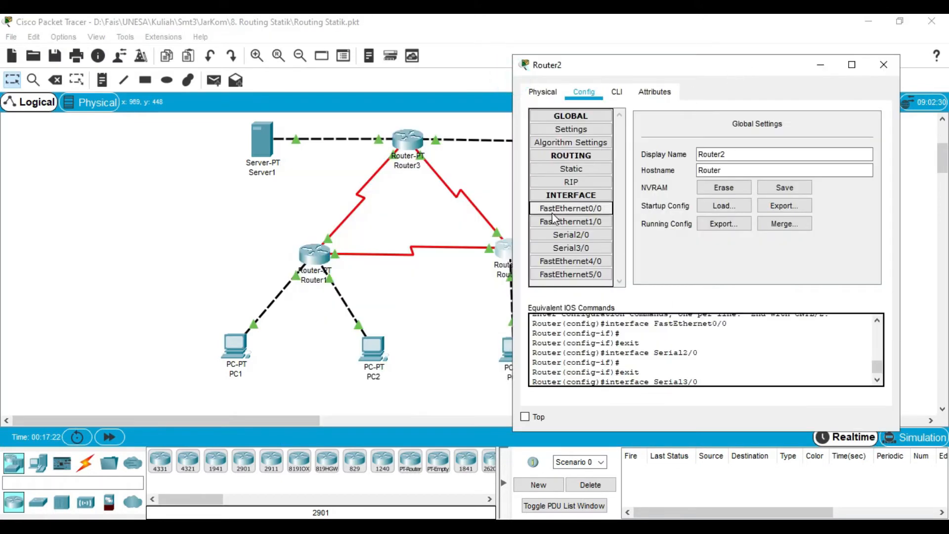
{"action": "left_click", "coordinate": [578, 168]}
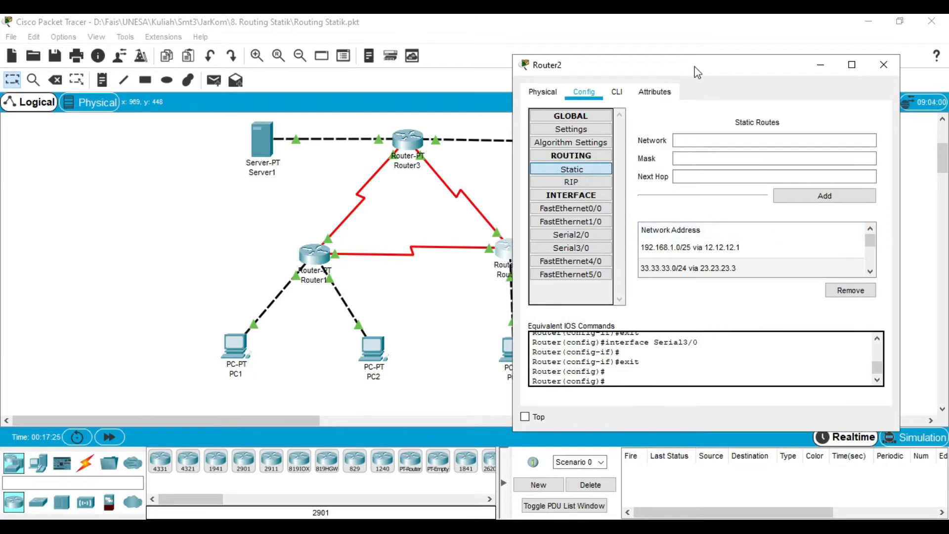
{"action": "left_click_drag", "start_coordinate": [695, 70], "coordinate": [761, 63]}
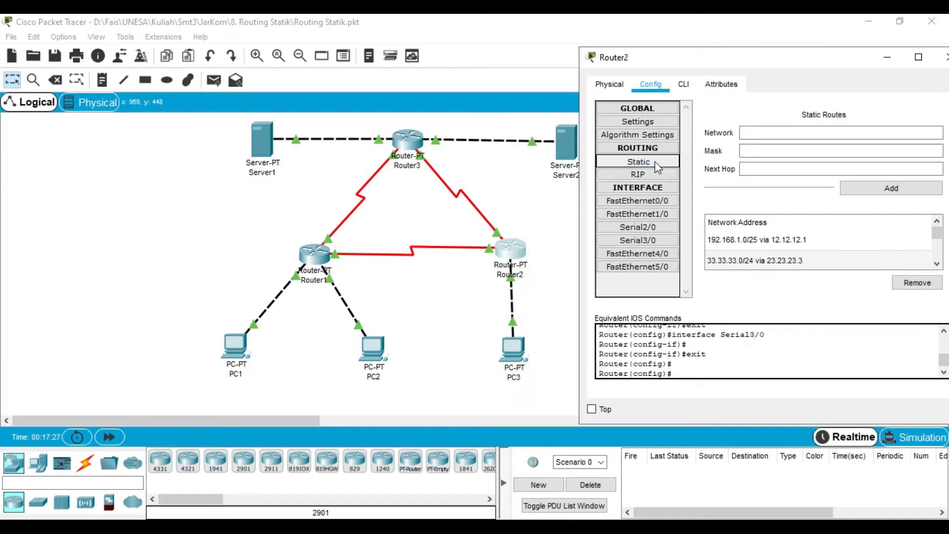
{"action": "left_click", "coordinate": [937, 265]}
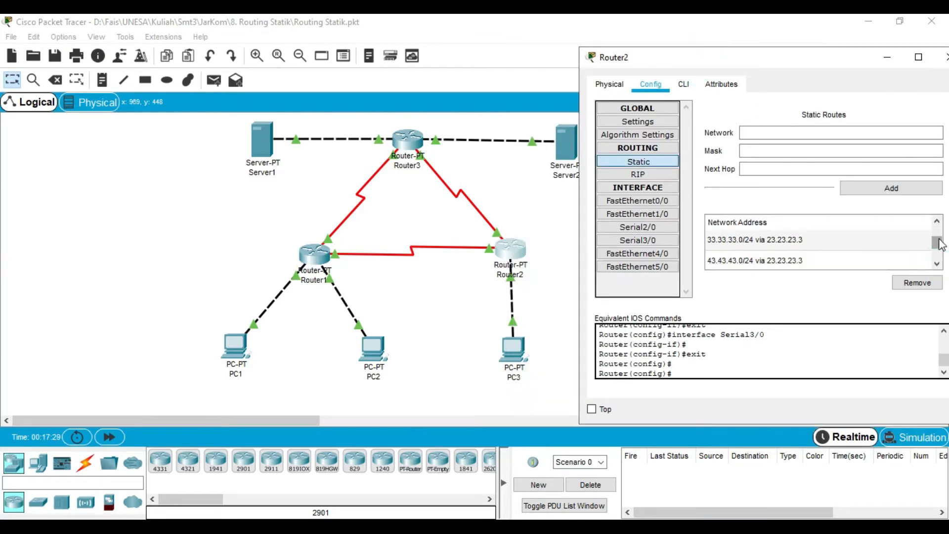
{"action": "left_click", "coordinate": [937, 220]}
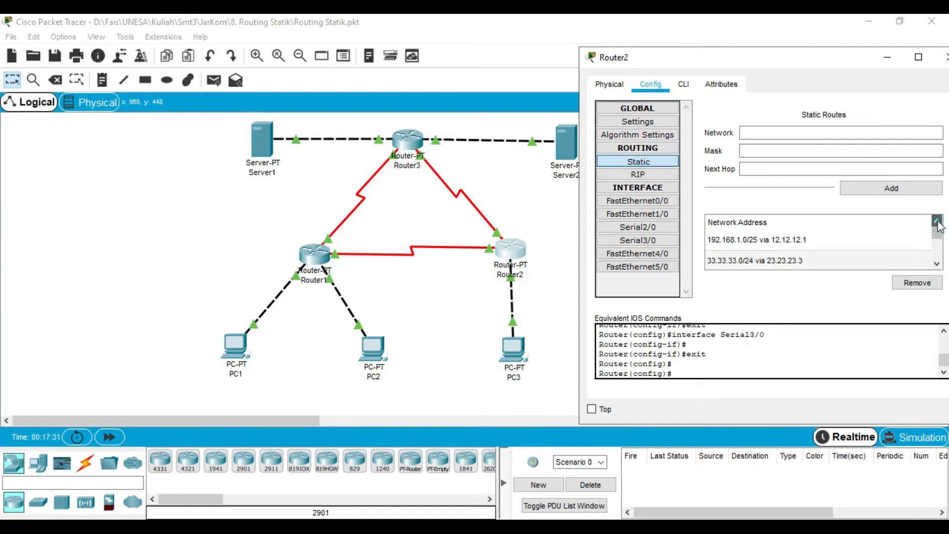
{"action": "left_click", "coordinate": [886, 241]}
{"action": "scroll", "coordinate": [788, 261], "scroll_direction": "down", "scroll_amount": 1}
{"action": "left_click", "coordinate": [788, 243]}
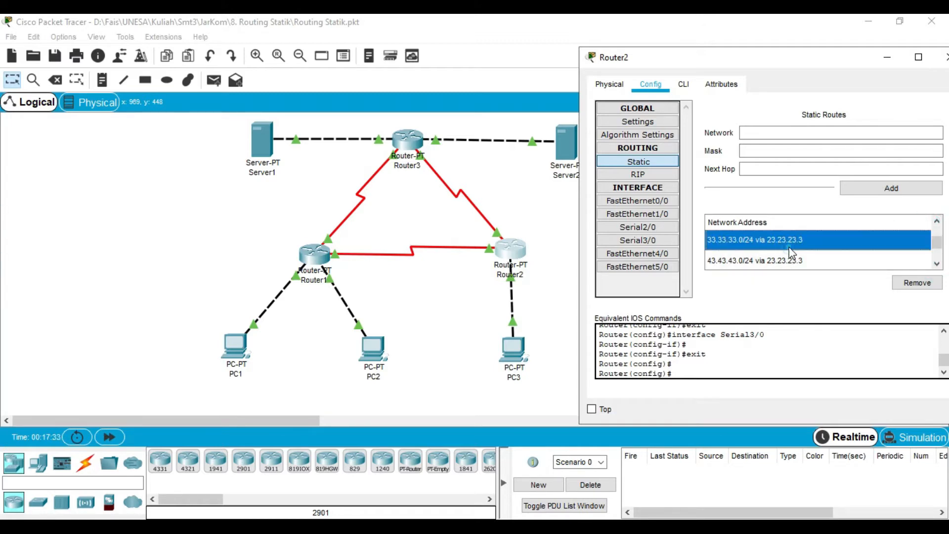
{"action": "scroll", "coordinate": [789, 244], "scroll_direction": "up", "scroll_amount": 1}
{"action": "left_click", "coordinate": [791, 243]}
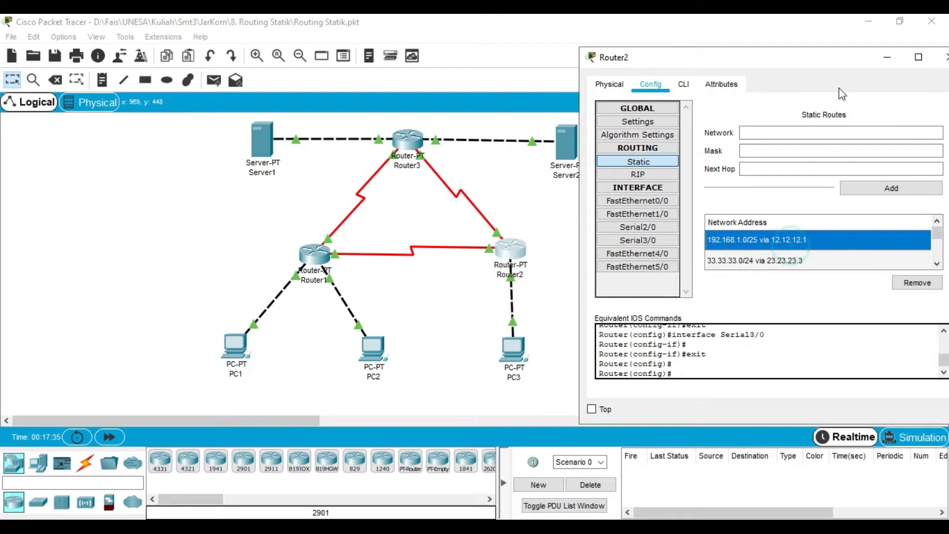
{"action": "left_click", "coordinate": [805, 255]}
{"action": "scroll", "coordinate": [807, 255], "scroll_direction": "down", "scroll_amount": 1}
{"action": "left_click", "coordinate": [807, 261]}
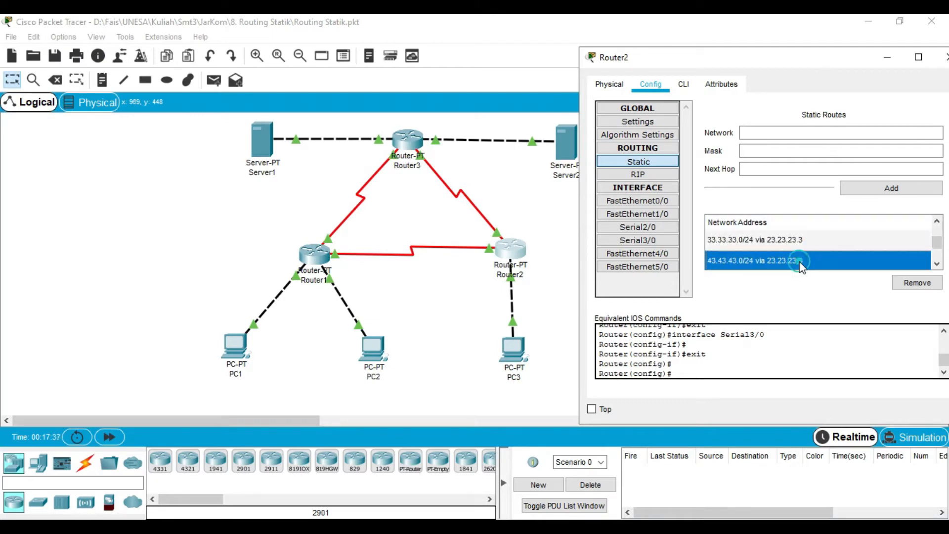
{"action": "left_click_drag", "start_coordinate": [823, 69], "coordinate": [811, 67]}
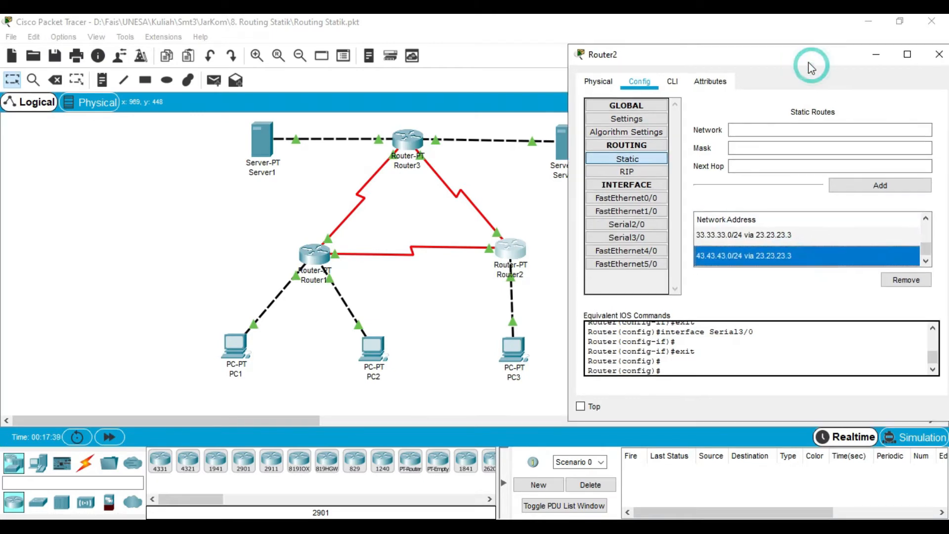
{"action": "left_click", "coordinate": [939, 54]}
Step: Examine Router3's static routes towards the PC networks and their next hops, and close Router3's window
{"action": "left_click", "coordinate": [502, 156]}
{"action": "left_click", "coordinate": [407, 140]}
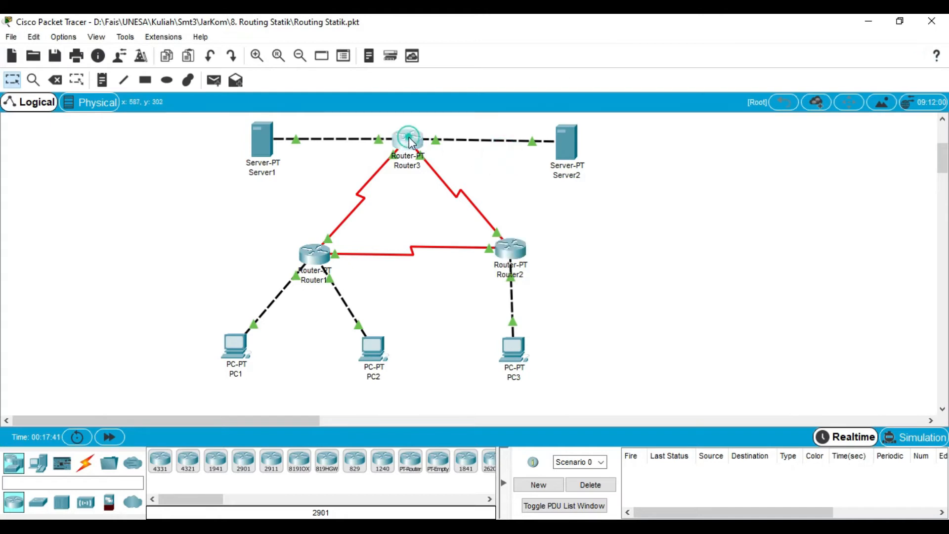
{"action": "left_click", "coordinate": [349, 183]}
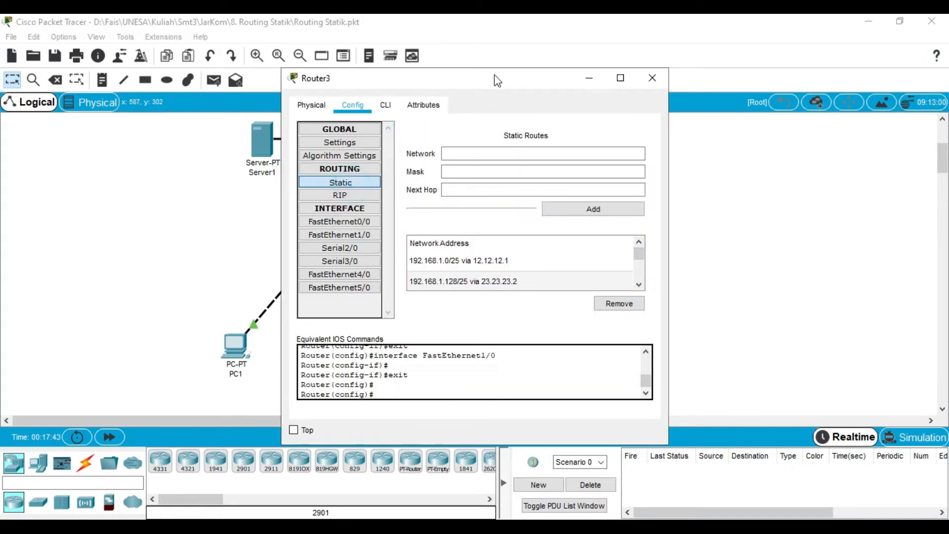
{"action": "left_click_drag", "start_coordinate": [496, 78], "coordinate": [731, 66]}
{"action": "left_click", "coordinate": [710, 251]}
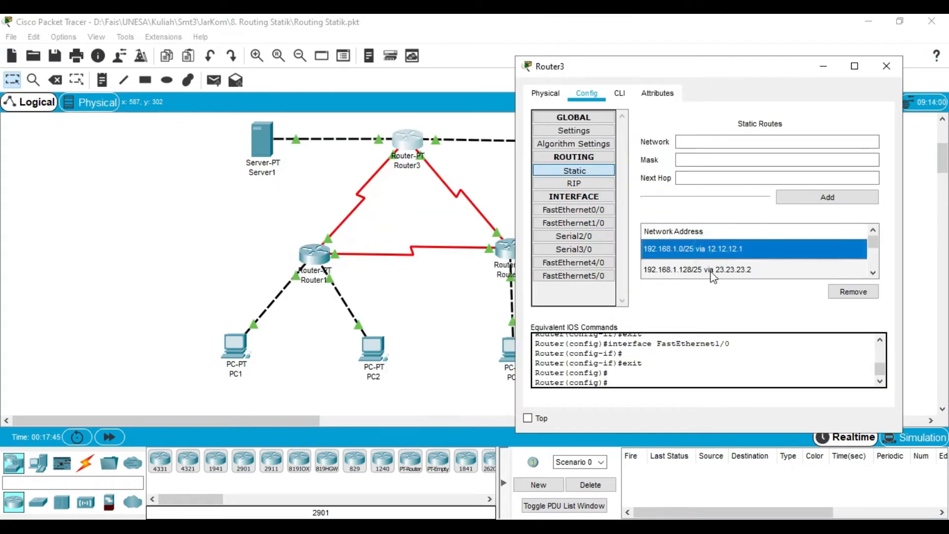
{"action": "left_click", "coordinate": [711, 271]}
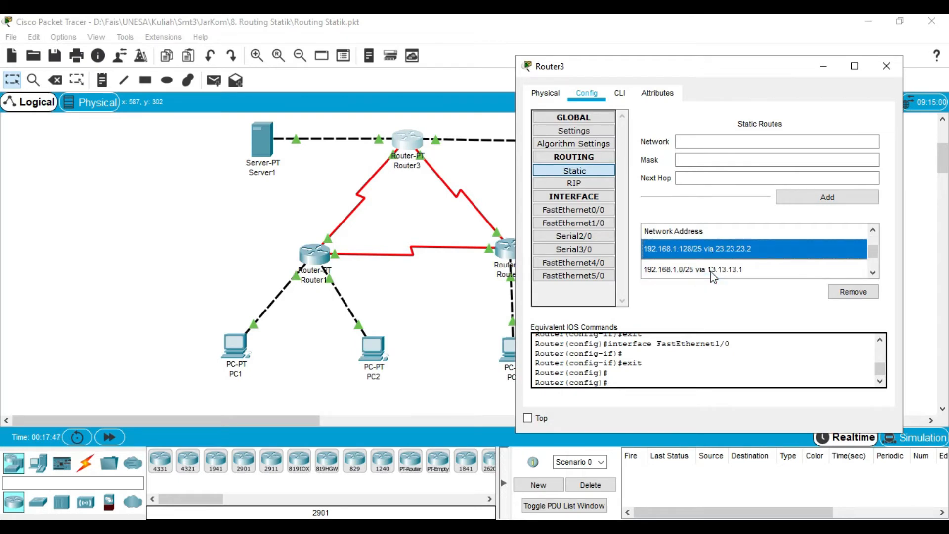
{"action": "scroll", "coordinate": [712, 272], "scroll_direction": "up", "scroll_amount": 1}
{"action": "left_click", "coordinate": [886, 66]}
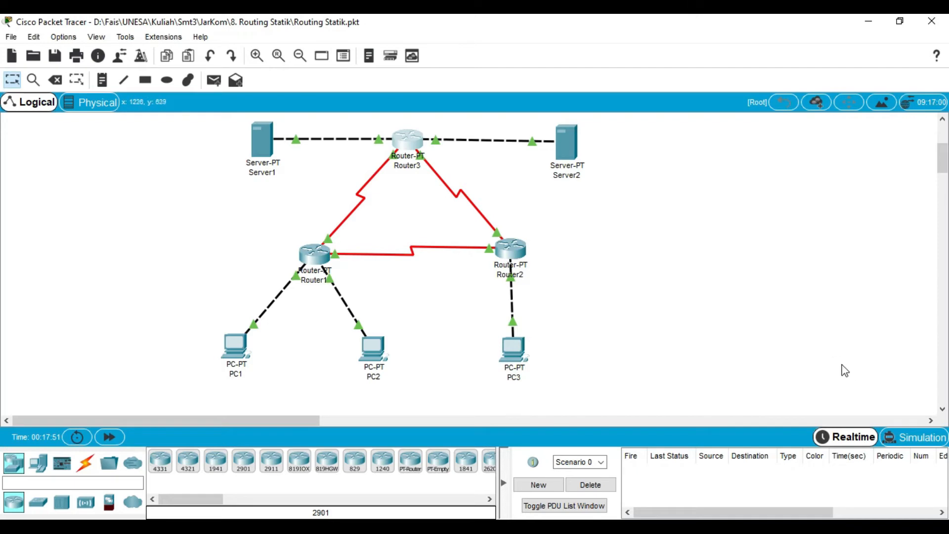
Step: Switch to simulation mode and check that ICMP is the only protocol selected in the IPv4 event filters
{"action": "left_click", "coordinate": [923, 438]}
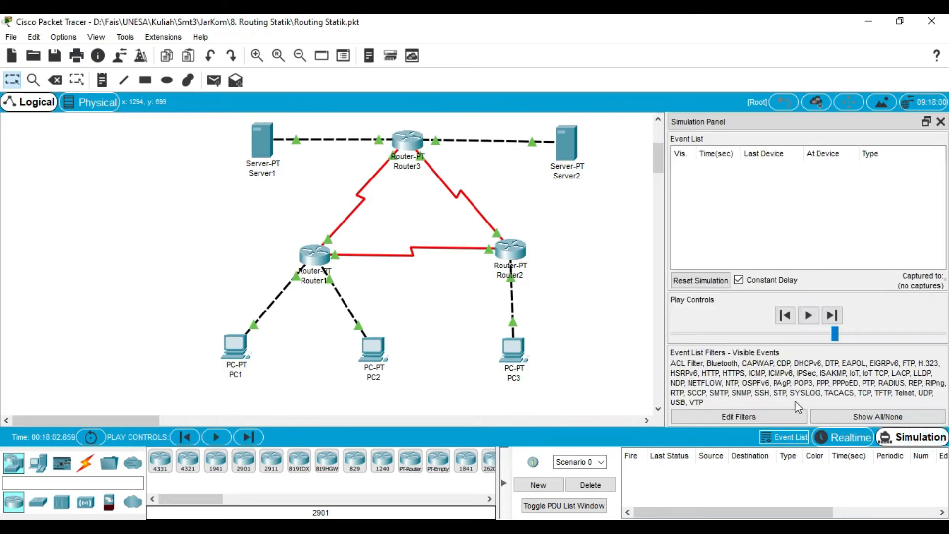
{"action": "left_click", "coordinate": [749, 413]}
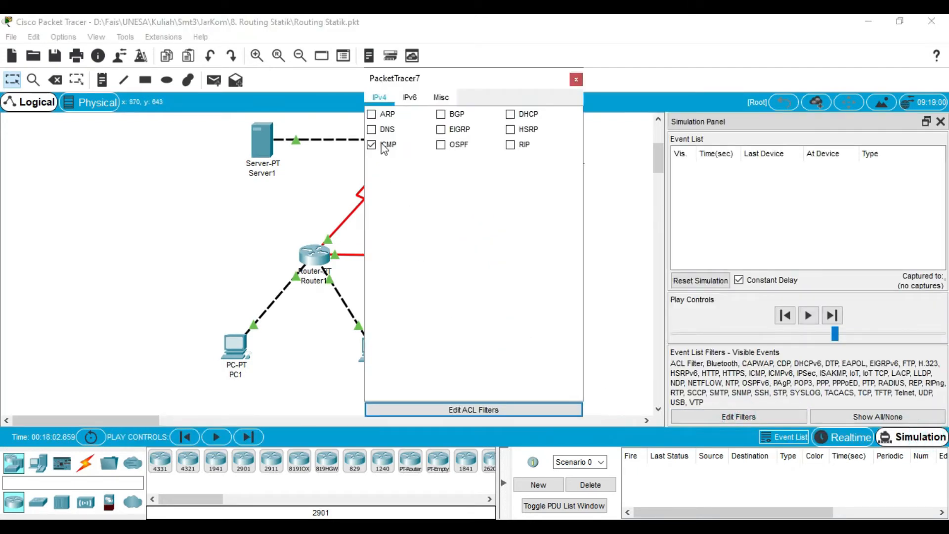
{"action": "left_click_drag", "start_coordinate": [441, 80], "coordinate": [530, 81]}
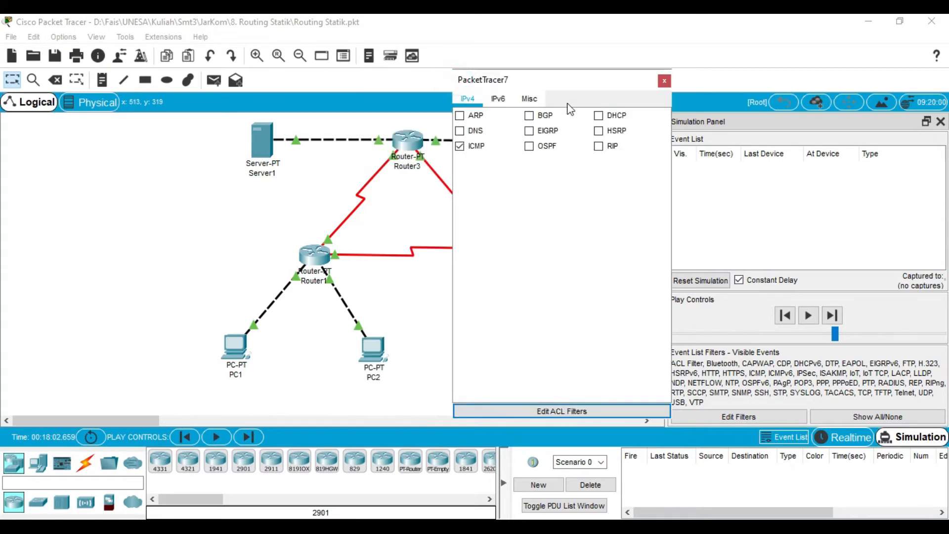
{"action": "left_click", "coordinate": [665, 81]}
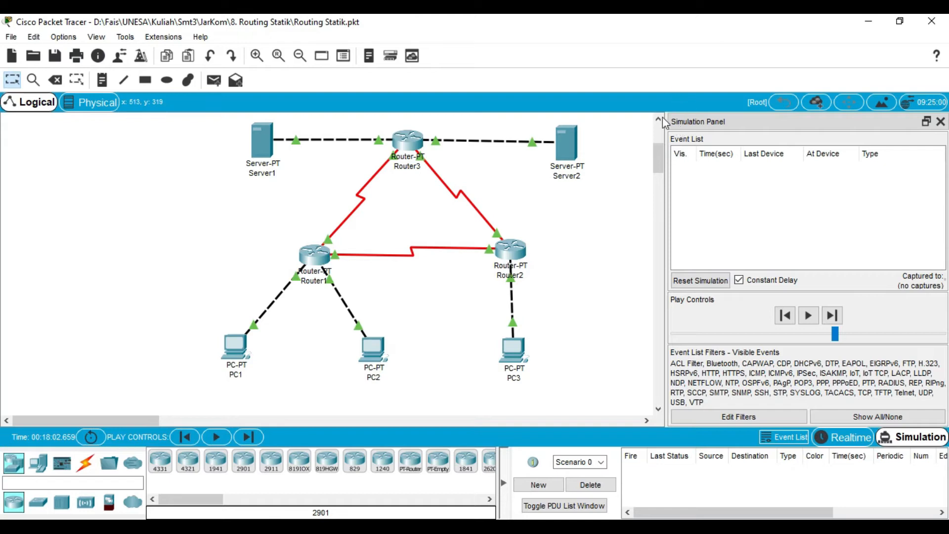
Step: Send a simple PDU from PC1 to PC2 and play the simulation at a slightly slower speed
{"action": "left_click", "coordinate": [214, 80]}
{"action": "left_click", "coordinate": [241, 348]}
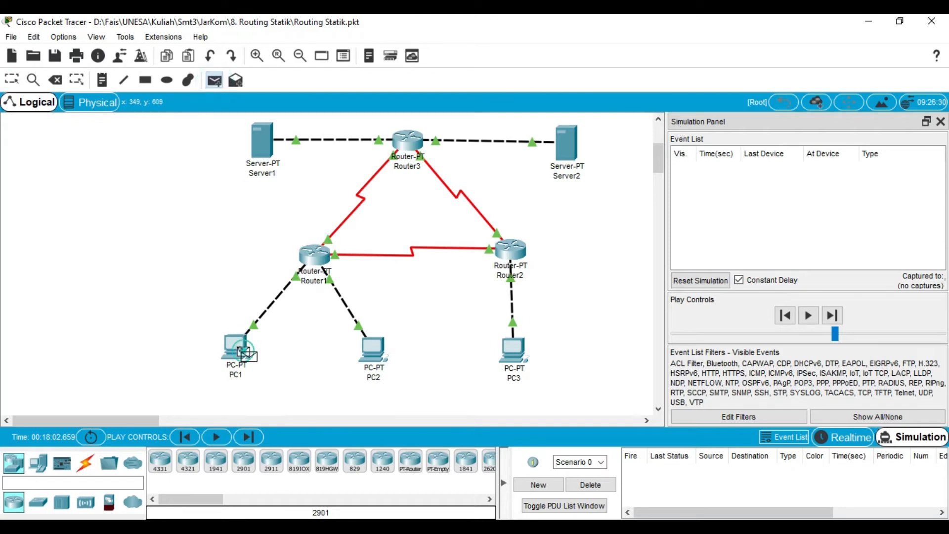
{"action": "left_click", "coordinate": [368, 350]}
{"action": "left_click", "coordinate": [830, 318]}
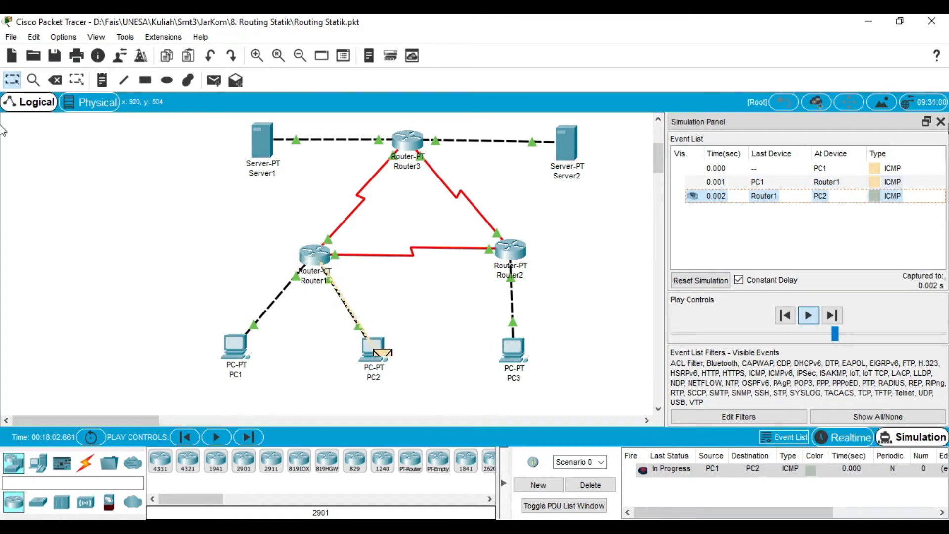
{"action": "left_click", "coordinate": [832, 333]}
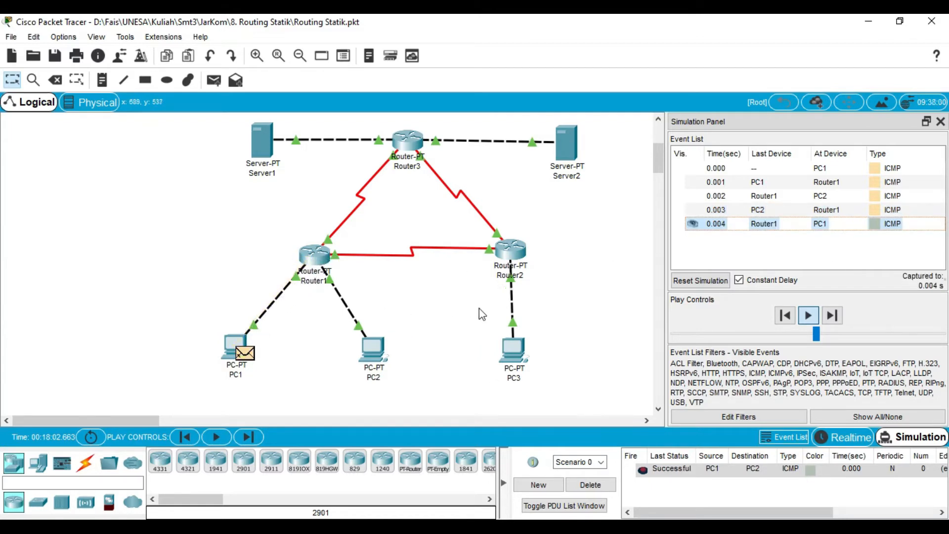
Step: Delete the current scenario, send a simple PDU from PC1 to PC3, and run the simulation through its return to PC1
{"action": "left_click", "coordinate": [588, 484]}
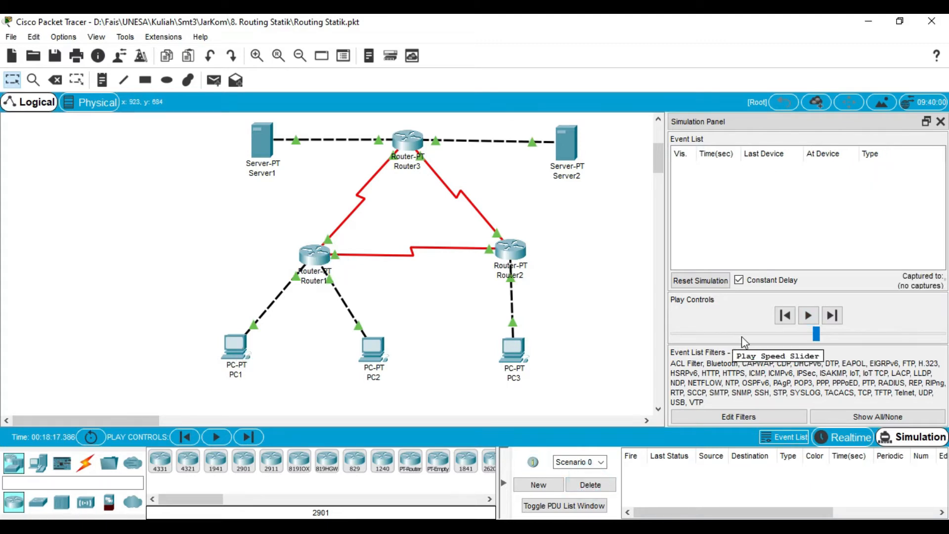
{"action": "left_click", "coordinate": [214, 80]}
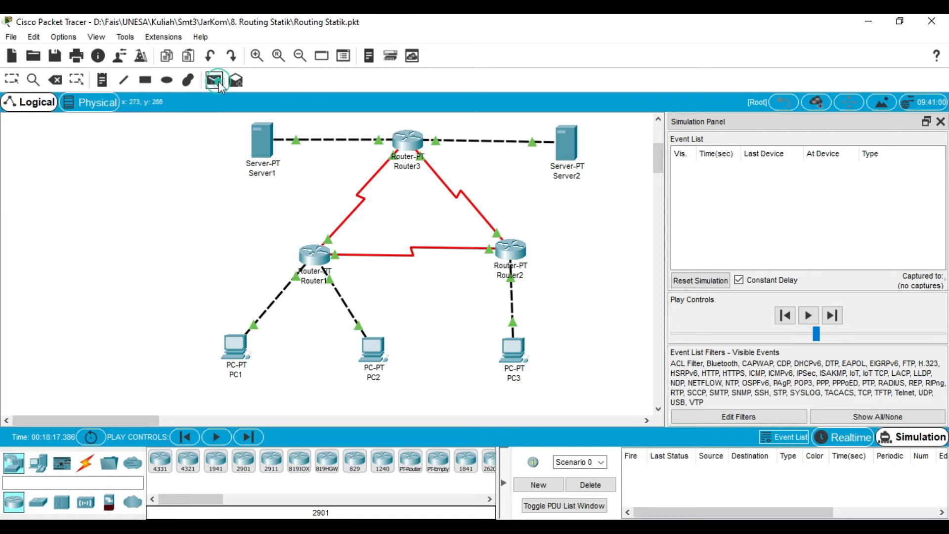
{"action": "left_click", "coordinate": [246, 354]}
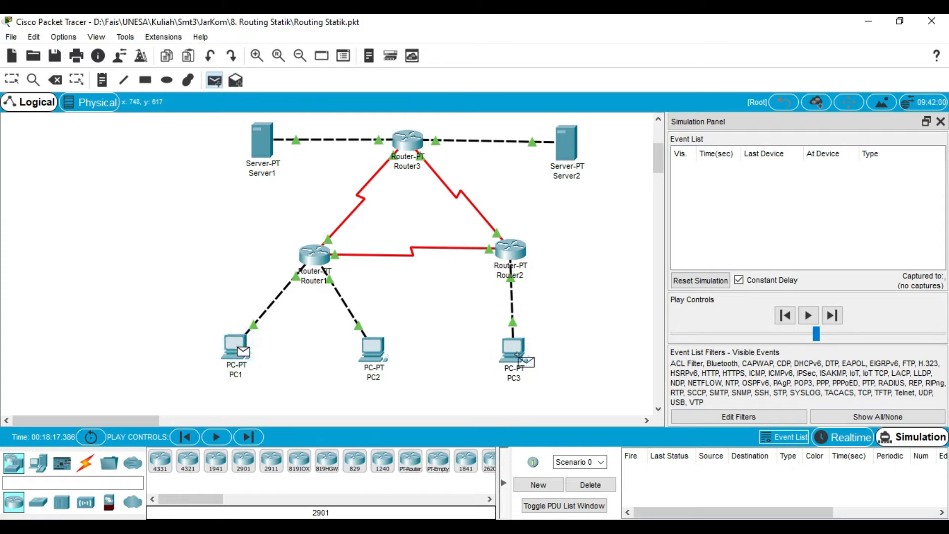
{"action": "left_click", "coordinate": [517, 354]}
{"action": "left_click", "coordinate": [807, 315]}
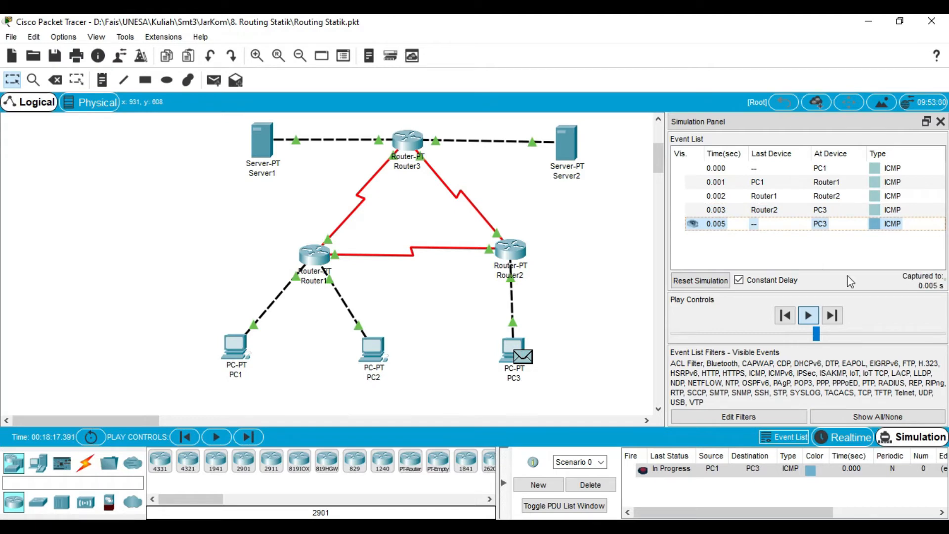
{"action": "left_click", "coordinate": [837, 316]}
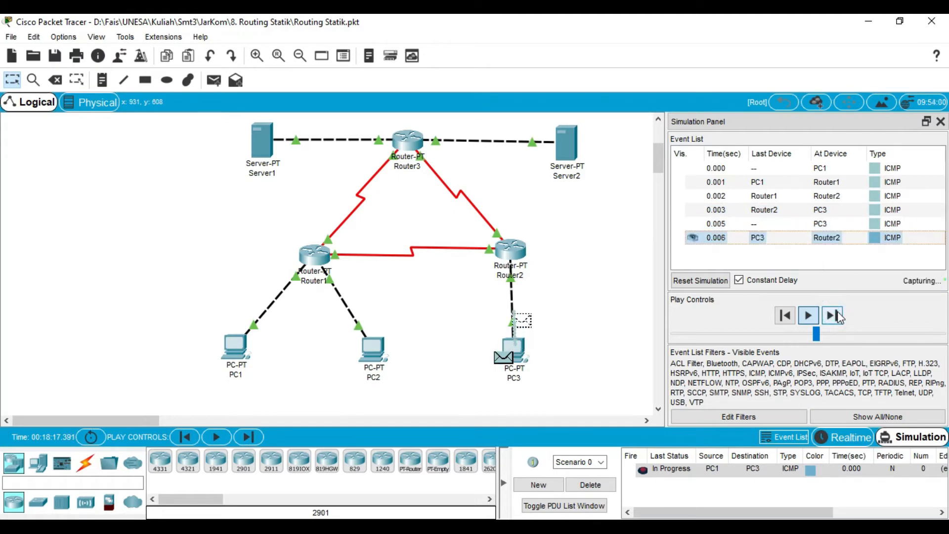
{"action": "left_click", "coordinate": [839, 316]}
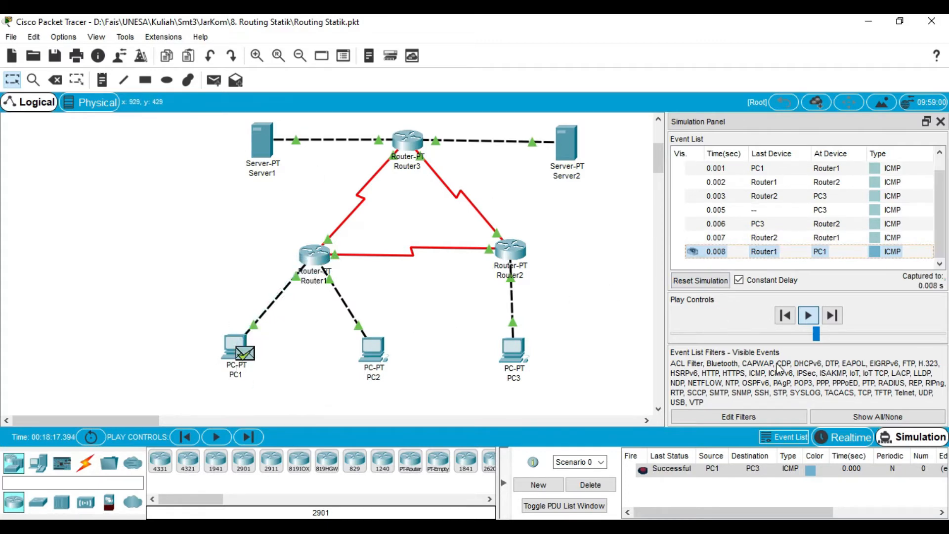
Step: Delete the PC1-to-PC3 test scenario and add a simple PDU from PC1 to Server1
{"action": "left_click", "coordinate": [590, 485]}
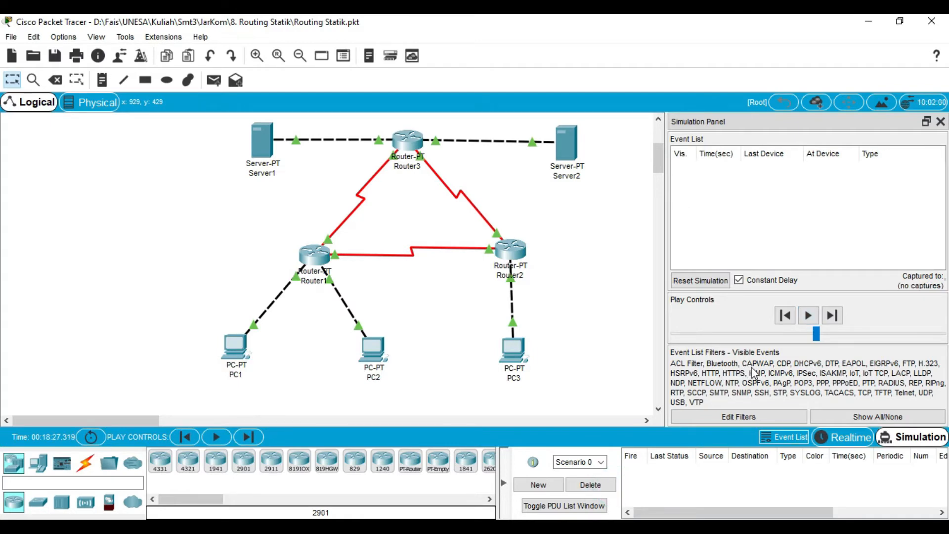
{"action": "left_click", "coordinate": [220, 81]}
{"action": "left_click", "coordinate": [237, 348]}
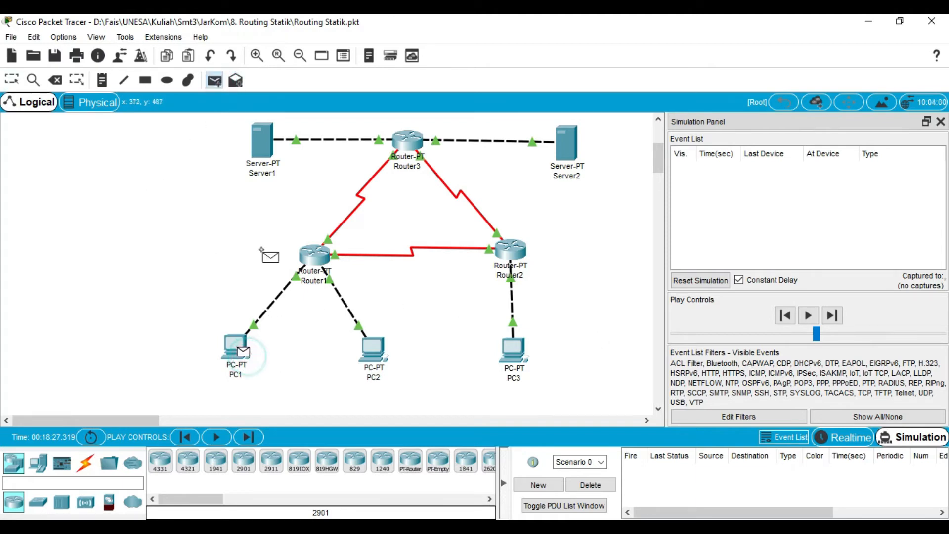
{"action": "left_click", "coordinate": [264, 140]}
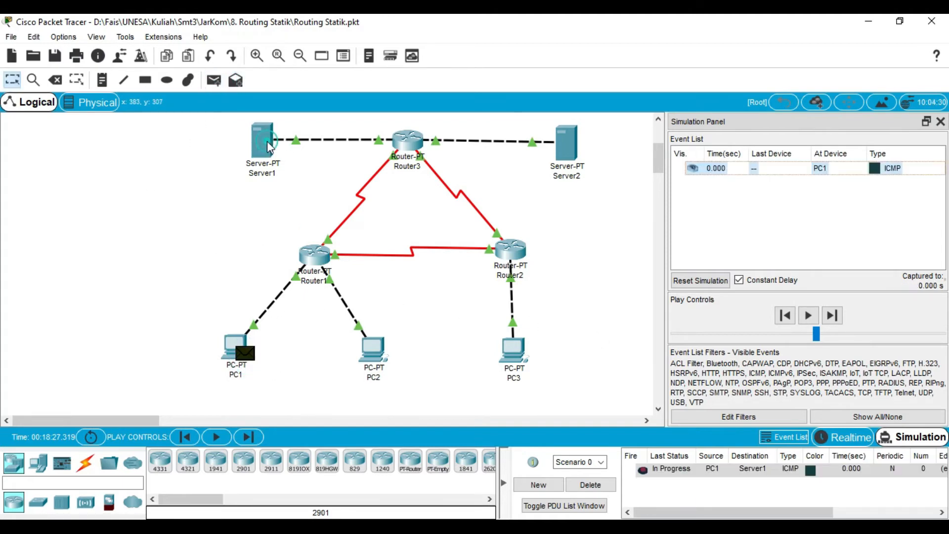
Step: Advance the simulation event by event until the PC1-to-Server1 PDU has returned to PC1
{"action": "left_click", "coordinate": [835, 318]}
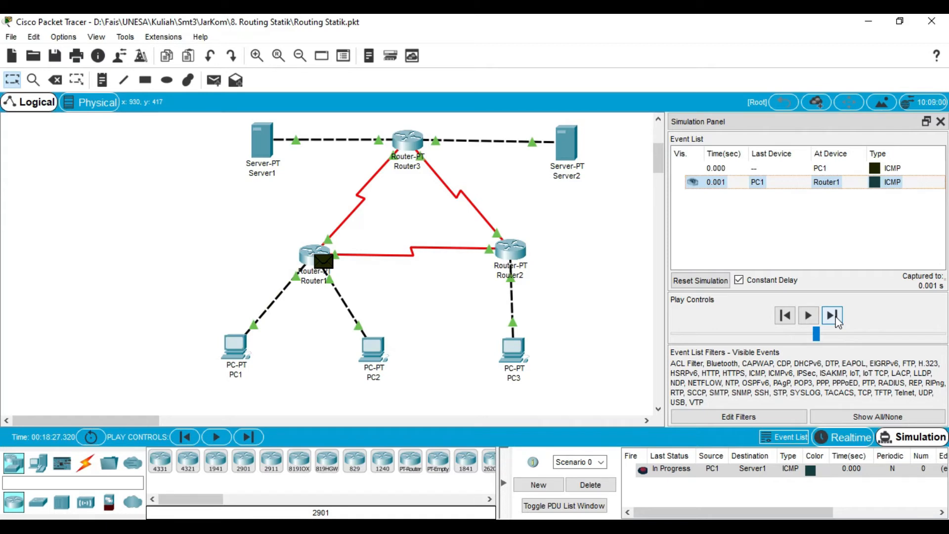
{"action": "left_click", "coordinate": [835, 317]}
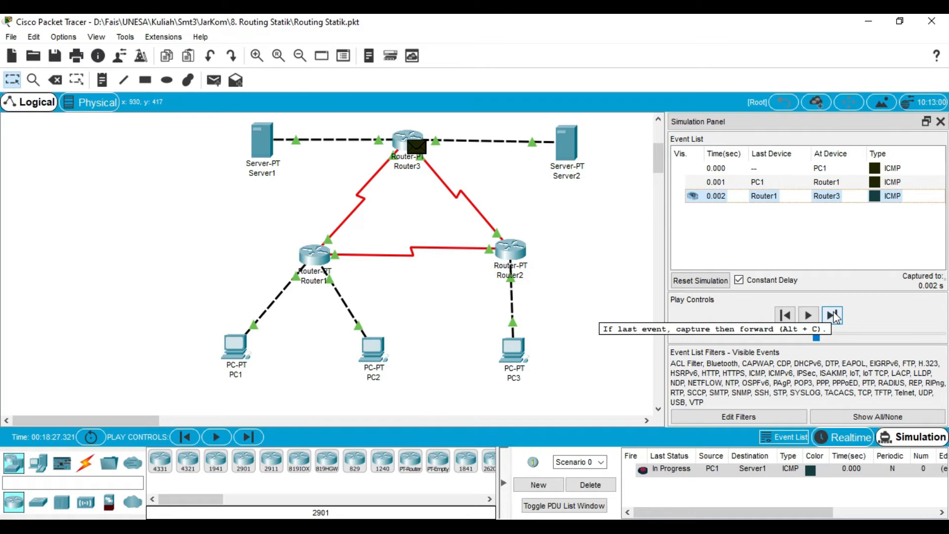
{"action": "left_click", "coordinate": [833, 315]}
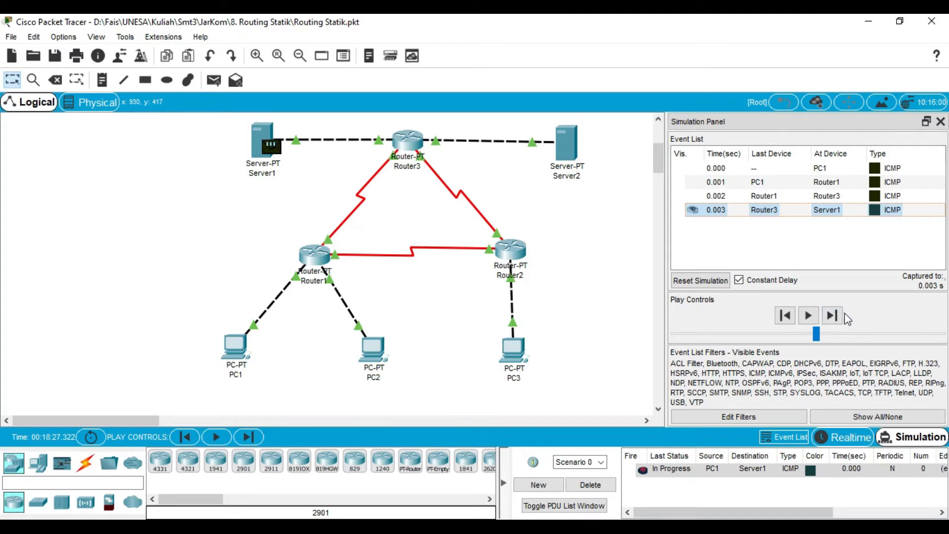
{"action": "left_click", "coordinate": [840, 317]}
{"action": "left_click", "coordinate": [840, 316]}
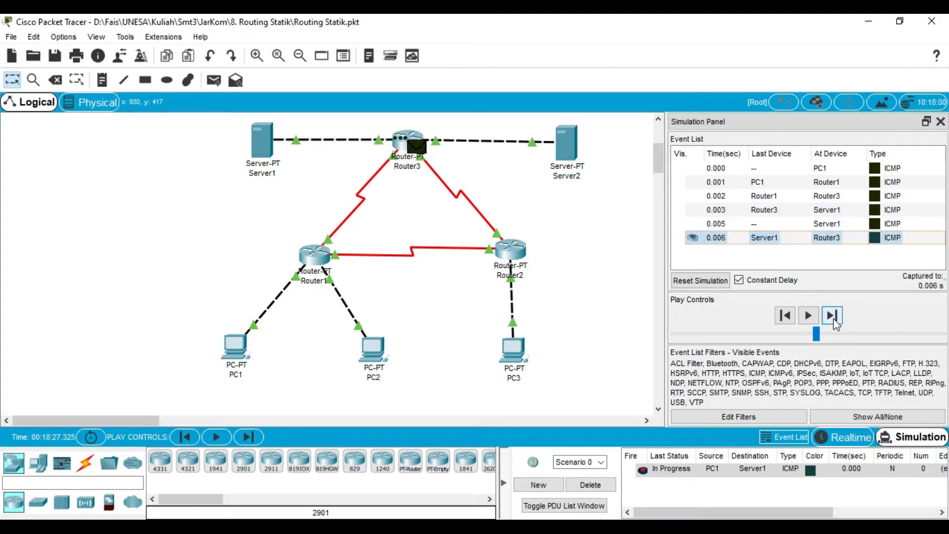
{"action": "left_click", "coordinate": [834, 320]}
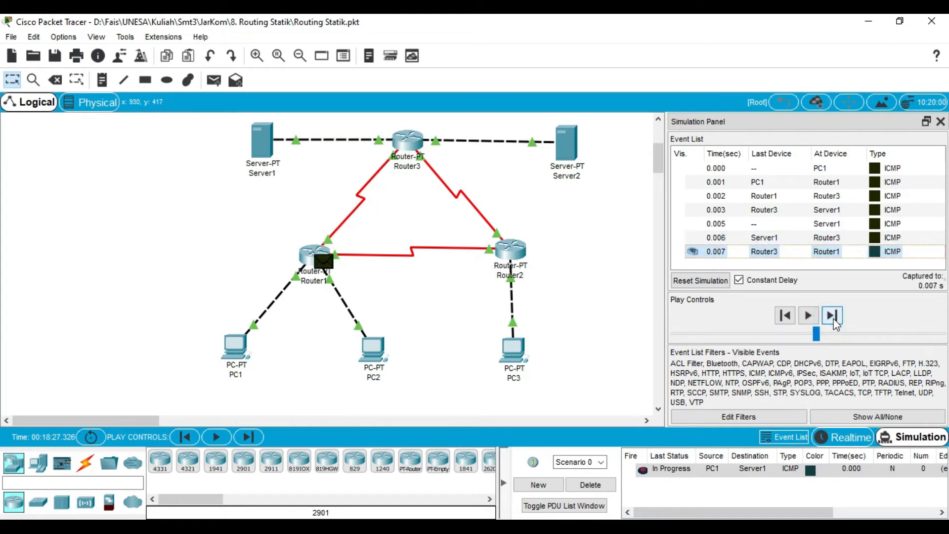
{"action": "left_click", "coordinate": [834, 320]}
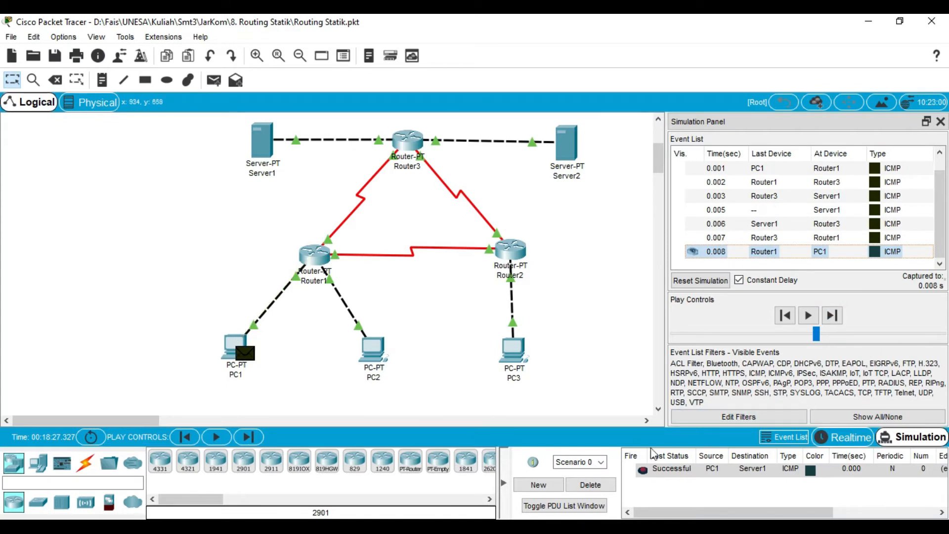
Step: Clear the Server1 test scenario and add a simple PDU from PC1 to Server2
{"action": "left_click", "coordinate": [589, 485]}
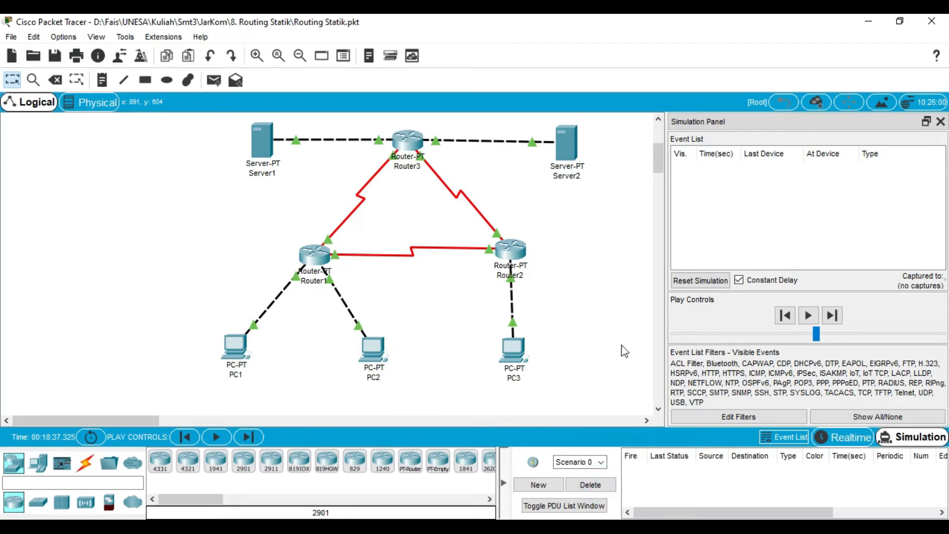
{"action": "left_click", "coordinate": [213, 80]}
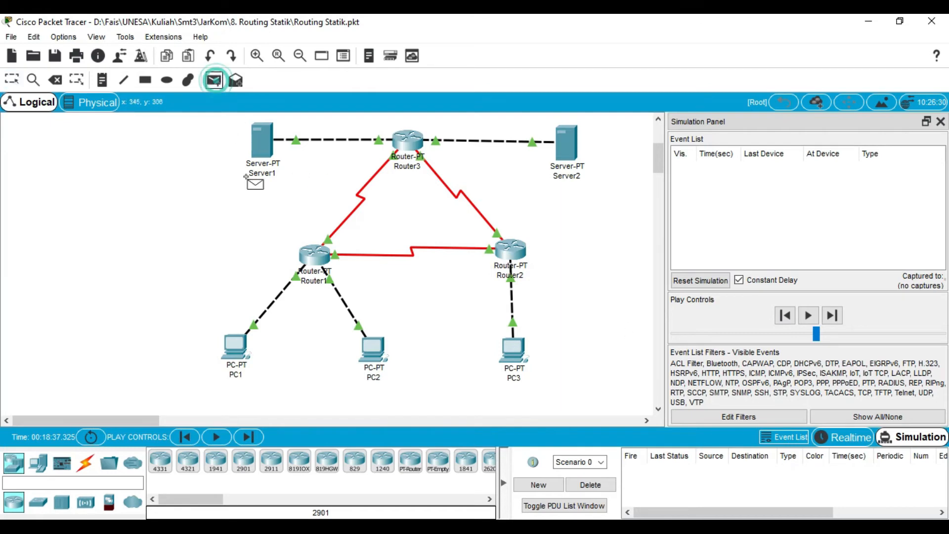
{"action": "left_click", "coordinate": [234, 354]}
{"action": "left_click", "coordinate": [579, 153]}
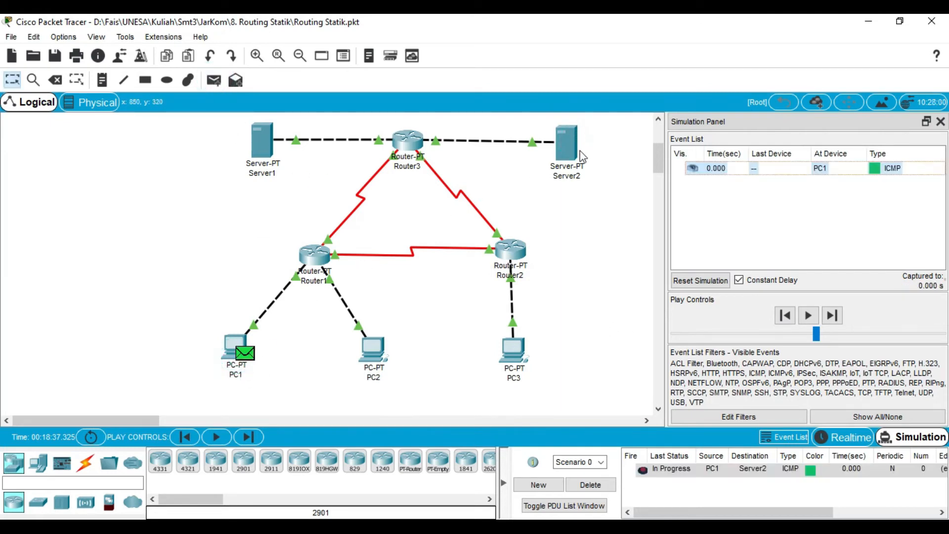
Step: Capture the PC1-to-Server2 exchange one event at a time until the reply arrives at PC1
{"action": "left_click", "coordinate": [832, 316]}
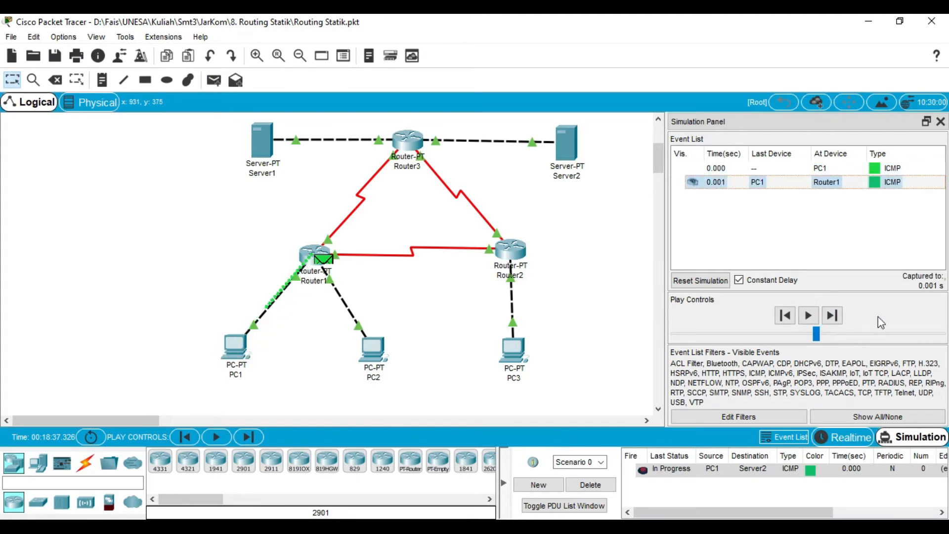
{"action": "left_click", "coordinate": [838, 320]}
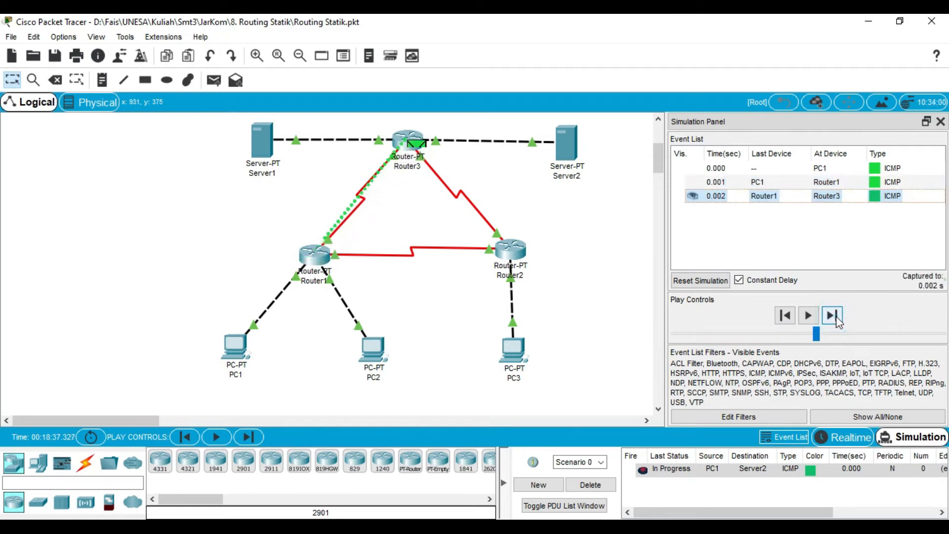
{"action": "left_click", "coordinate": [832, 315]}
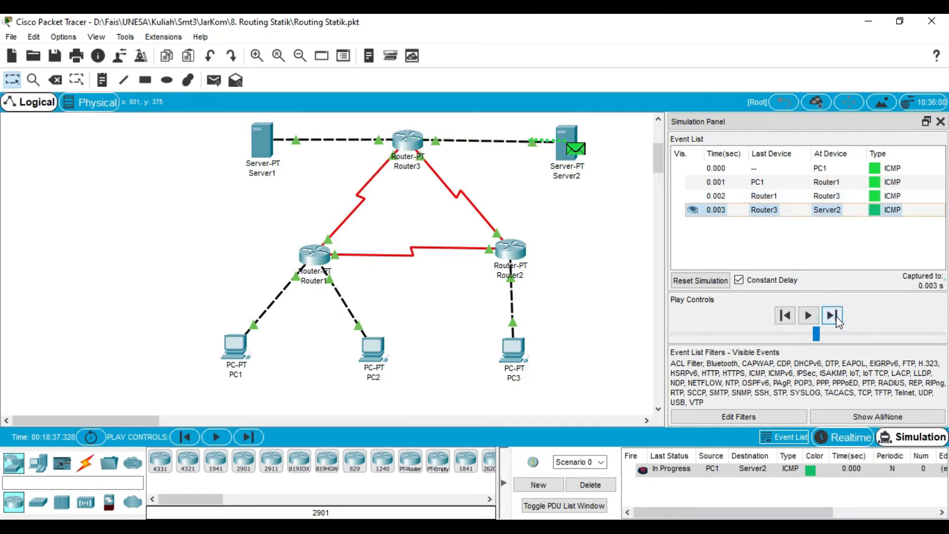
{"action": "left_click", "coordinate": [833, 316]}
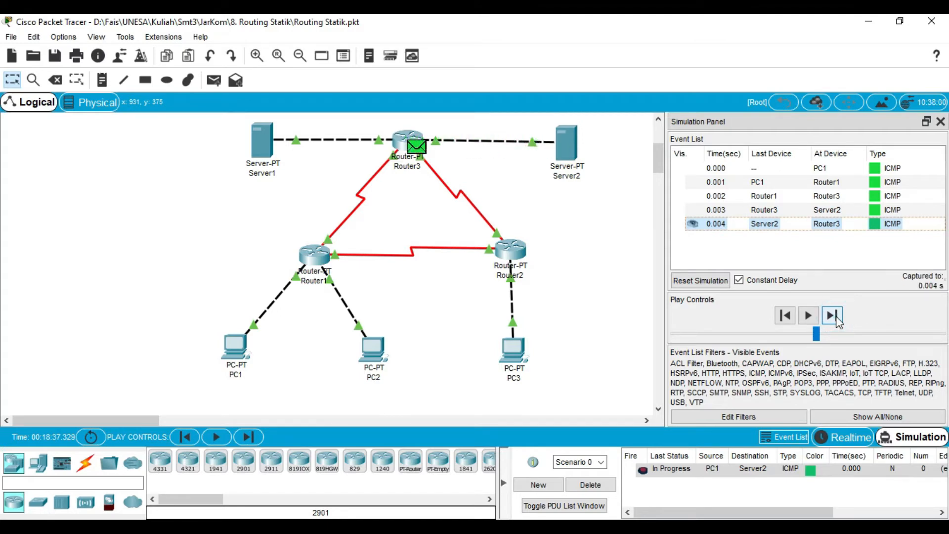
{"action": "left_click", "coordinate": [837, 319]}
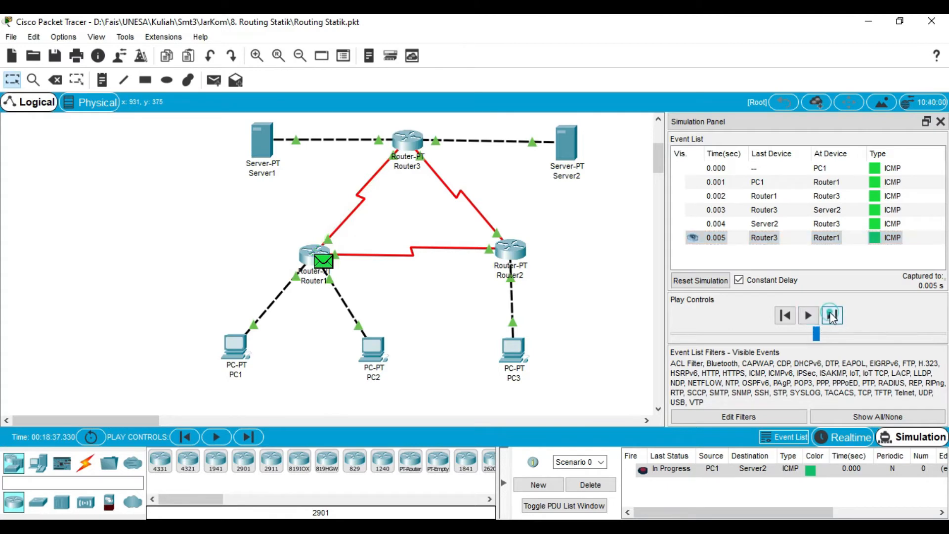
{"action": "left_click", "coordinate": [833, 316]}
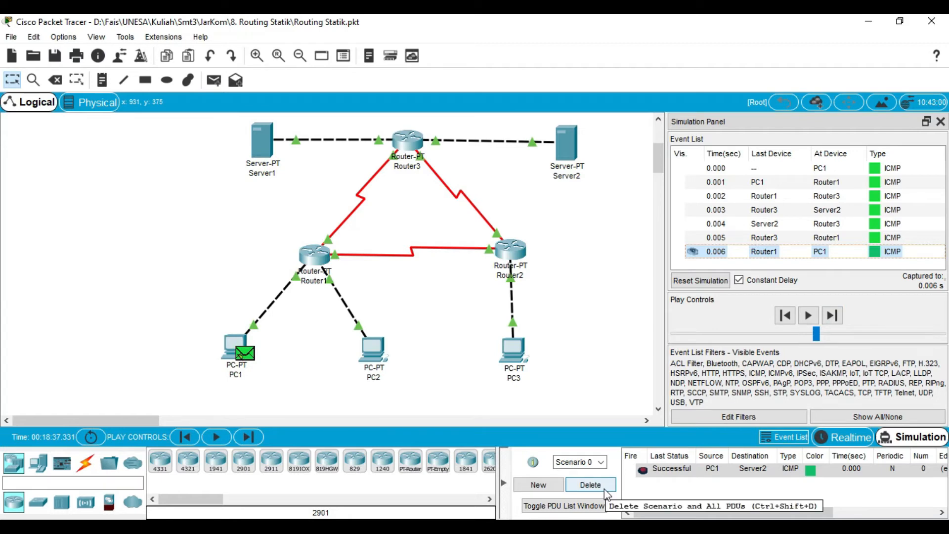
Step: Delete the Server2 test scenario and add a simple PDU from PC3 to PC1
{"action": "left_click", "coordinate": [590, 485]}
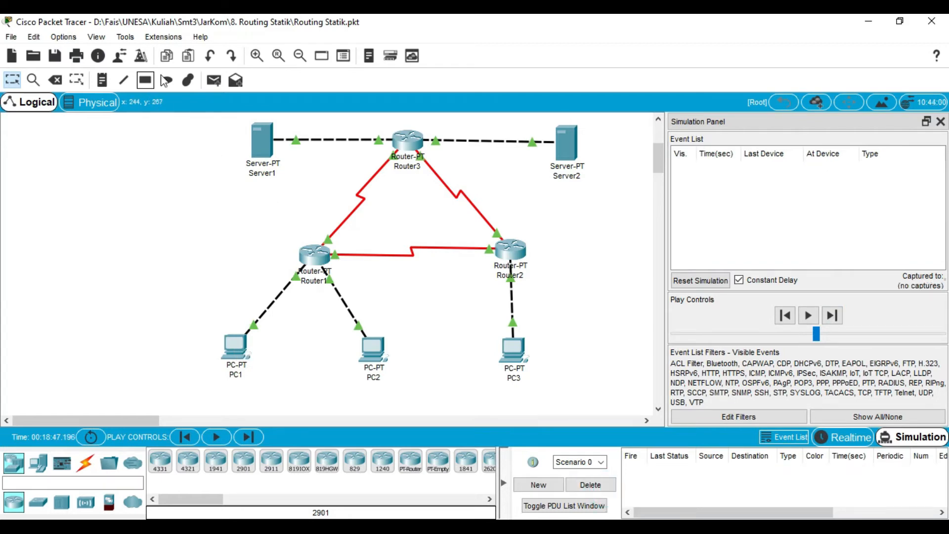
{"action": "left_click", "coordinate": [216, 81]}
{"action": "left_click", "coordinate": [514, 350]}
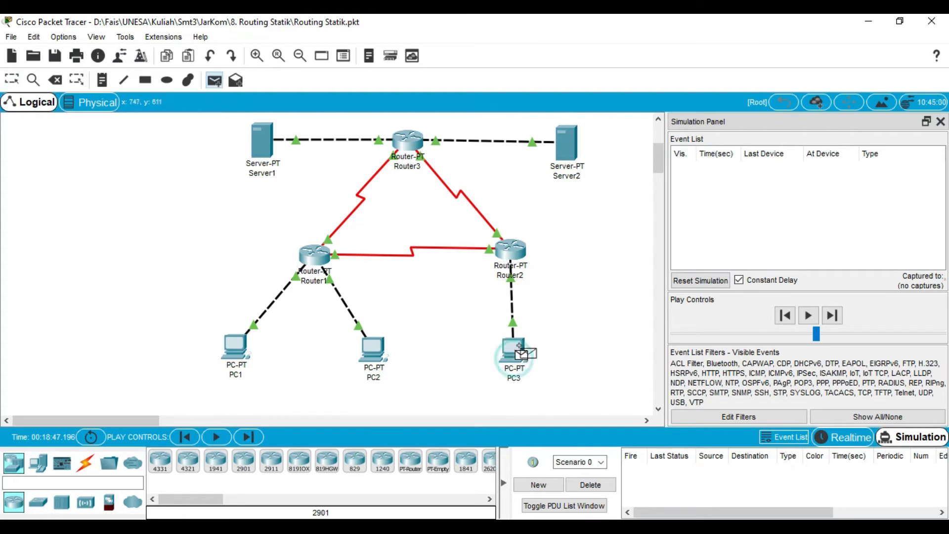
{"action": "left_click", "coordinate": [236, 352]}
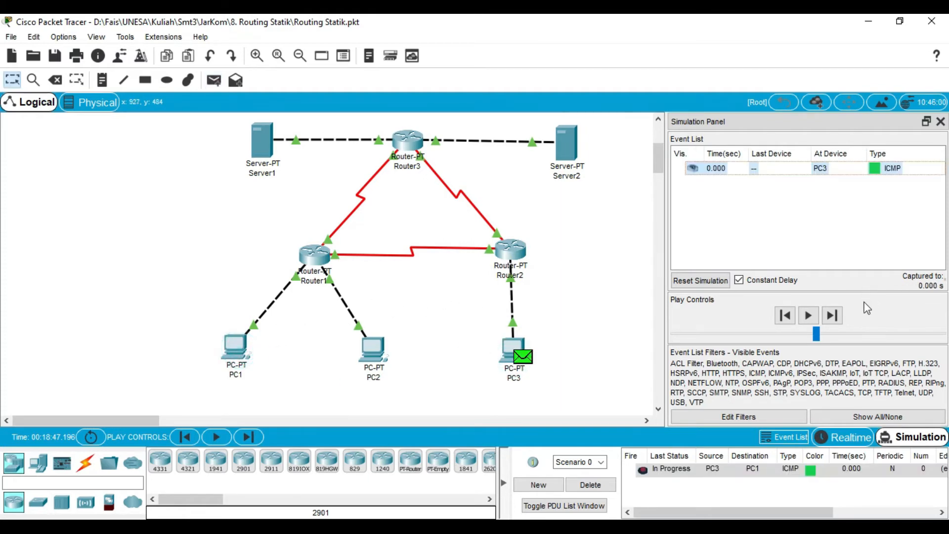
Step: Step the simulation forward through each hop of the PC3-to-PC1 PDU until the reply is back at PC3
{"action": "left_click", "coordinate": [832, 315]}
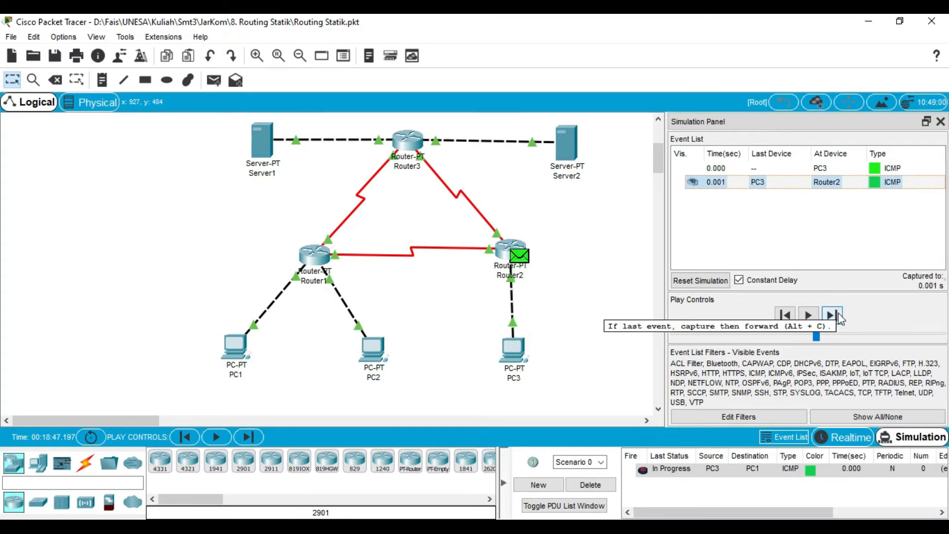
{"action": "left_click", "coordinate": [837, 316]}
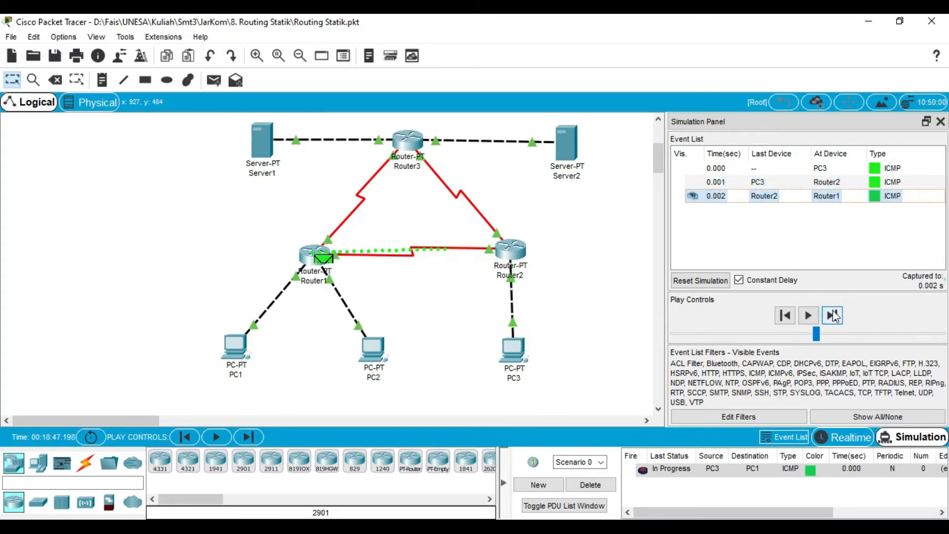
{"action": "left_click", "coordinate": [832, 317]}
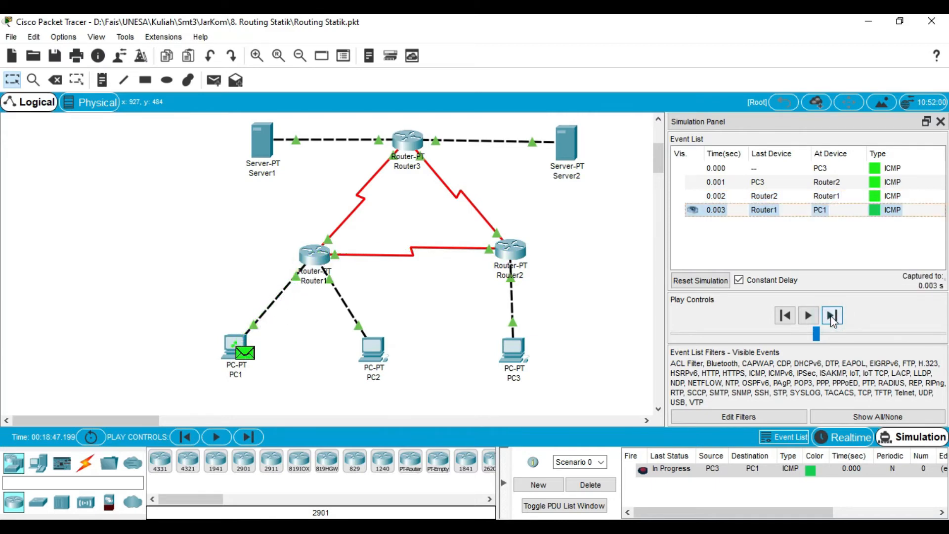
{"action": "left_click", "coordinate": [833, 317]}
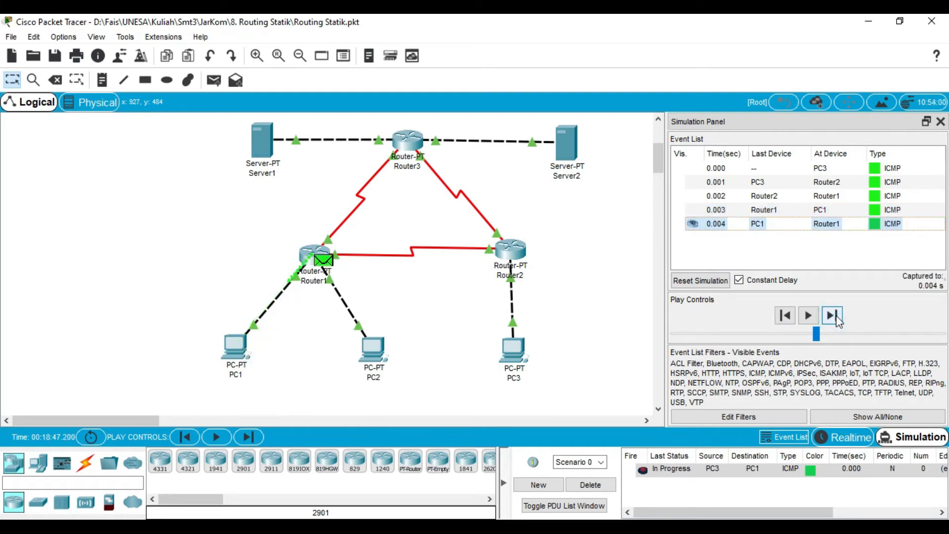
{"action": "left_click", "coordinate": [836, 318]}
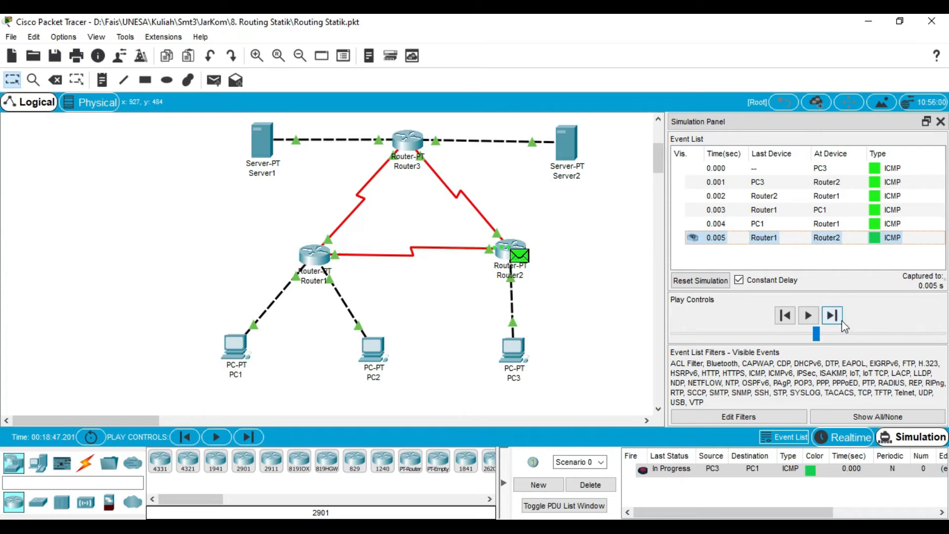
{"action": "left_click", "coordinate": [834, 316]}
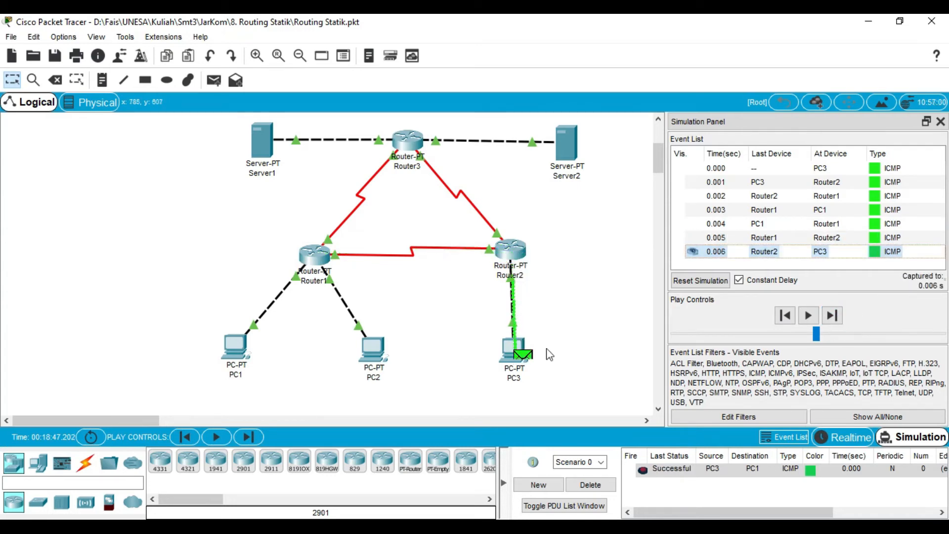
Step: Clear the PC3-to-PC1 test scenario and add a simple PDU from PC3 to PC2
{"action": "left_click", "coordinate": [591, 485]}
{"action": "left_click", "coordinate": [214, 80]}
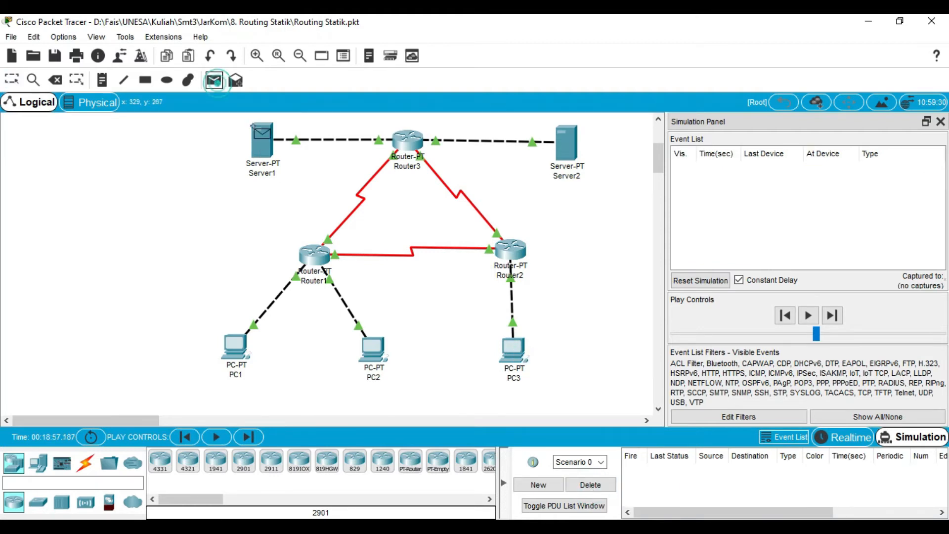
{"action": "left_click", "coordinate": [515, 351]}
{"action": "left_click", "coordinate": [374, 350]}
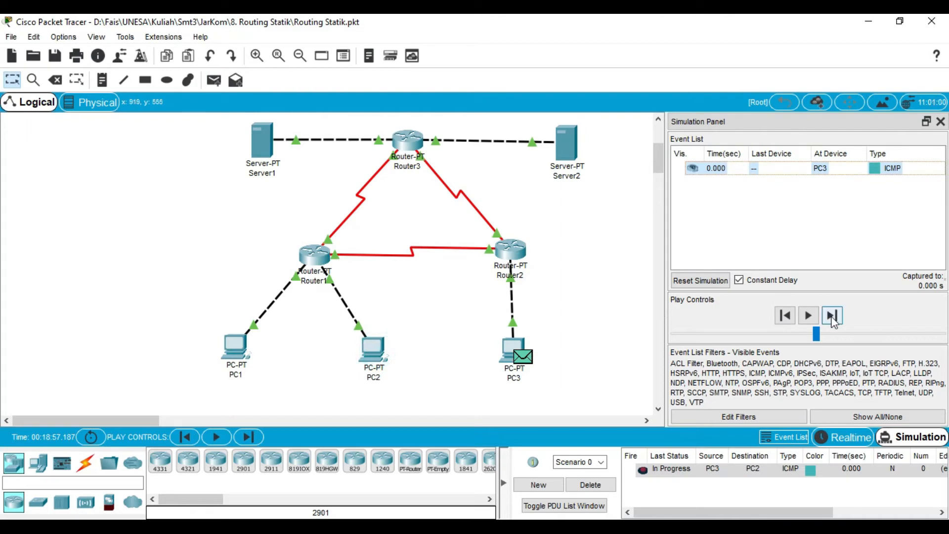
Step: Step the simulation forward one event at a time until the PC3-to-PC2 exchange returns to PC3
{"action": "left_click", "coordinate": [833, 319]}
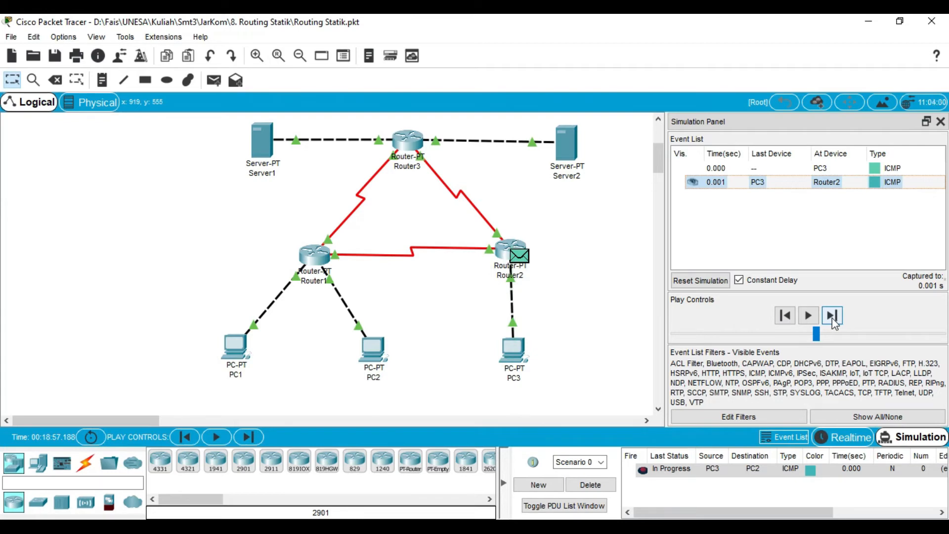
{"action": "left_click", "coordinate": [839, 322]}
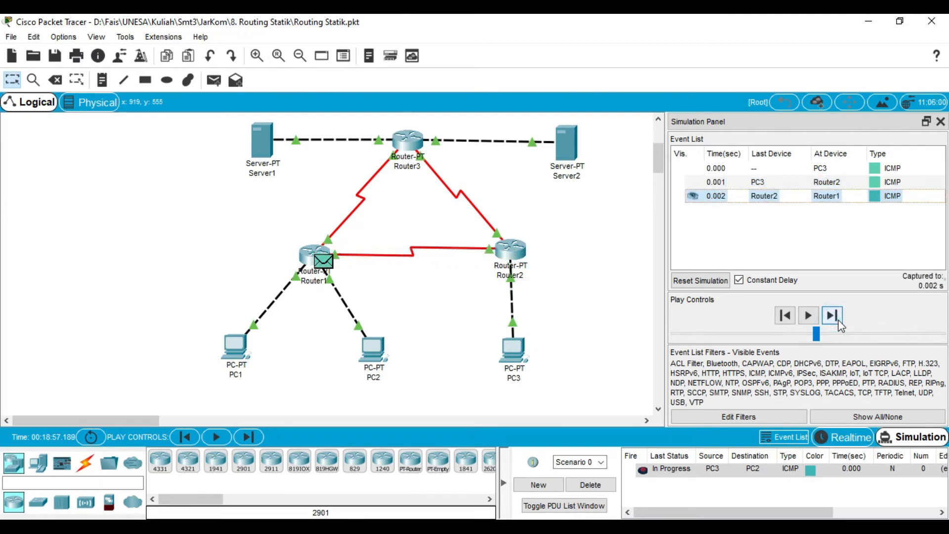
{"action": "left_click", "coordinate": [839, 322]}
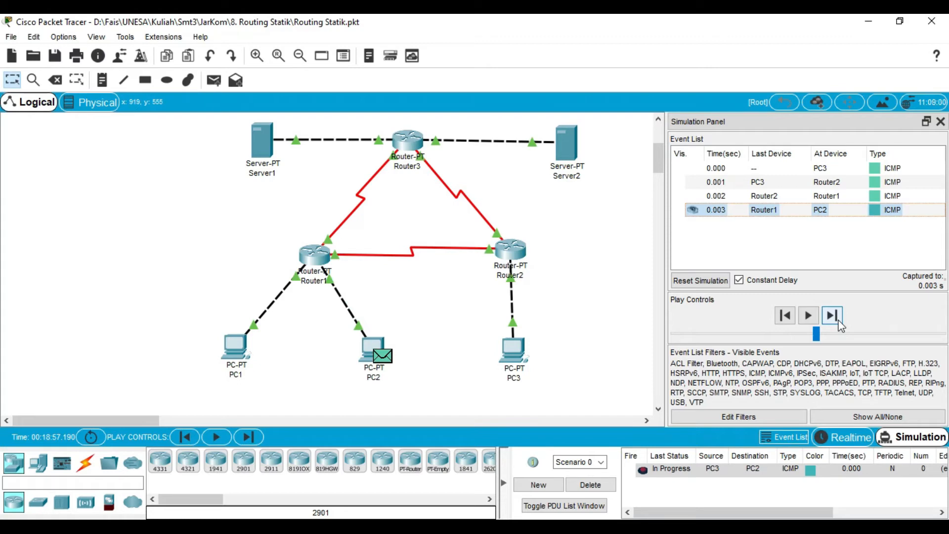
{"action": "left_click", "coordinate": [839, 320]}
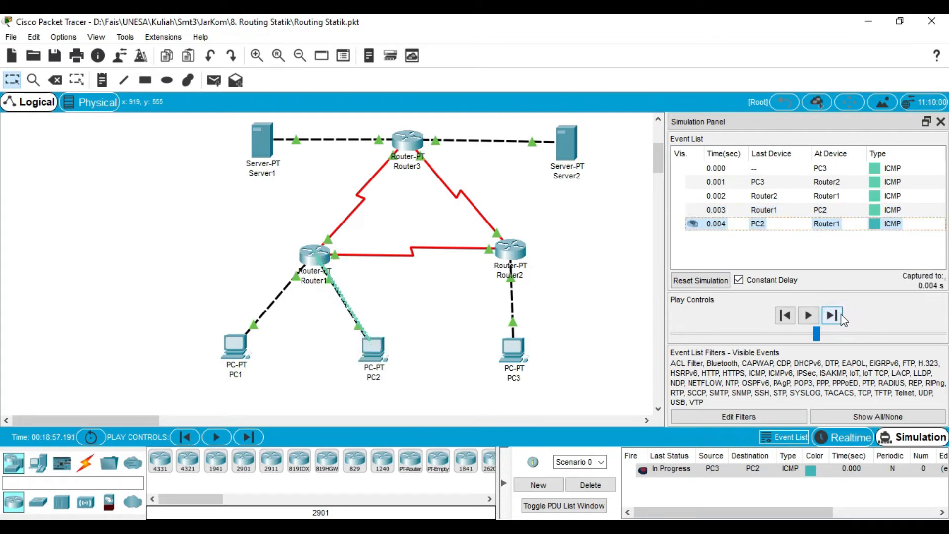
{"action": "left_click", "coordinate": [832, 315]}
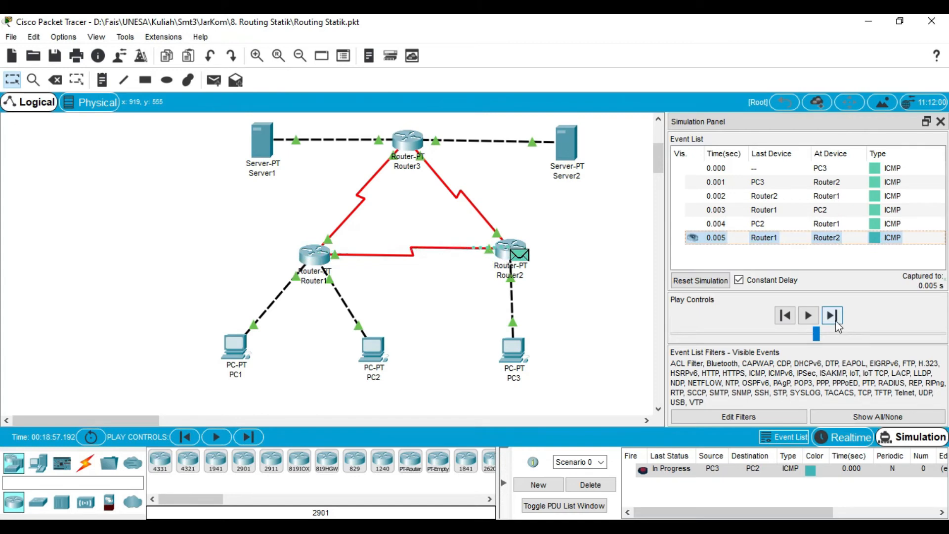
{"action": "left_click", "coordinate": [836, 319]}
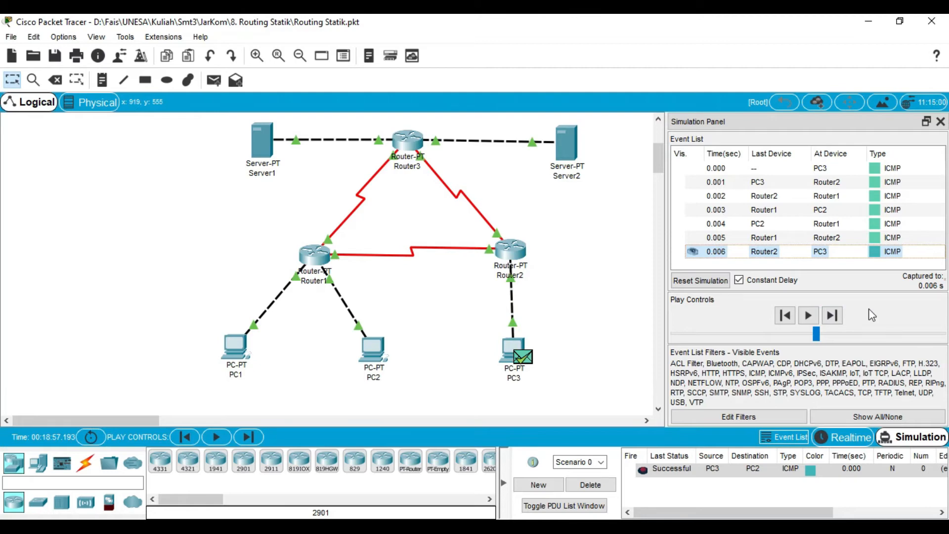
Step: Delete the PC3-to-PC2 test scenario and add a simple PDU from PC3 to Server1
{"action": "left_click", "coordinate": [610, 485]}
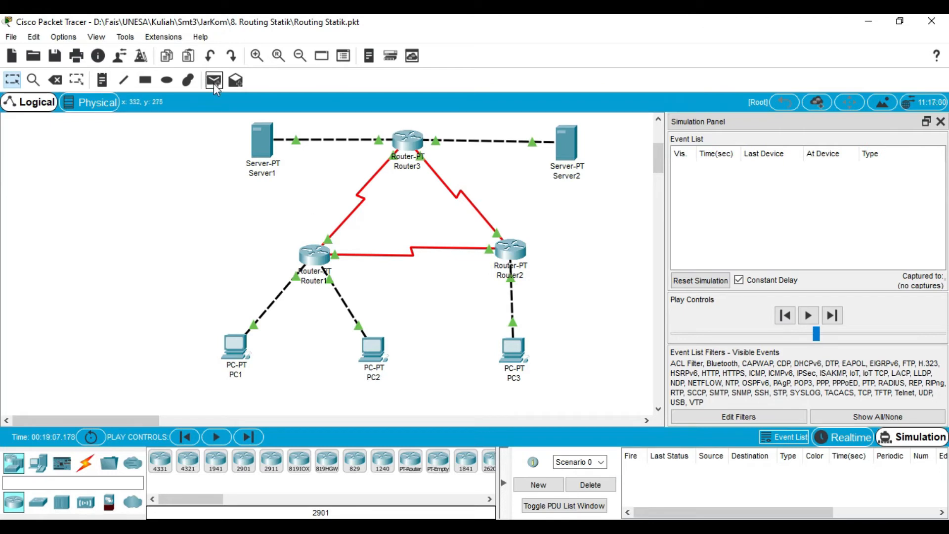
{"action": "left_click", "coordinate": [214, 83]}
{"action": "left_click", "coordinate": [513, 349]}
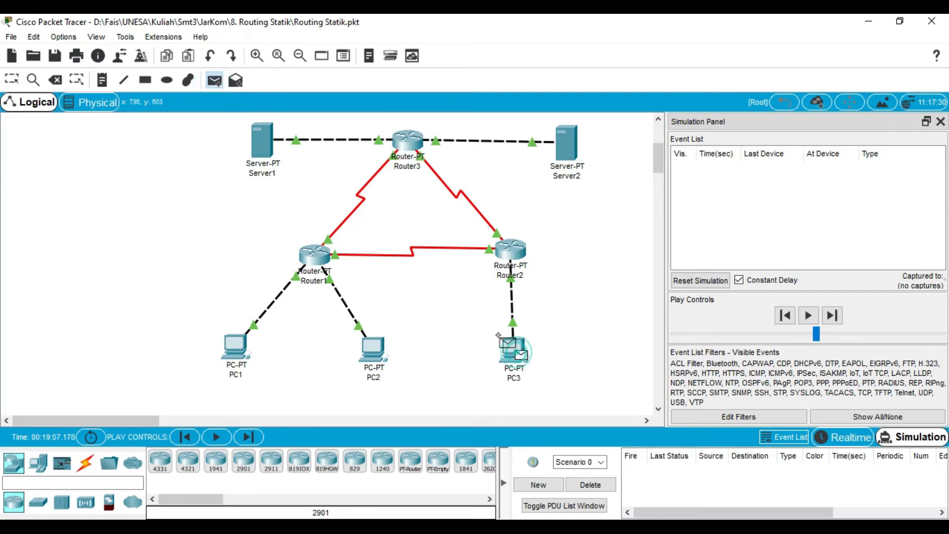
{"action": "left_click", "coordinate": [262, 143]}
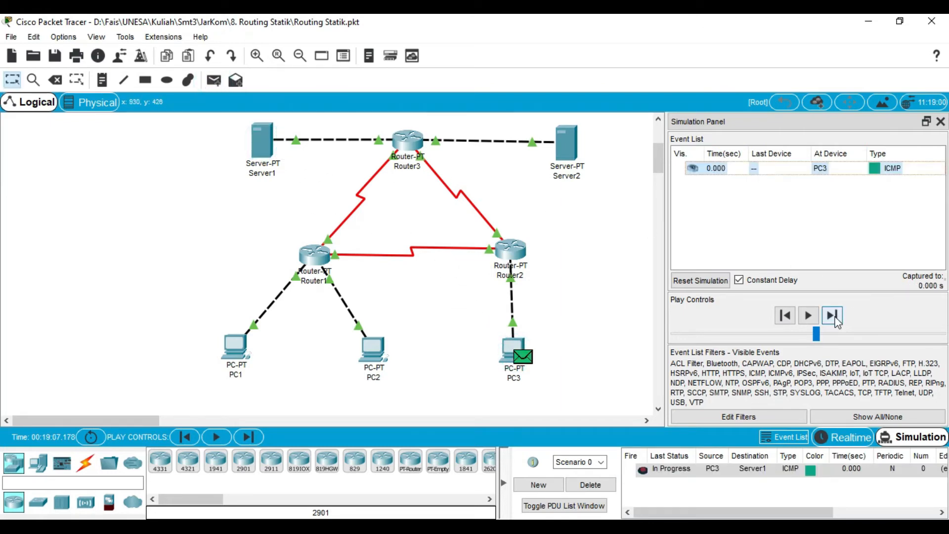
Step: Capture each hop of the PC3-to-Server1 PDU until Server1's reply arrives back at PC3
{"action": "left_click", "coordinate": [832, 315]}
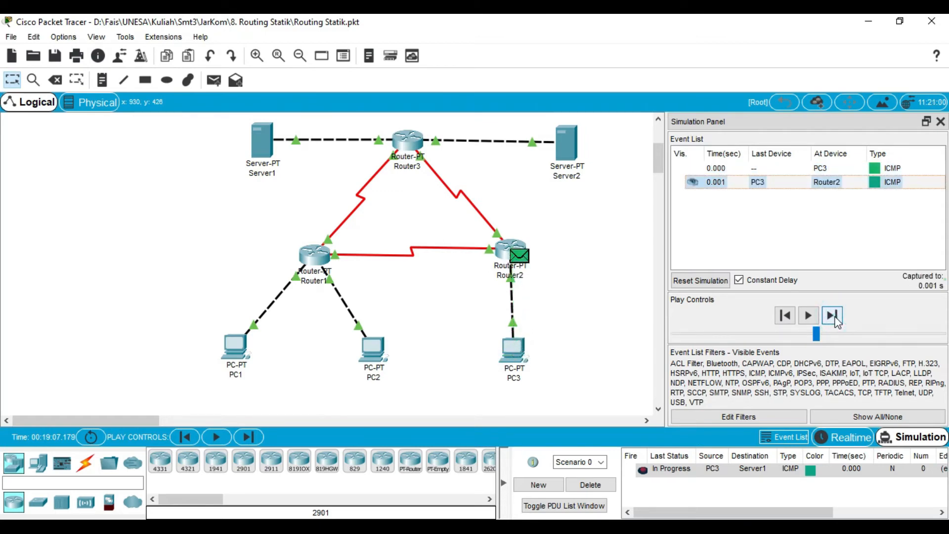
{"action": "left_click", "coordinate": [833, 315]}
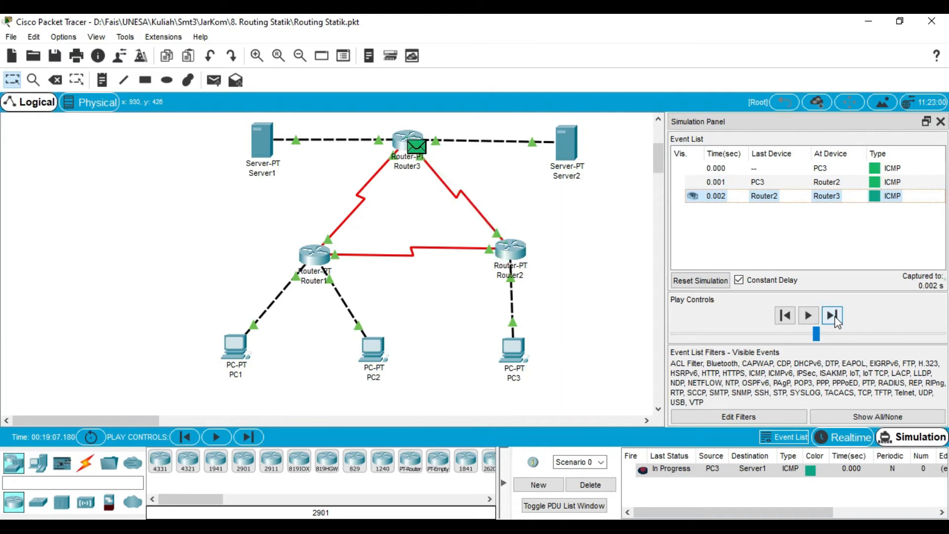
{"action": "left_click", "coordinate": [833, 315]}
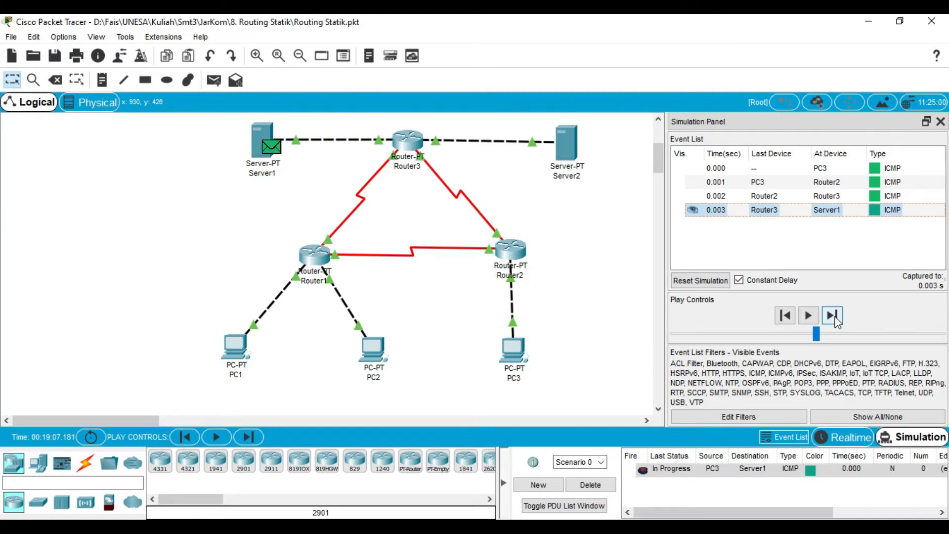
{"action": "left_click", "coordinate": [835, 317]}
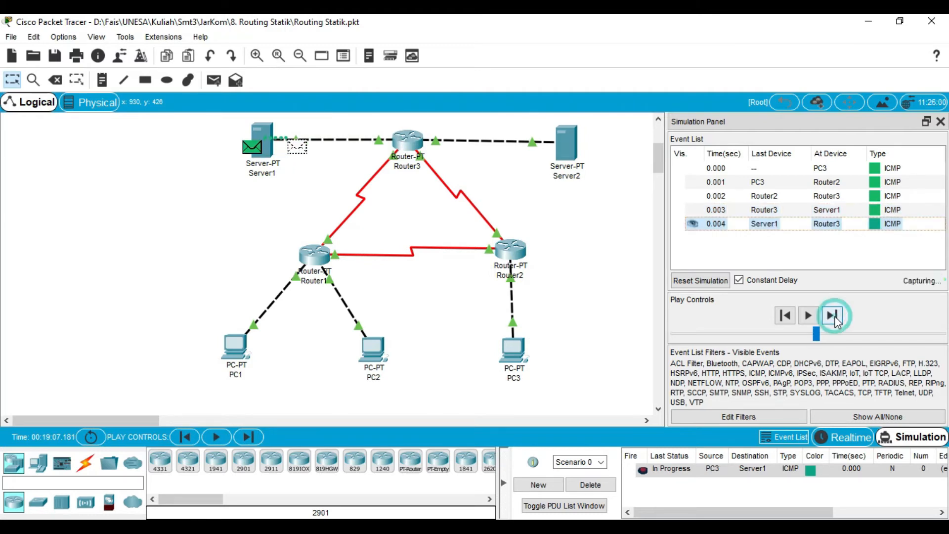
{"action": "left_click", "coordinate": [833, 315]}
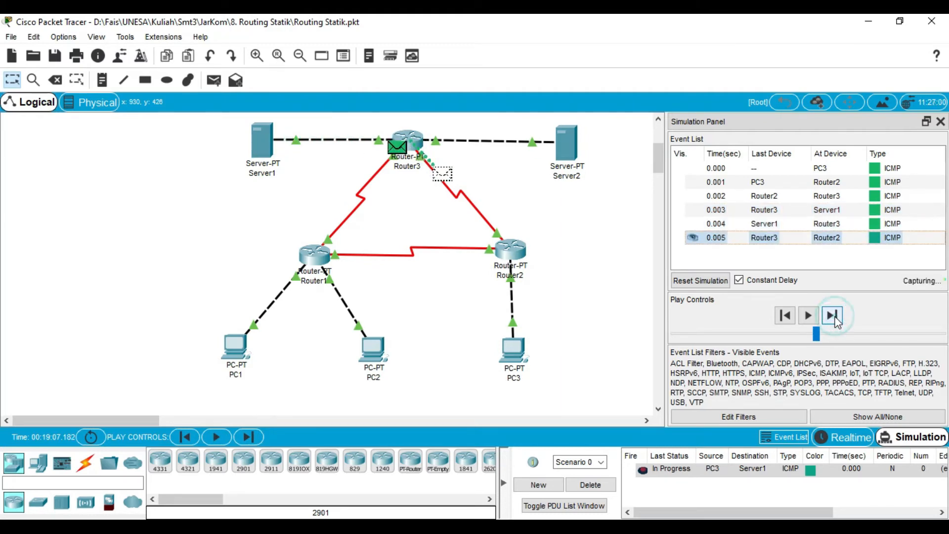
{"action": "left_click", "coordinate": [832, 316]}
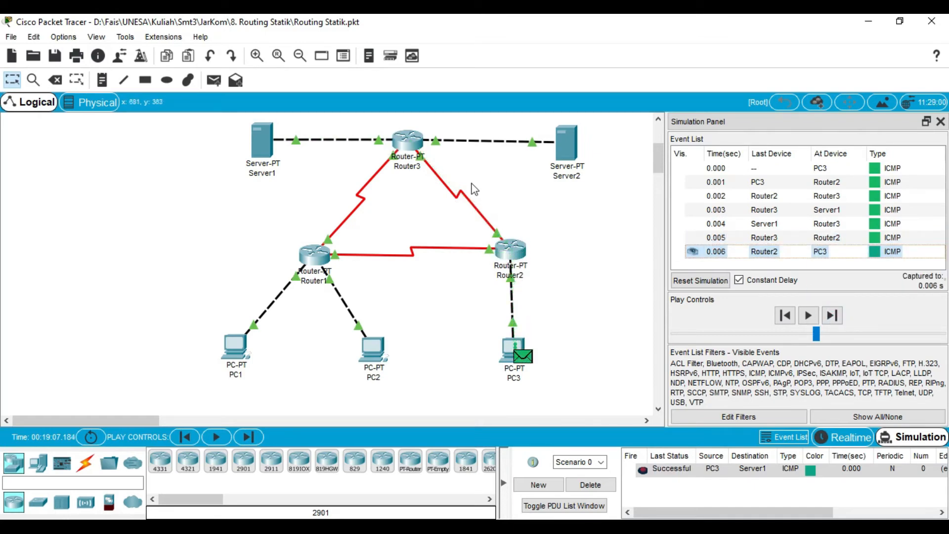
Step: Clear the Server1 test scenario and add a simple PDU from PC3 to Server2
{"action": "left_click", "coordinate": [591, 484]}
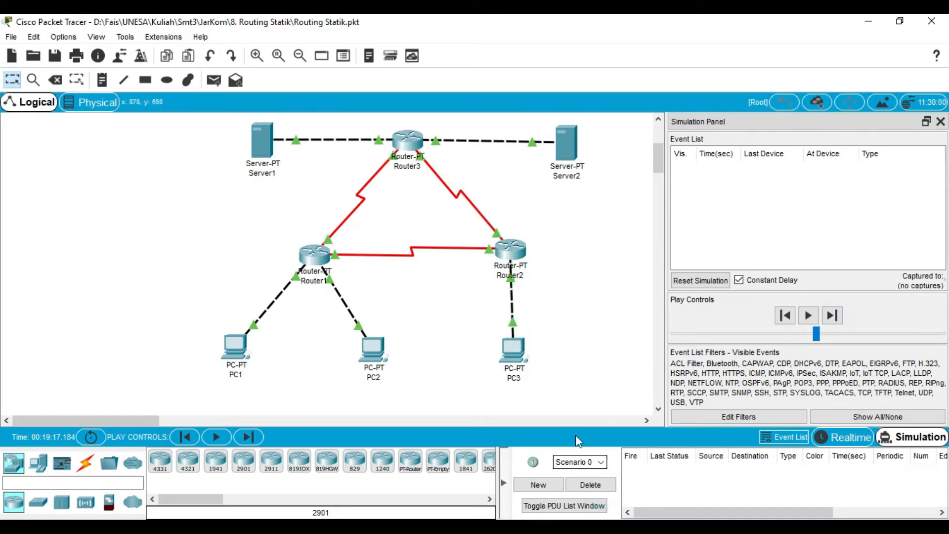
{"action": "left_click", "coordinate": [214, 80]}
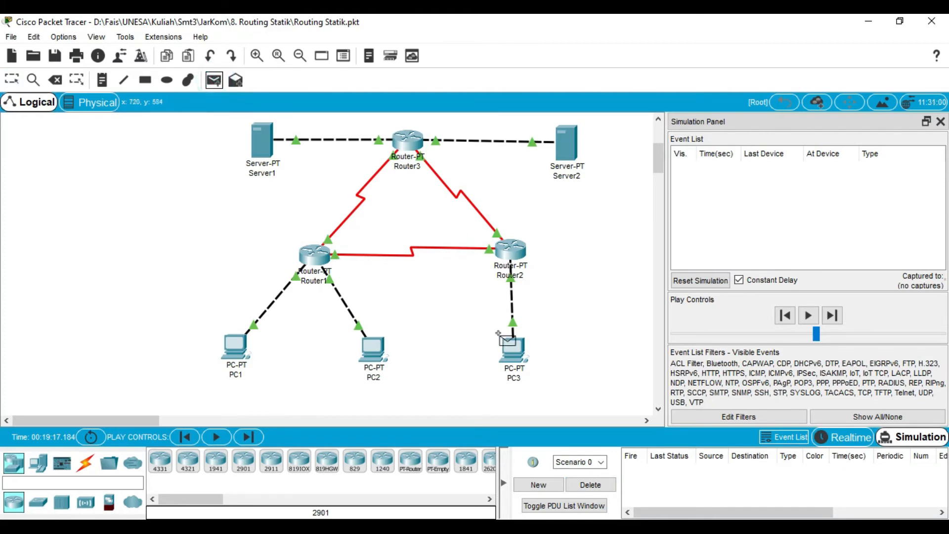
{"action": "left_click", "coordinate": [513, 348]}
{"action": "left_click", "coordinate": [573, 142]}
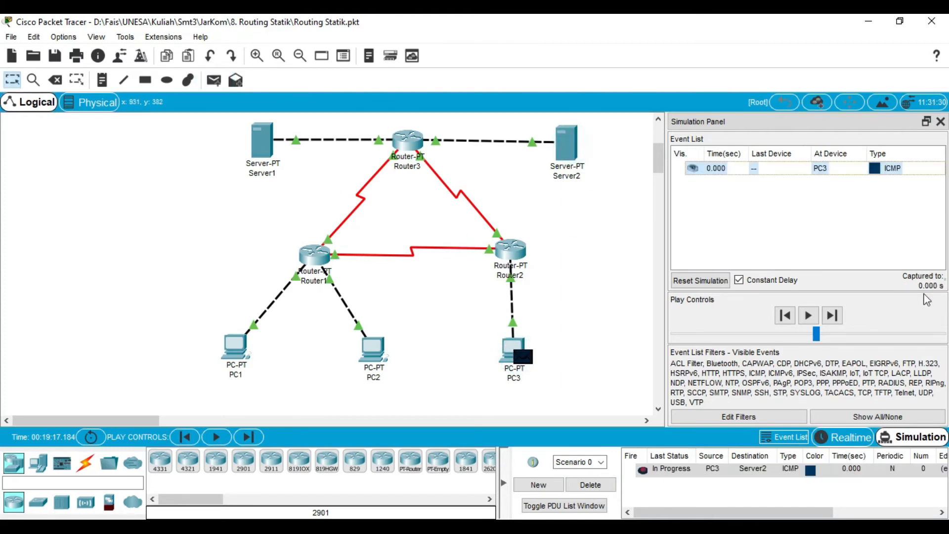
Step: Advance the simulation hop by hop through the PC3-to-Server2 exchange until the reply is back at PC3
{"action": "left_click", "coordinate": [832, 316]}
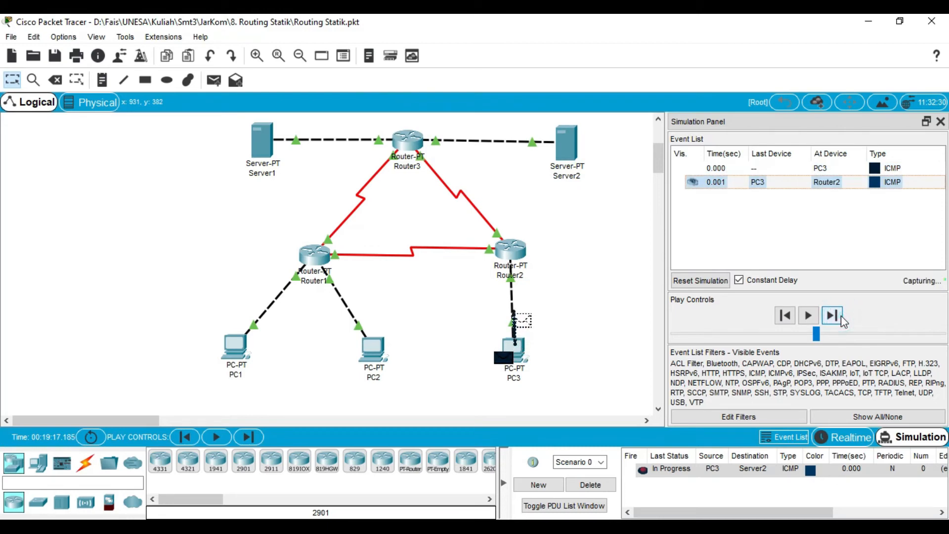
{"action": "left_click", "coordinate": [841, 316]}
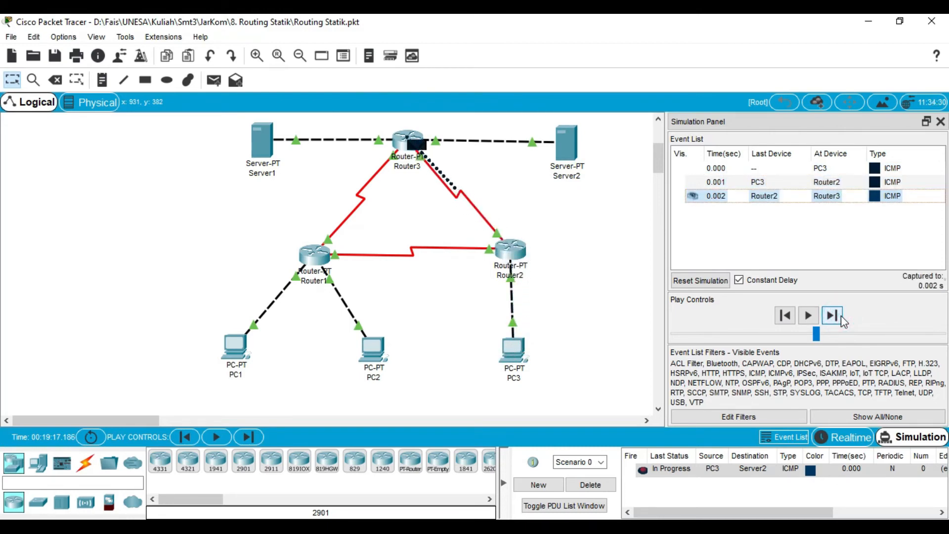
{"action": "left_click", "coordinate": [841, 315]}
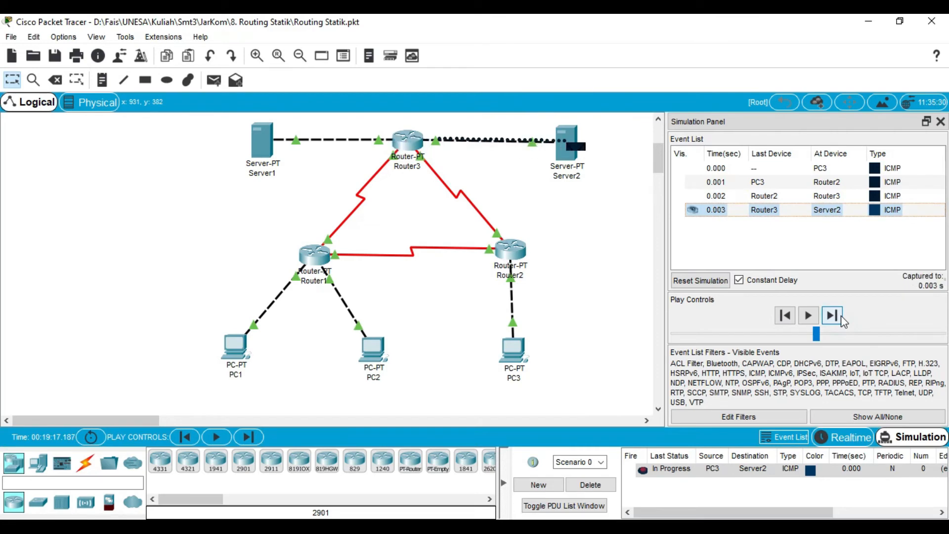
{"action": "left_click", "coordinate": [841, 315]}
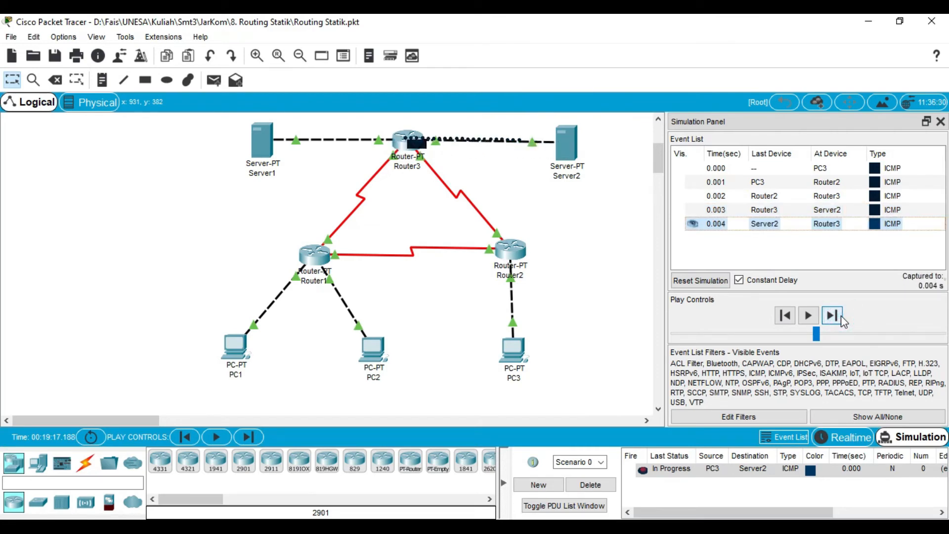
{"action": "left_click", "coordinate": [841, 315]}
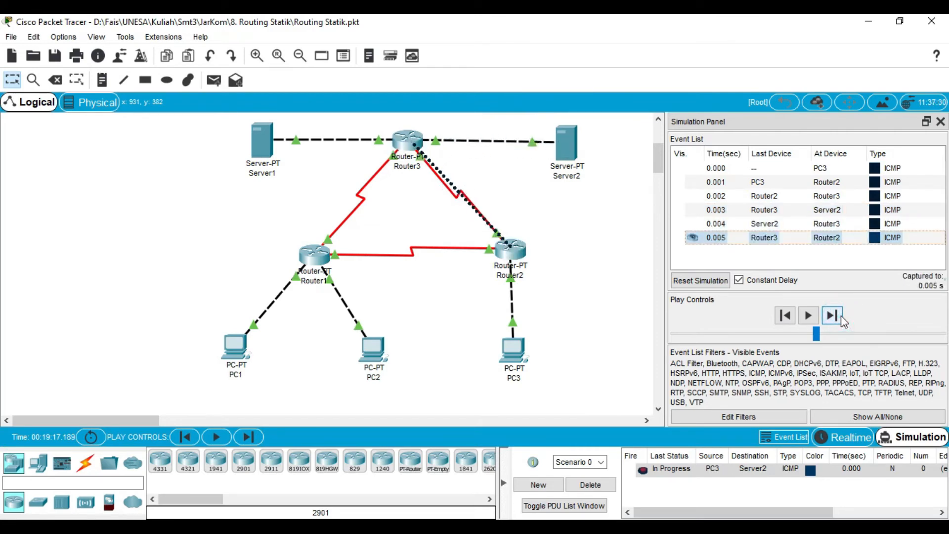
{"action": "left_click", "coordinate": [841, 316]}
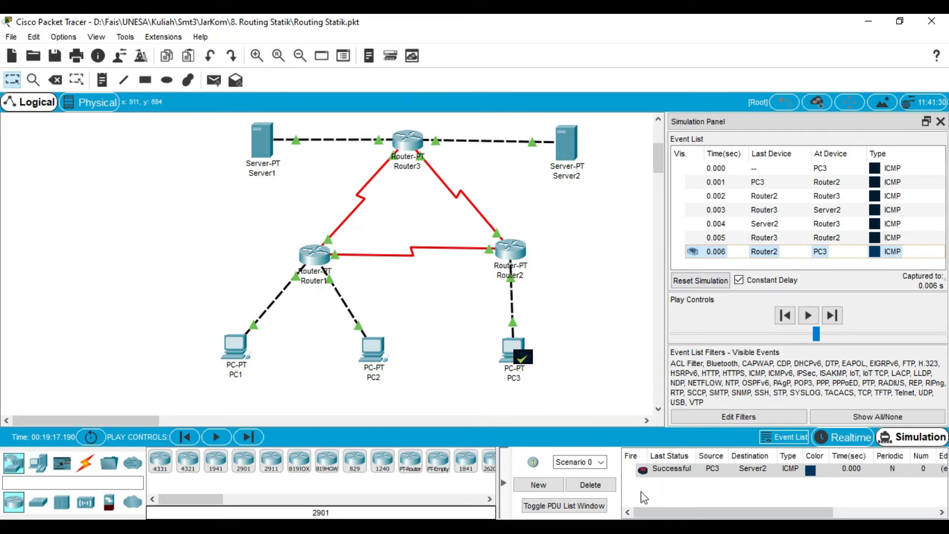
Step: Delete the PC3-to-Server2 test scenario and add a simple PDU from Server1 to Server2
{"action": "left_click", "coordinate": [590, 485]}
{"action": "left_click", "coordinate": [214, 80]}
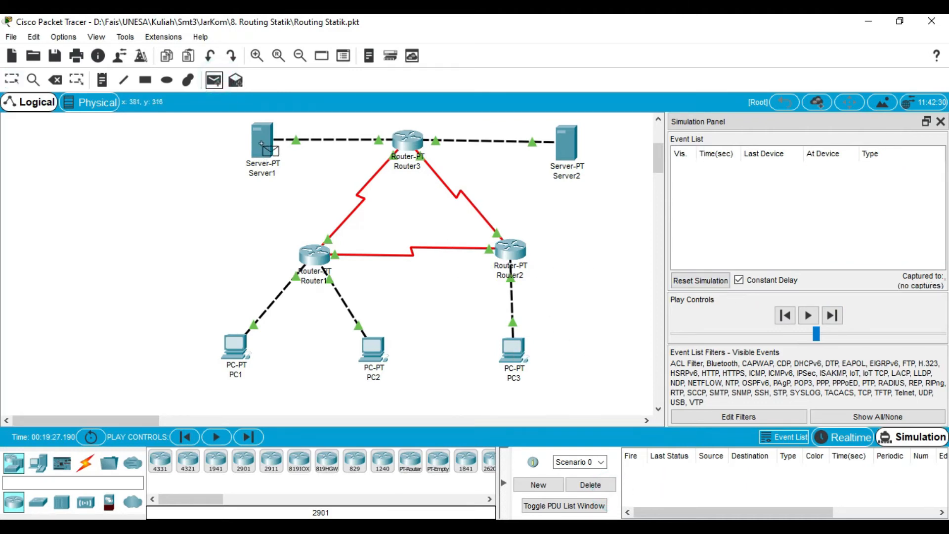
{"action": "left_click", "coordinate": [265, 143]}
{"action": "left_click", "coordinate": [565, 139]}
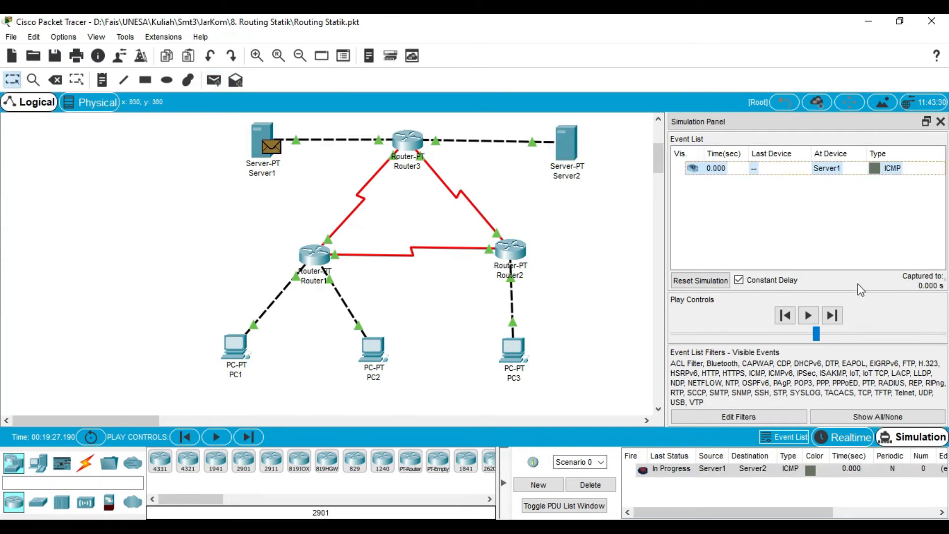
Step: Step the Server1-to-Server2 PDU through Router3 and back until the reply reaches Server1
{"action": "left_click", "coordinate": [833, 316]}
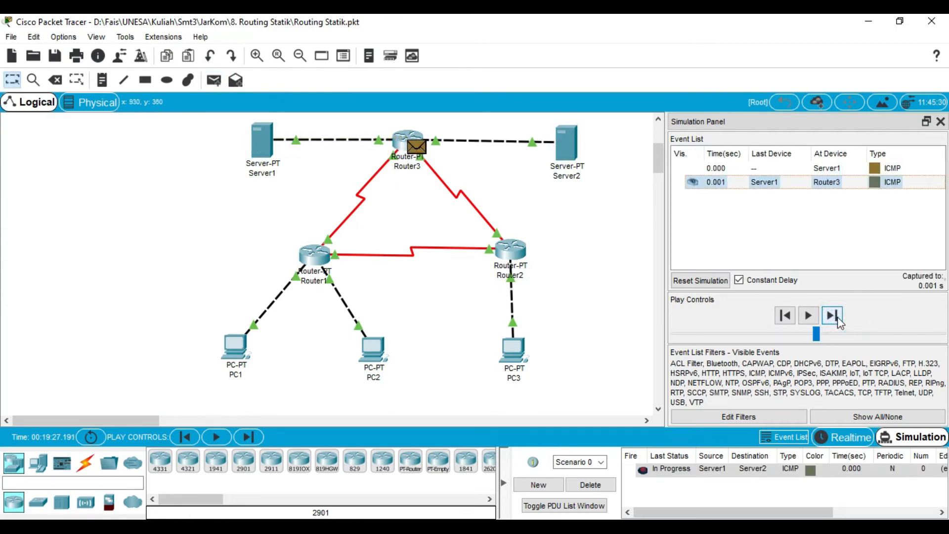
{"action": "left_click", "coordinate": [839, 320]}
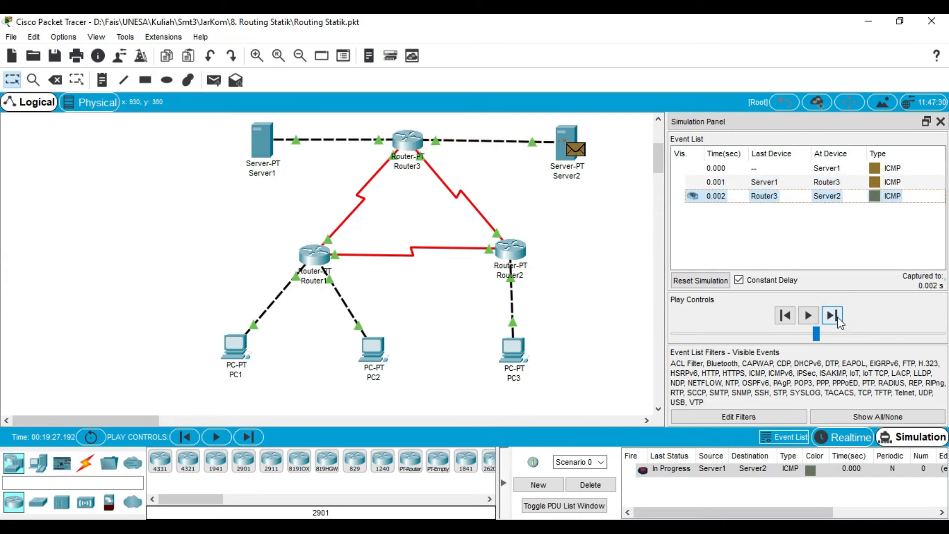
{"action": "left_click", "coordinate": [839, 320]}
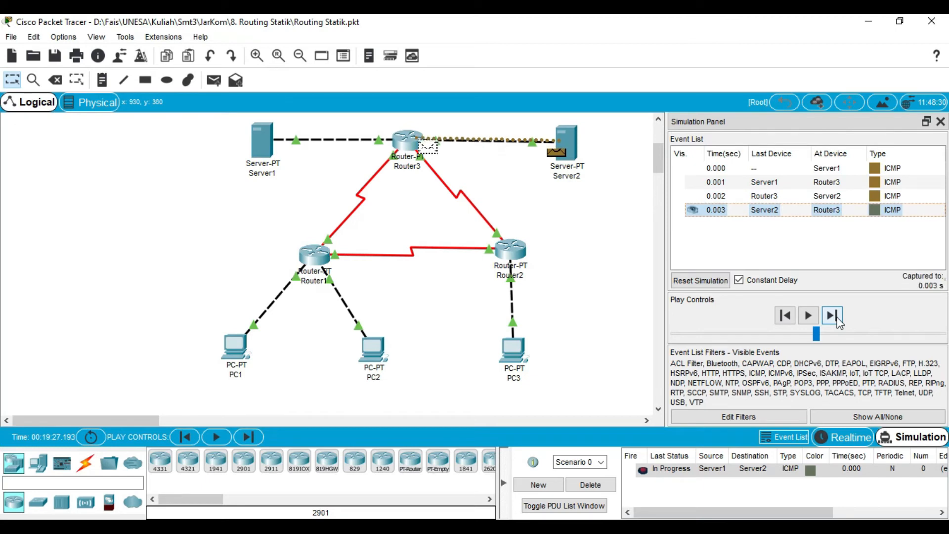
{"action": "left_click", "coordinate": [839, 320]}
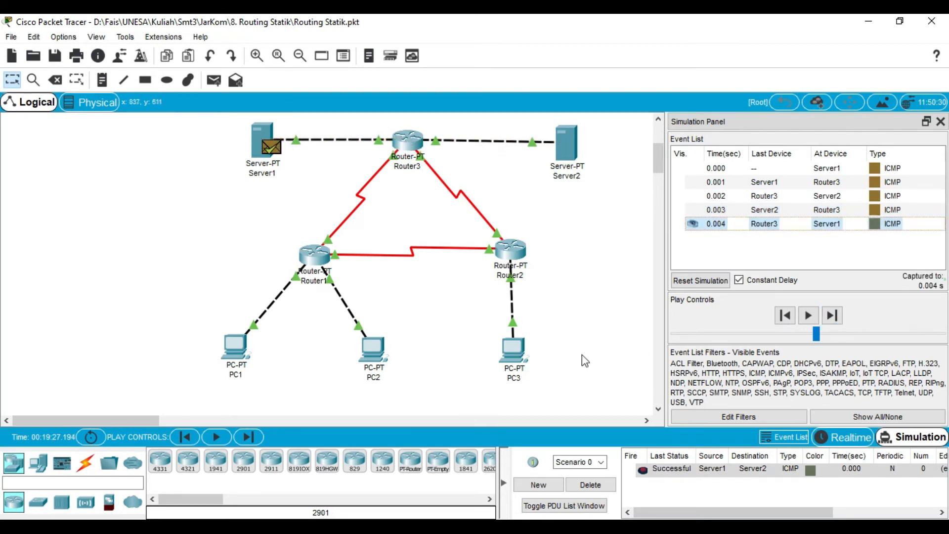
Step: Clear the server-to-server test scenario and add a simple PDU from Server1 to PC1
{"action": "left_click", "coordinate": [590, 485]}
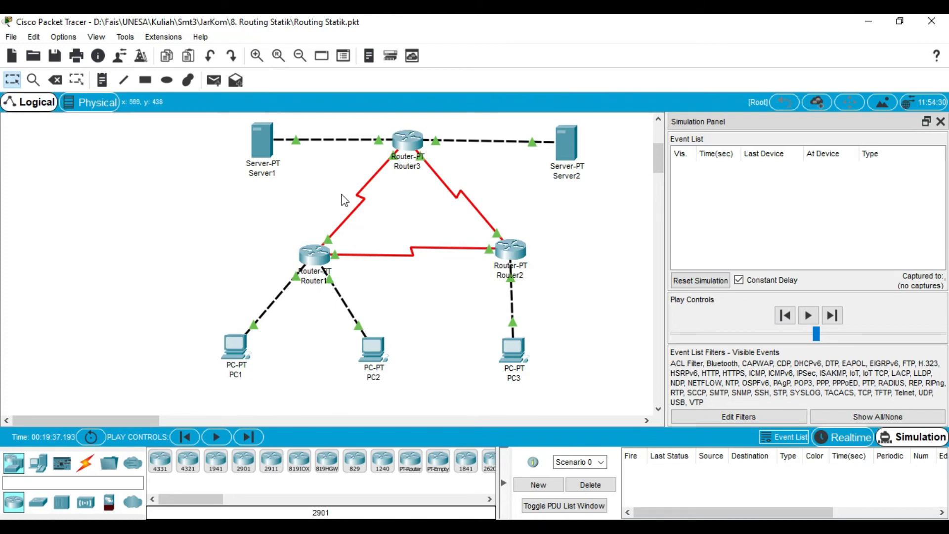
{"action": "left_click", "coordinate": [217, 82]}
{"action": "left_click", "coordinate": [262, 143]}
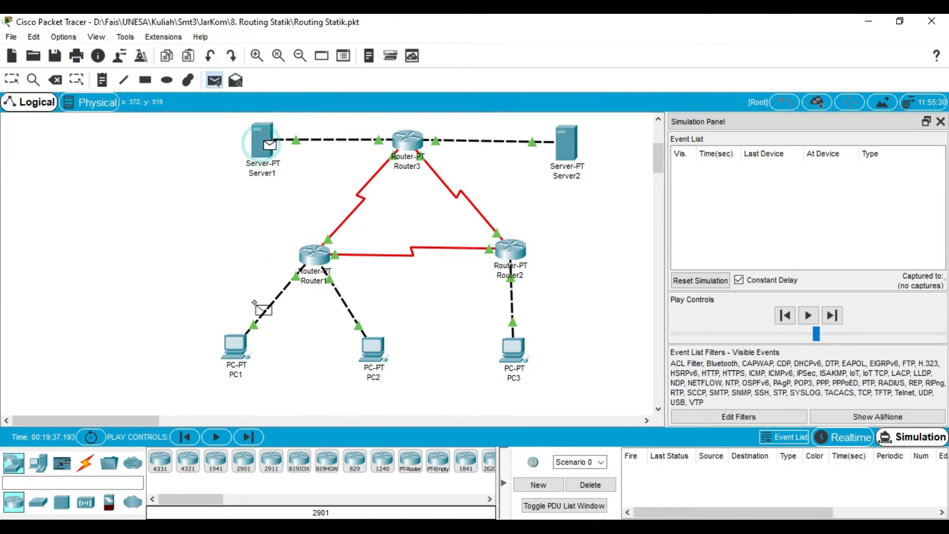
{"action": "left_click", "coordinate": [235, 349]}
Step: Step the Server1-to-PC1 PDU through Router3 and Router1 and back until the reply reaches Server1
{"action": "left_click", "coordinate": [839, 315]}
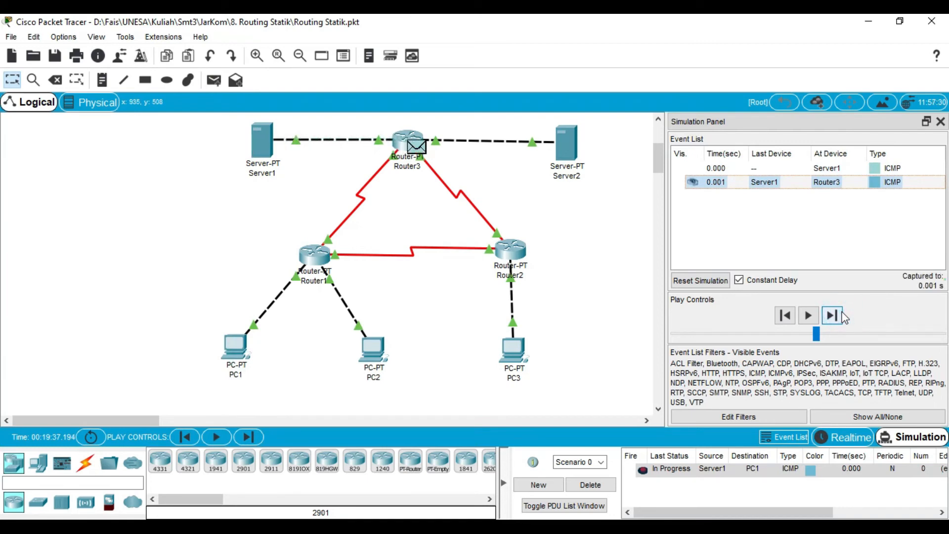
{"action": "left_click", "coordinate": [833, 315]}
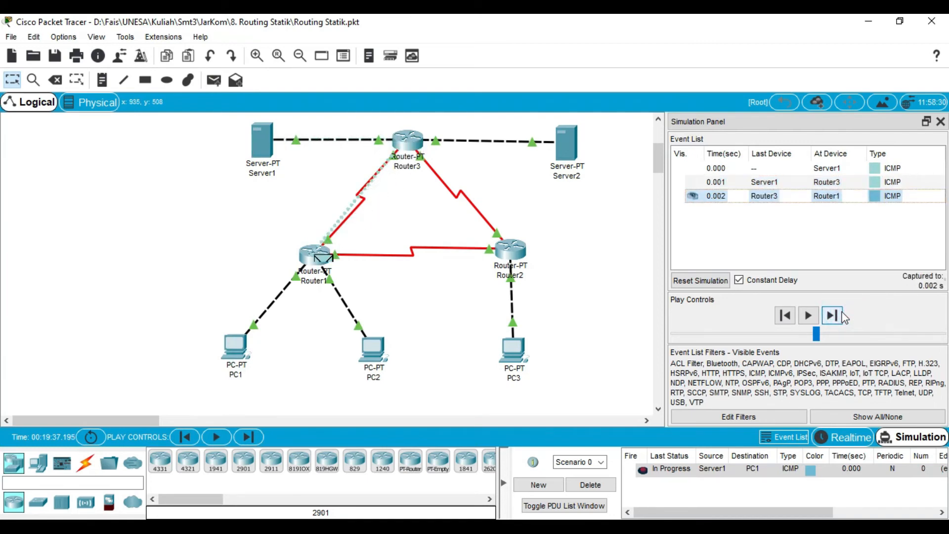
{"action": "left_click", "coordinate": [834, 314]}
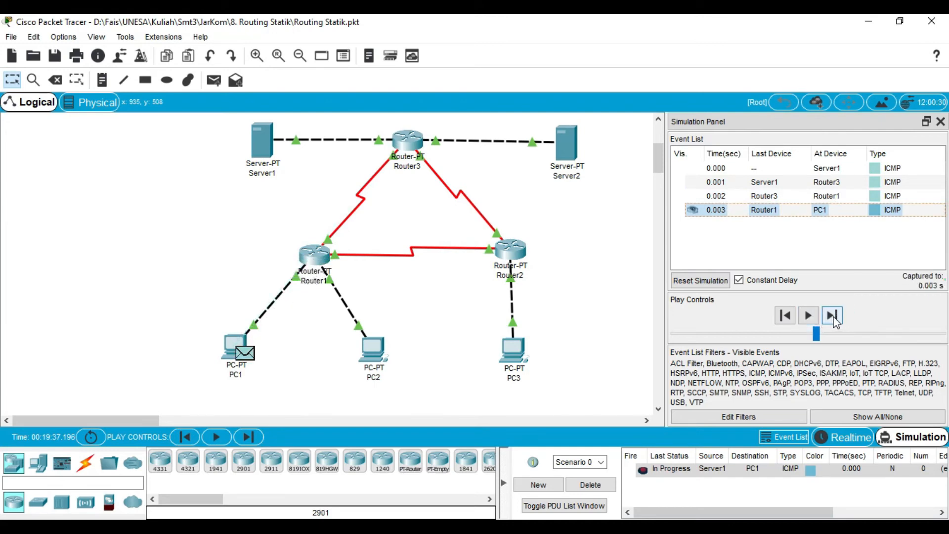
{"action": "left_click", "coordinate": [833, 317]}
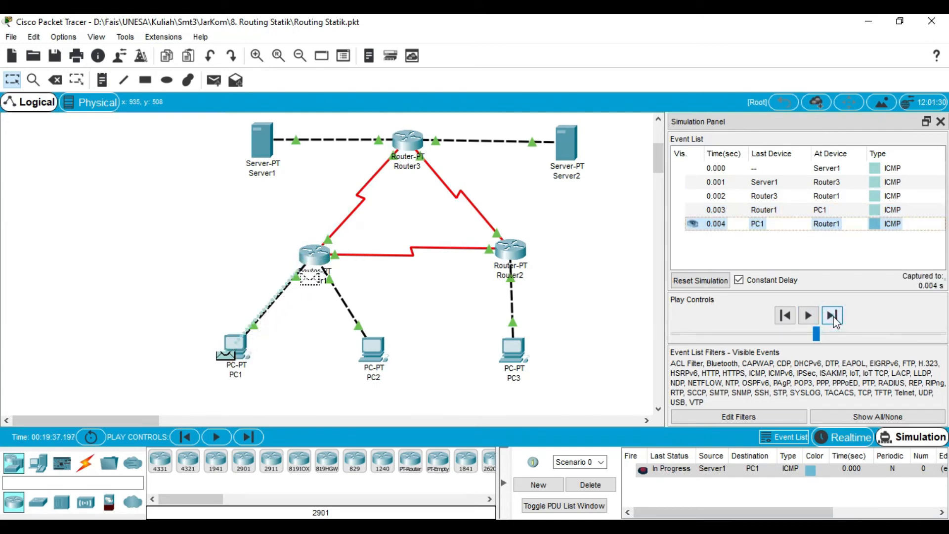
{"action": "left_click", "coordinate": [833, 318]}
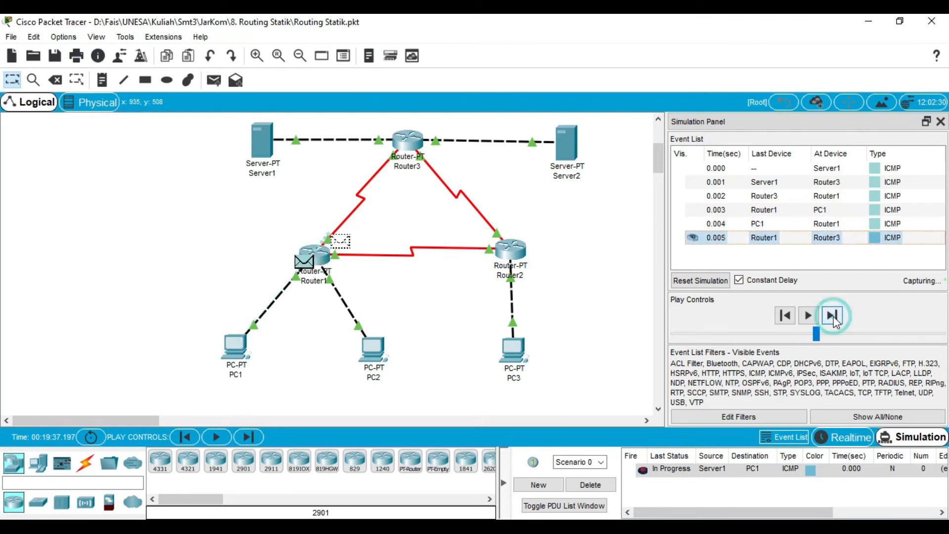
{"action": "left_click", "coordinate": [834, 316]}
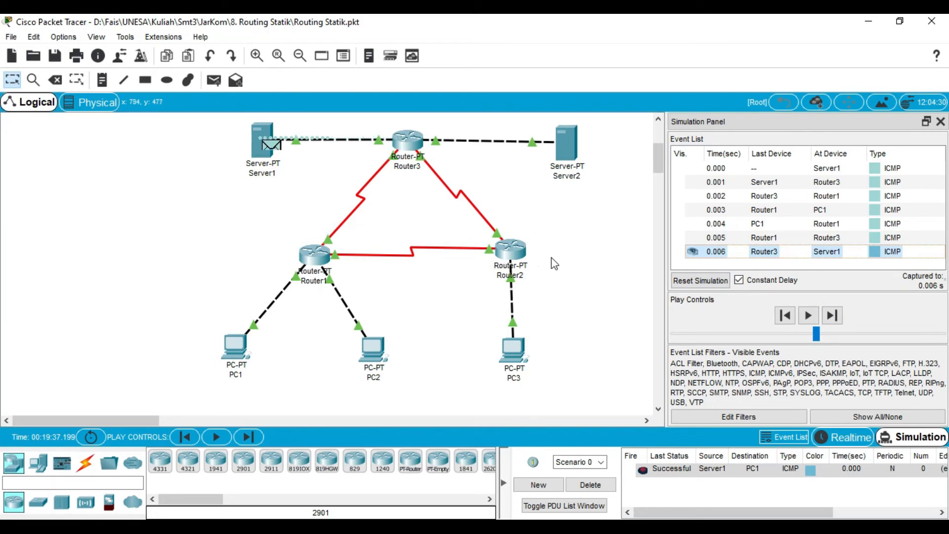
Step: Delete the Server1-to-PC1 test scenario and add a simple PDU from Server1 to PC2
{"action": "left_click", "coordinate": [590, 484]}
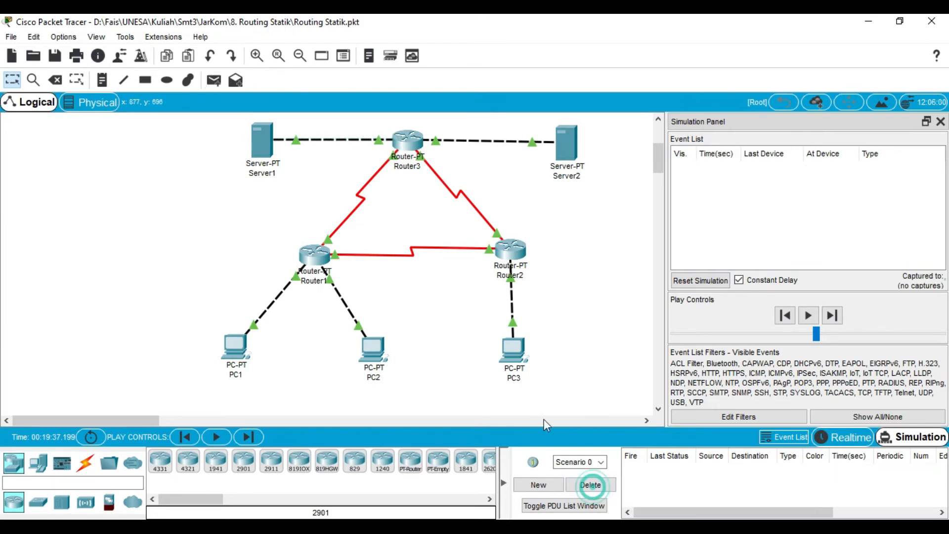
{"action": "left_click", "coordinate": [218, 85]}
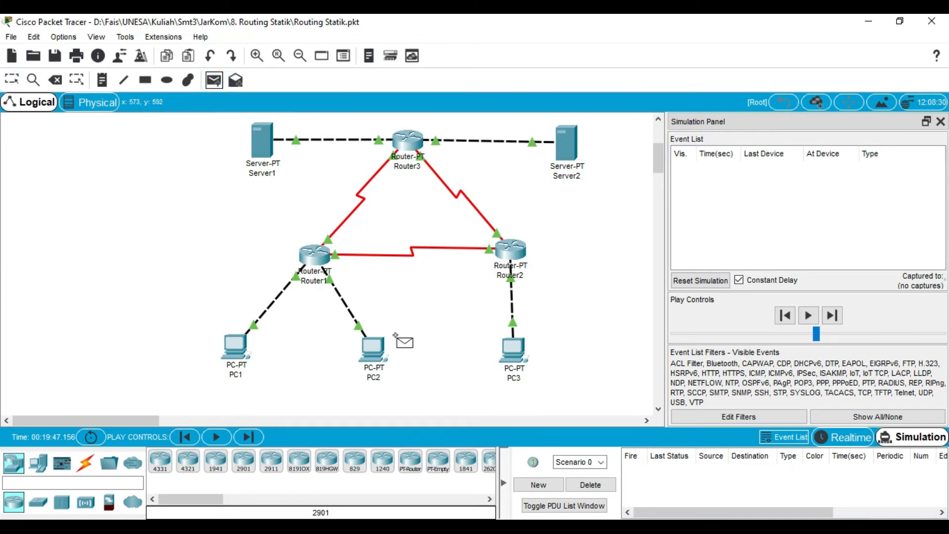
{"action": "left_click", "coordinate": [260, 143]}
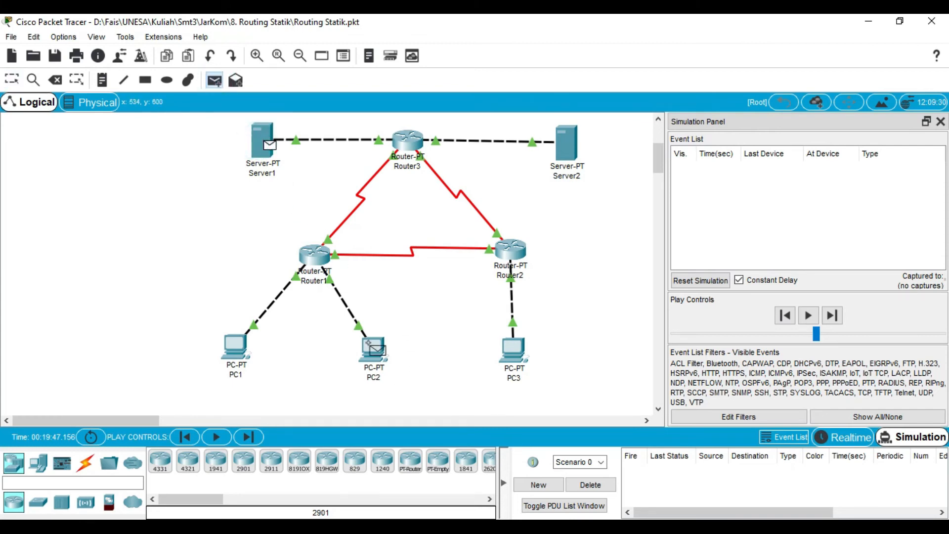
{"action": "left_click", "coordinate": [376, 349]}
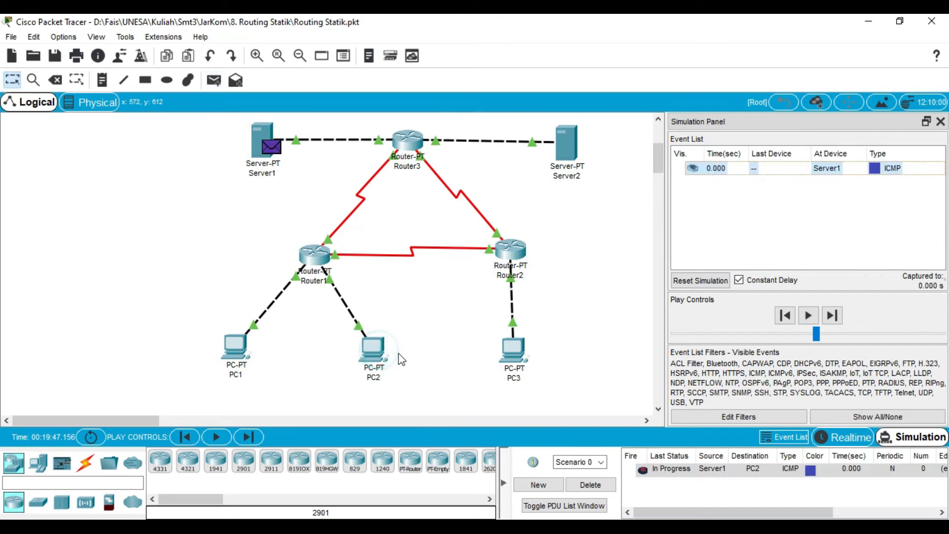
Step: Play the Server1-to-PC2 simulation through the full exchange and step back to the event where the reply reaches Server1
{"action": "left_click", "coordinate": [808, 316]}
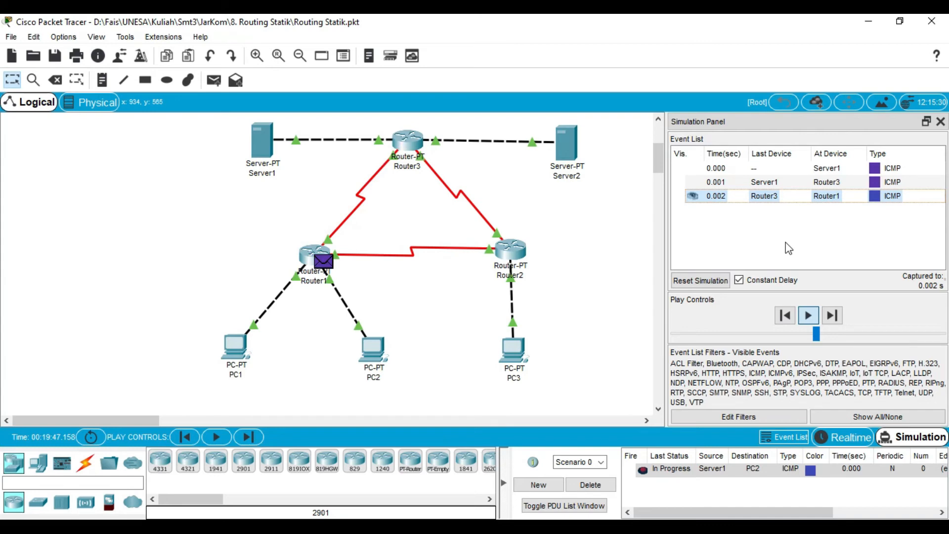
{"action": "left_click", "coordinate": [810, 315]}
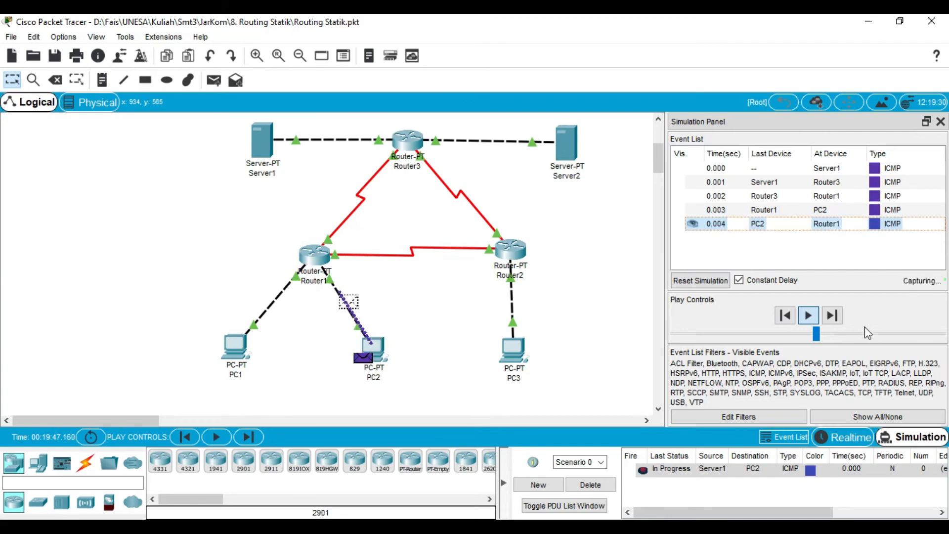
{"action": "left_click", "coordinate": [833, 316]}
{"action": "left_click", "coordinate": [836, 319]}
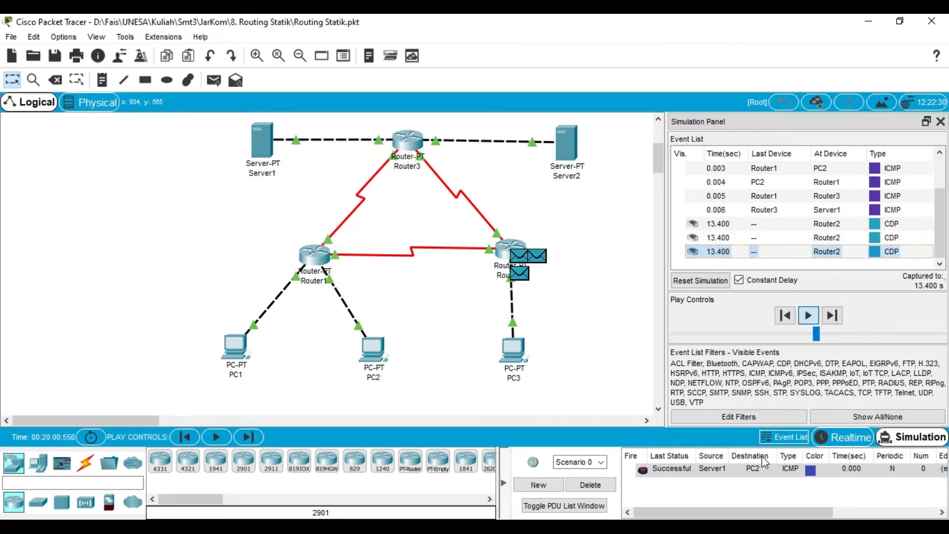
{"action": "left_click", "coordinate": [785, 315]}
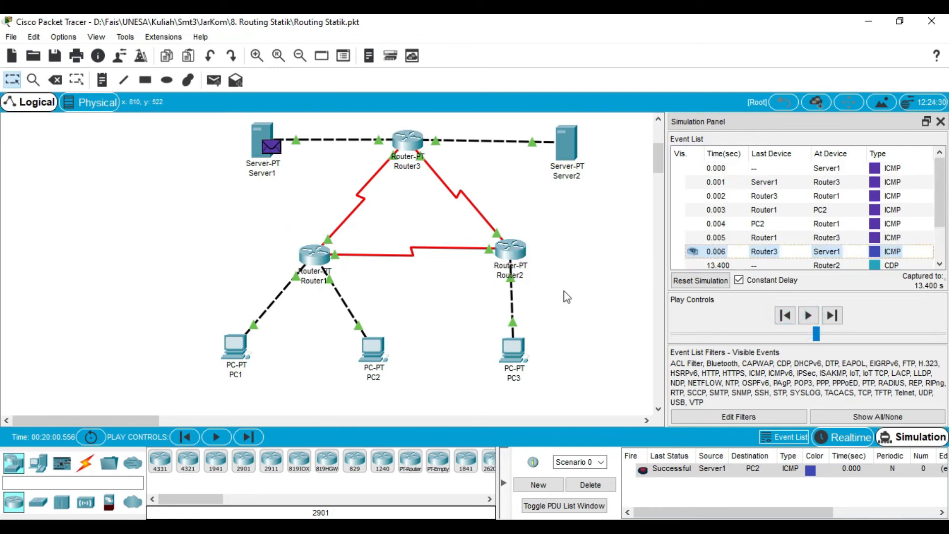
Step: Delete the Server1-to-PC2 test scenario and add a simple PDU from Server1 to PC3
{"action": "left_click", "coordinate": [603, 485]}
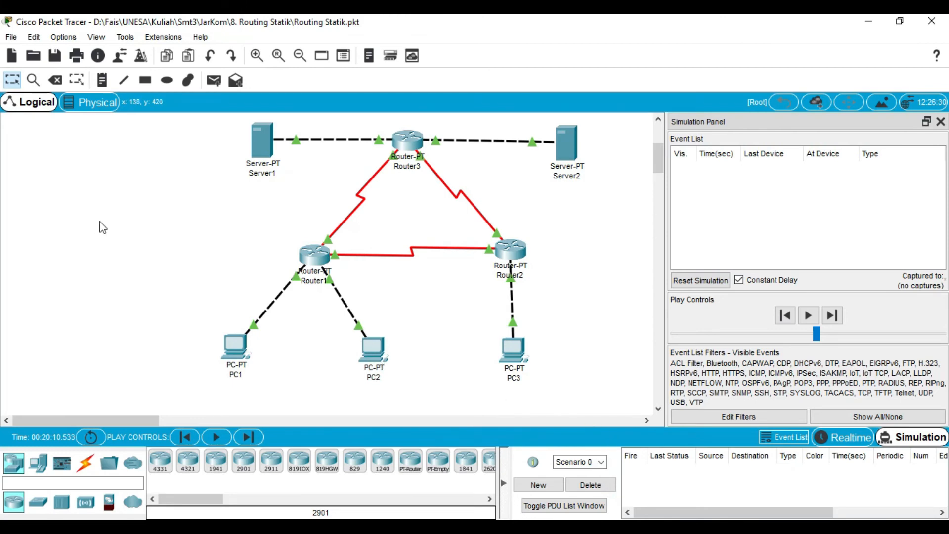
{"action": "left_click", "coordinate": [214, 80]}
{"action": "left_click", "coordinate": [247, 142]}
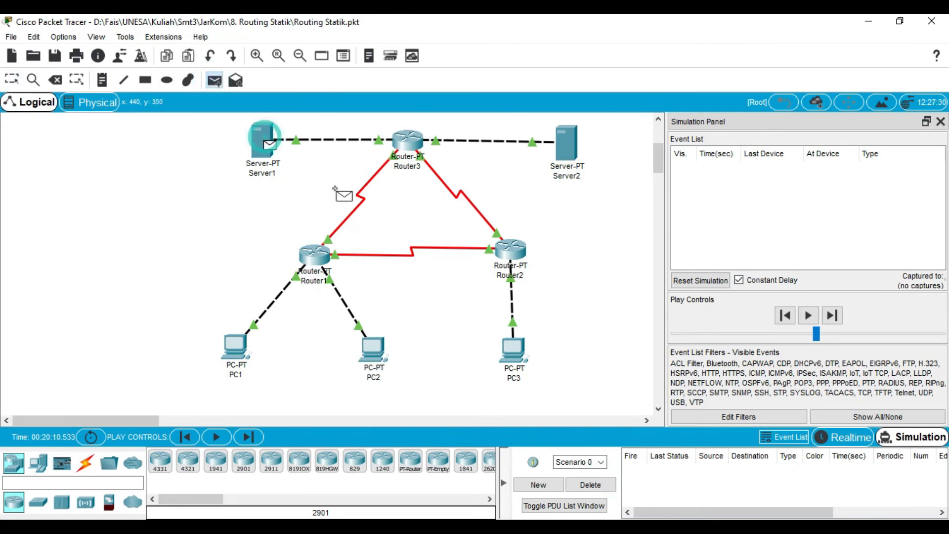
{"action": "left_click", "coordinate": [526, 355]}
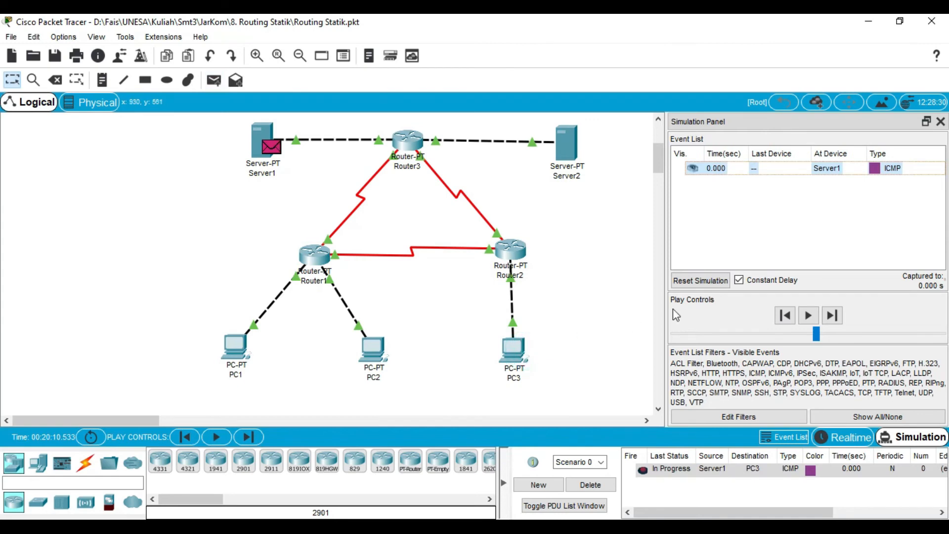
Step: Step the Server1-to-PC3 PDU through Router3 and Router2 and back until the reply reaches Server1
{"action": "left_click", "coordinate": [832, 315]}
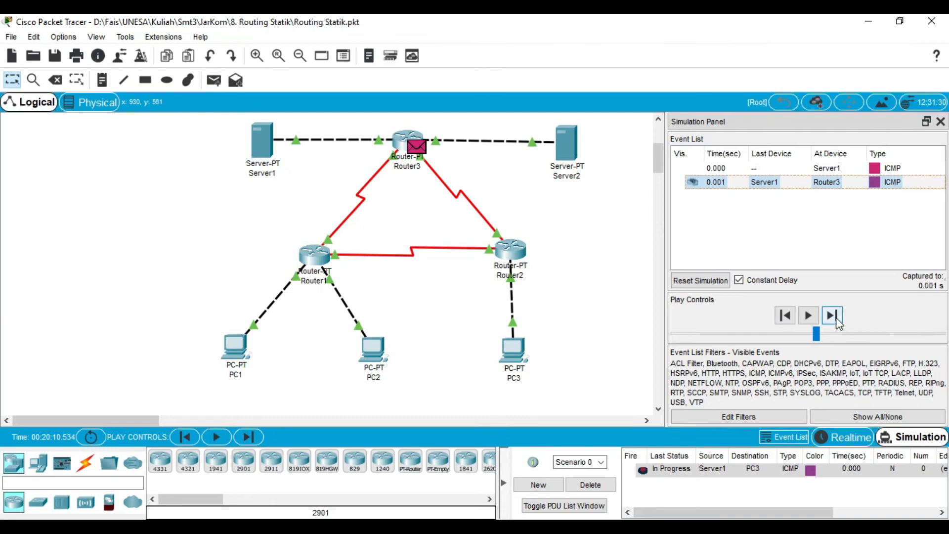
{"action": "left_click", "coordinate": [835, 319]}
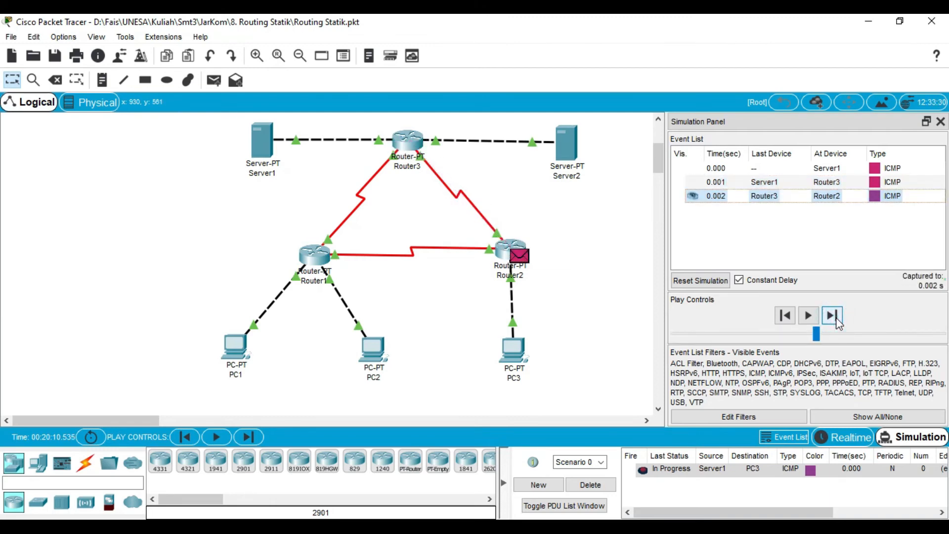
{"action": "left_click", "coordinate": [838, 320]}
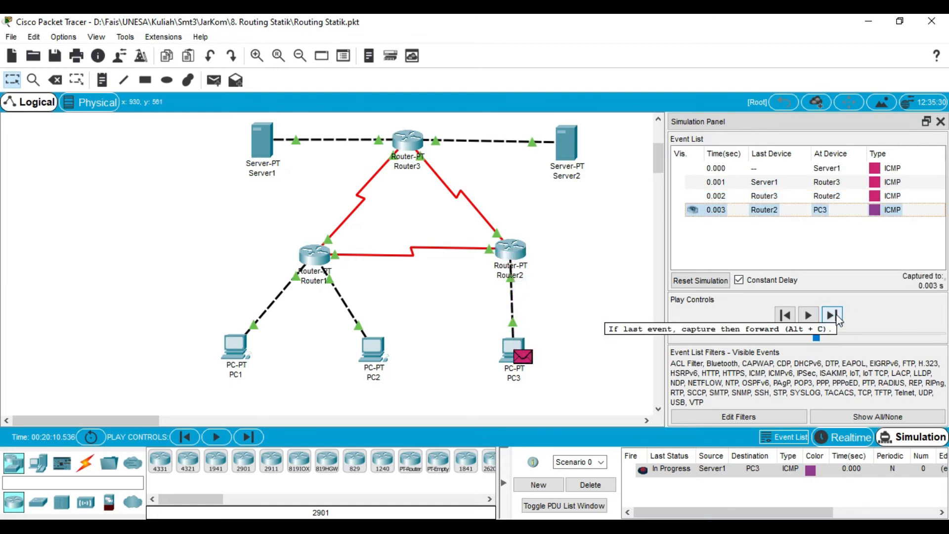
{"action": "left_click", "coordinate": [837, 319]}
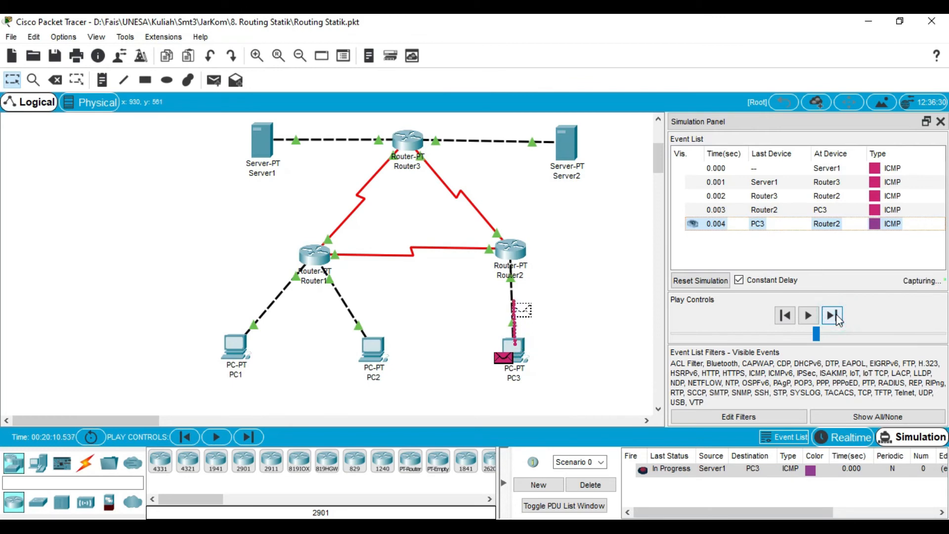
{"action": "left_click", "coordinate": [837, 319]}
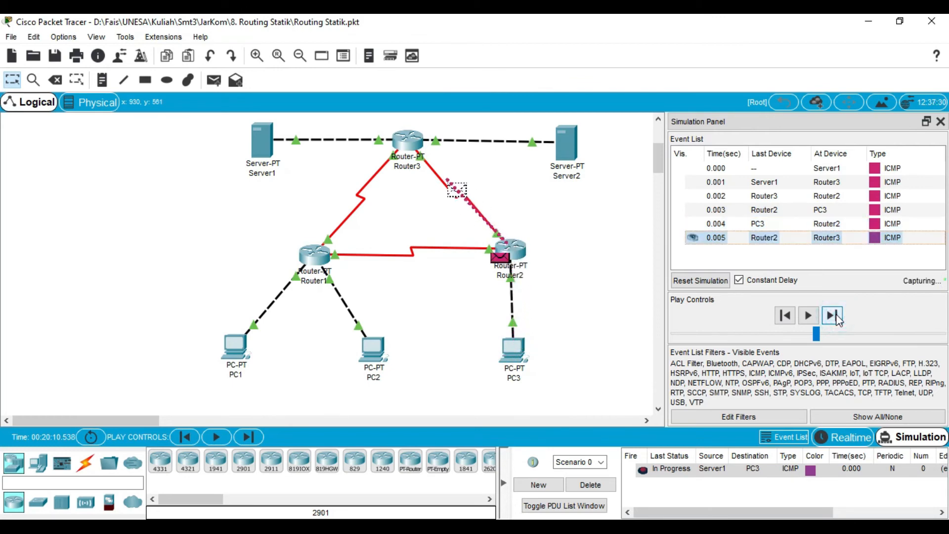
{"action": "left_click", "coordinate": [838, 318]}
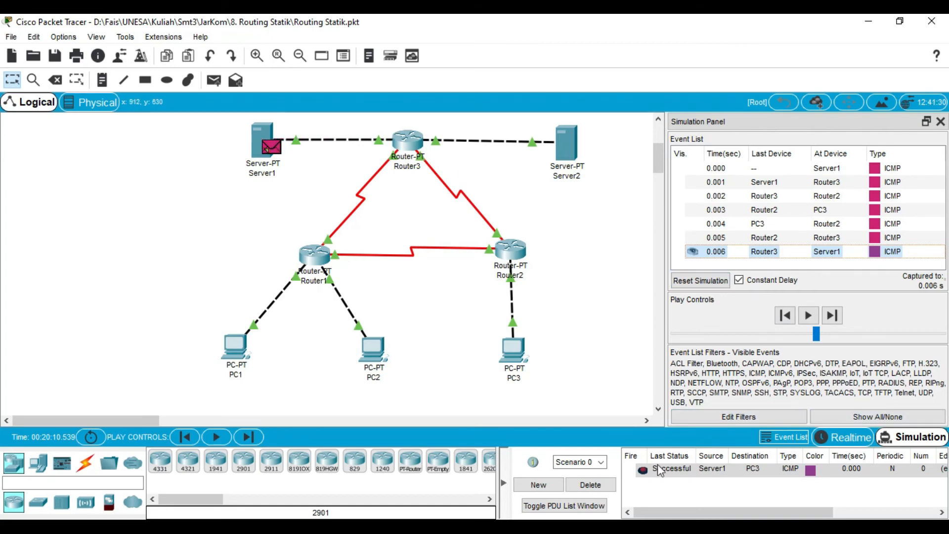
Step: Delete the Server1-to-PC3 test scenario and switch back to Realtime mode
{"action": "left_click", "coordinate": [606, 491]}
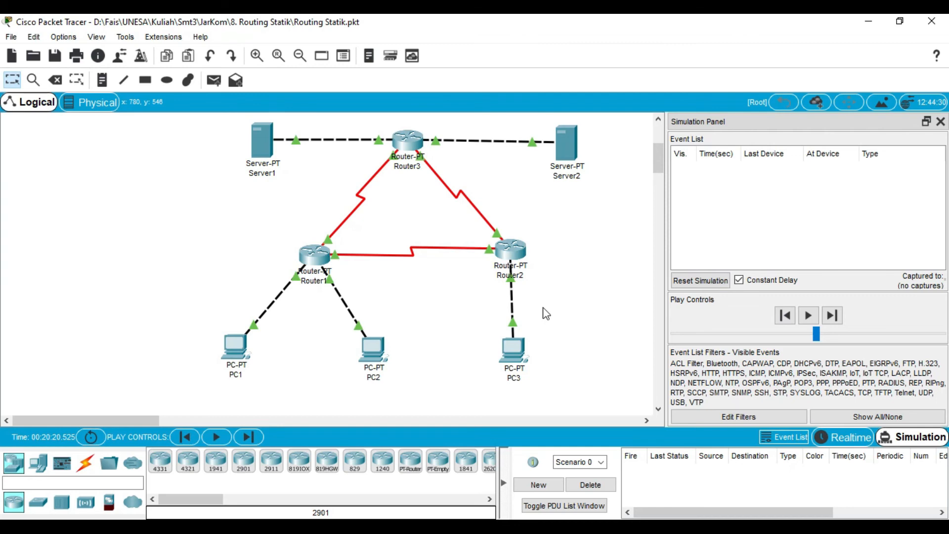
{"action": "left_click", "coordinate": [845, 437]}
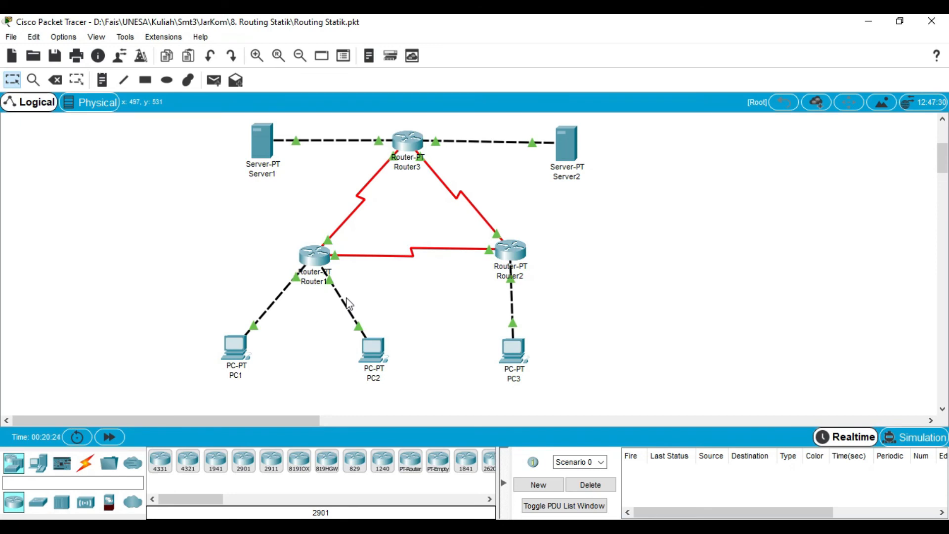
Step: Run tracert 192.168.1.65 from the Command Prompt on PC1
{"action": "left_click", "coordinate": [235, 355]}
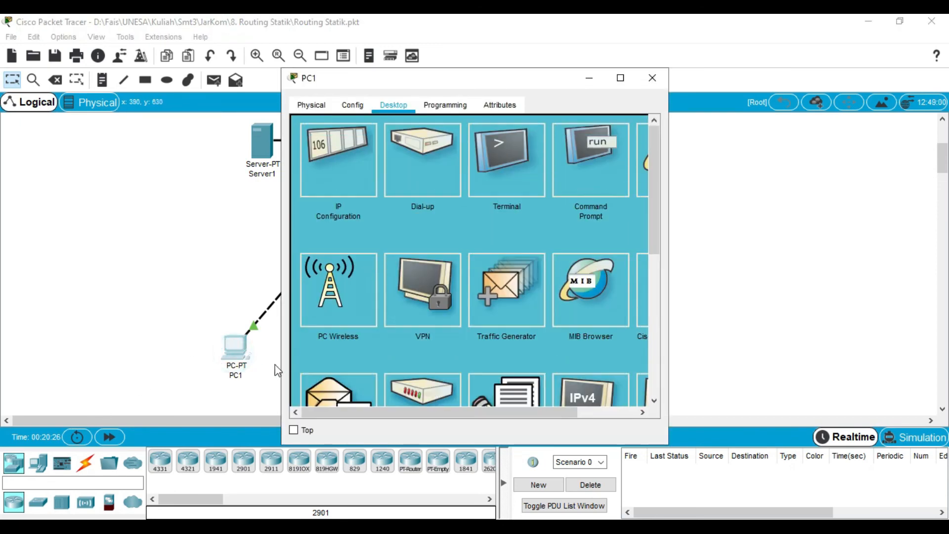
{"action": "left_click", "coordinate": [608, 164]}
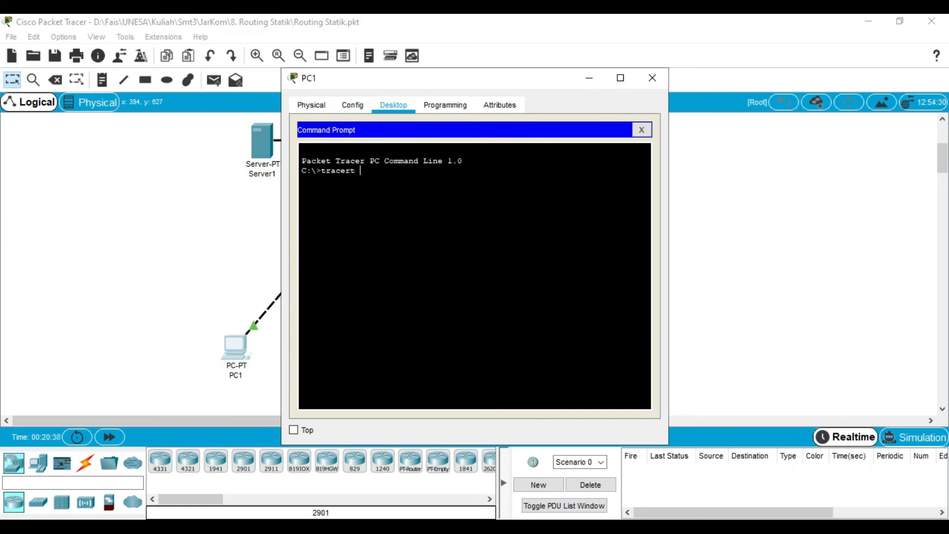
{"action": "type", "text": "192.168.1.65"}
{"action": "key", "text": "Return"}
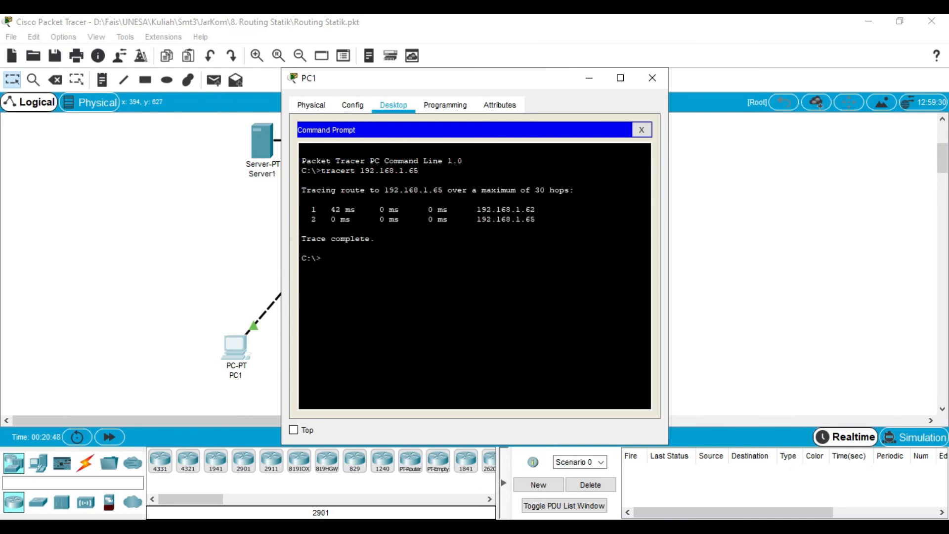
Step: Move PC1's window clear of the topology and examine the hops listed in the 192.168.1.65 trace
{"action": "left_click_drag", "start_coordinate": [540, 219], "coordinate": [303, 210]}
{"action": "left_click_drag", "start_coordinate": [455, 80], "coordinate": [678, 55]}
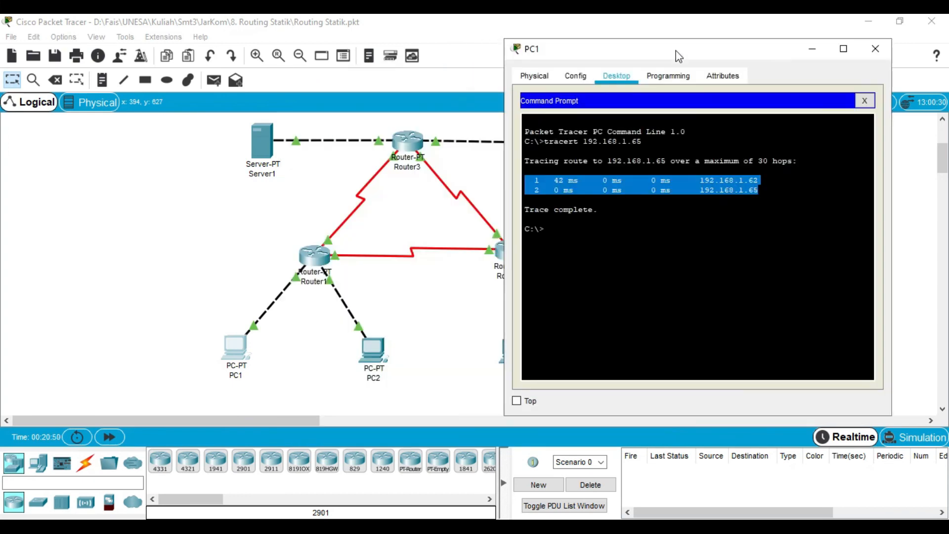
{"action": "left_click", "coordinate": [573, 190]}
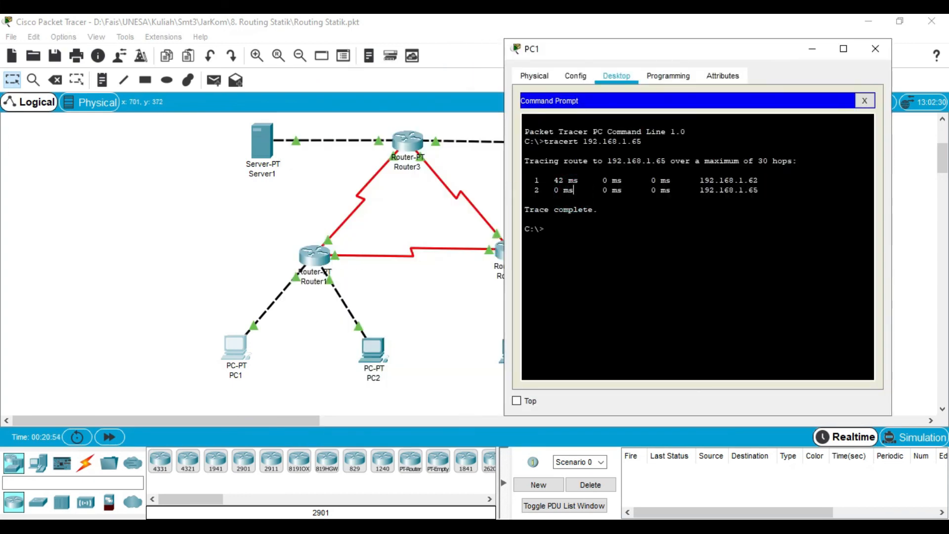
{"action": "left_click_drag", "start_coordinate": [538, 180], "coordinate": [744, 190]}
{"action": "left_click", "coordinate": [785, 185]}
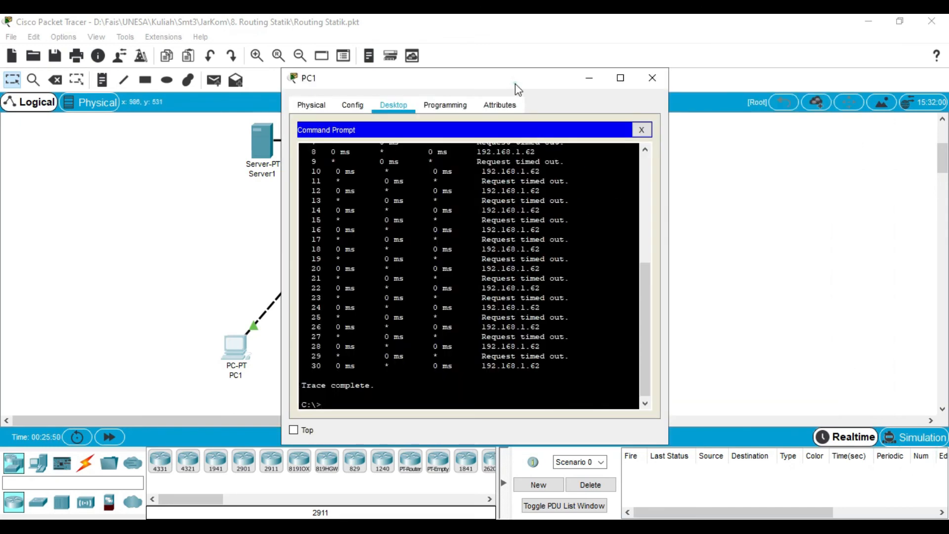
Step: Move PC1's window beside the topology, run tracert 192.168.1.253 and examine the listed hops
{"action": "left_click_drag", "start_coordinate": [515, 84], "coordinate": [699, 85]}
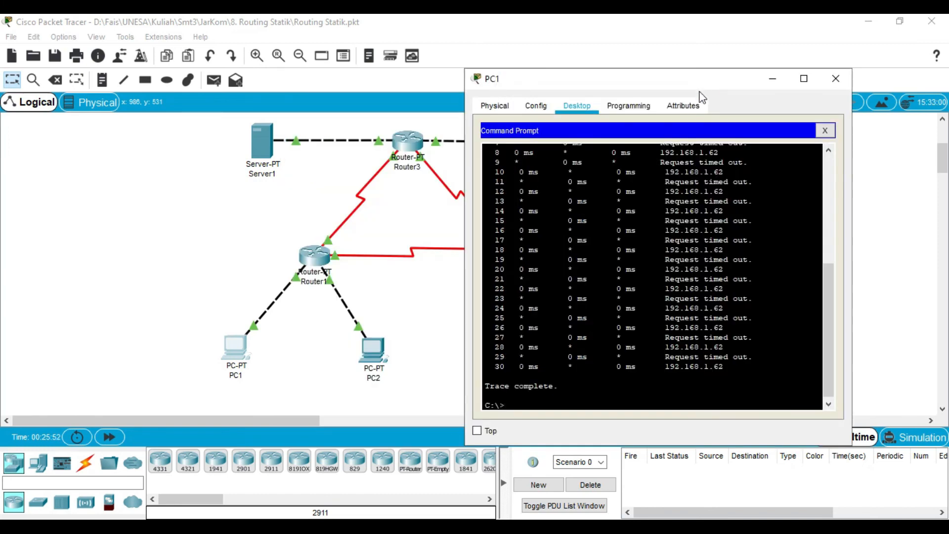
{"action": "type", "text": "tracert 192.168.1.253"}
{"action": "key", "text": "Return"}
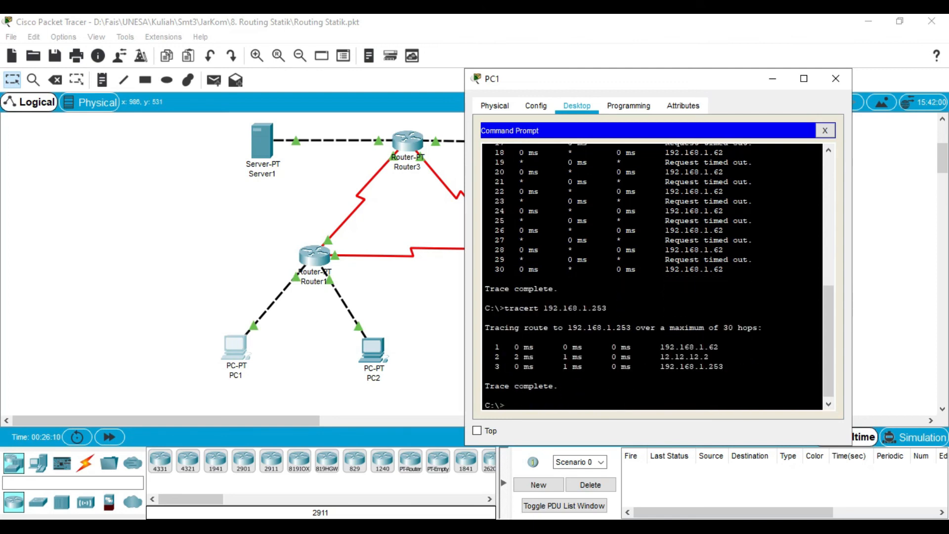
{"action": "left_click_drag", "start_coordinate": [746, 366], "coordinate": [484, 346]}
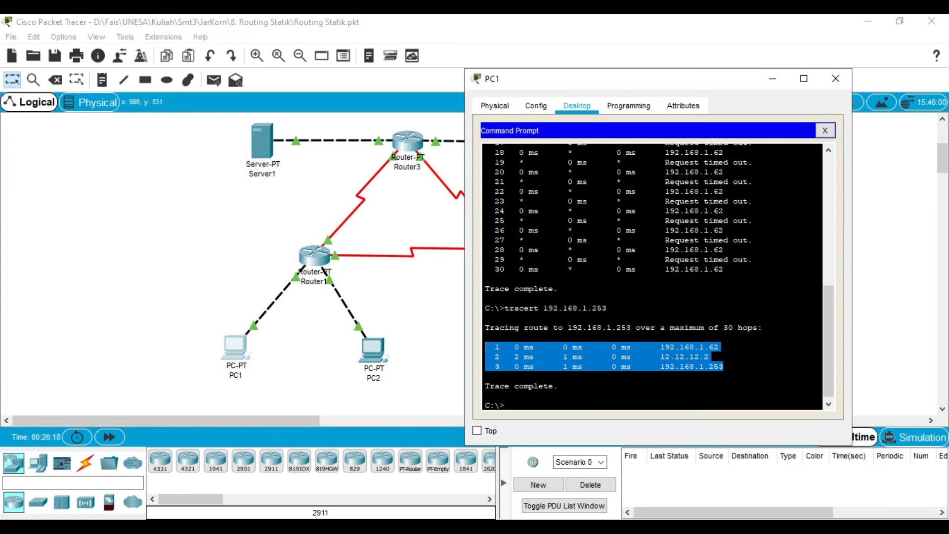
{"action": "left_click", "coordinate": [533, 402]}
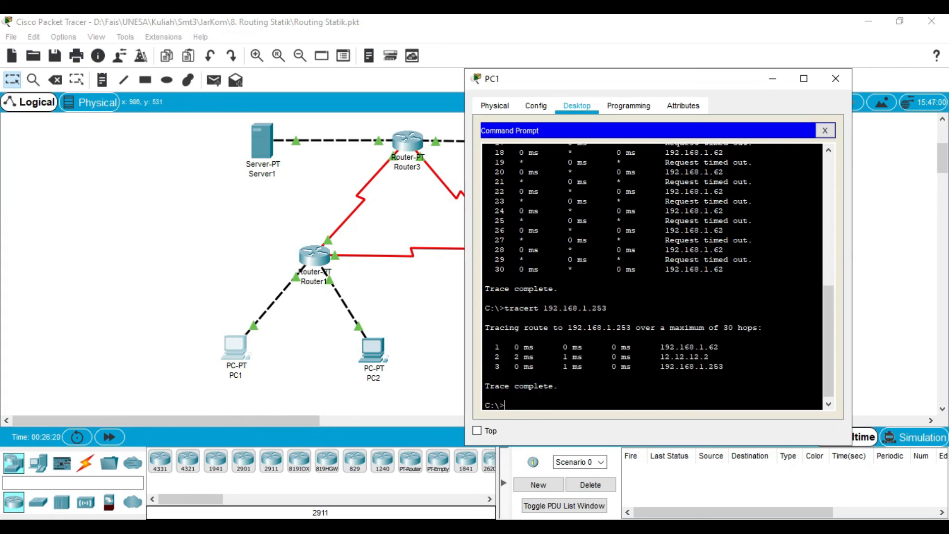
Step: Run tracert 33.33.33.1 from PC1's Command Prompt and examine the listed hops
{"action": "type", "text": "tracert 33.33.33.1"}
{"action": "key", "text": "Return"}
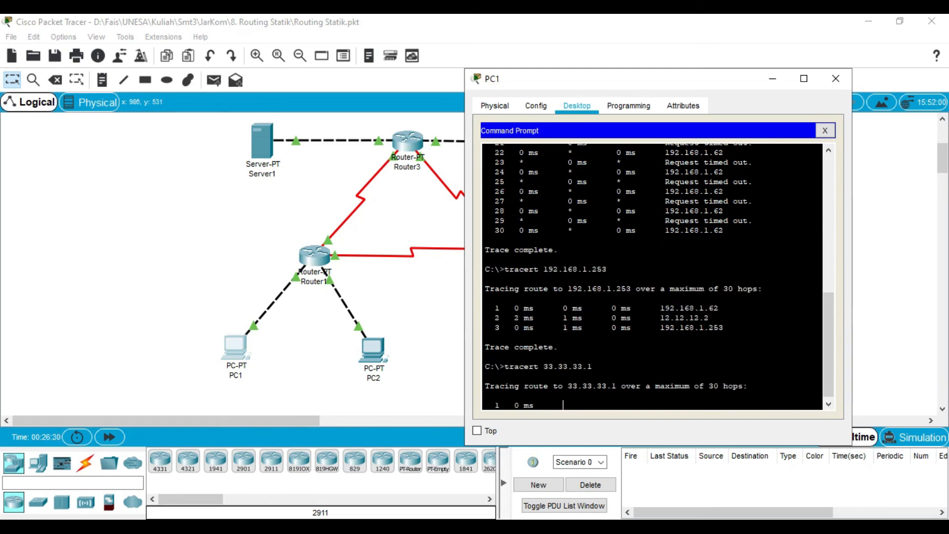
{"action": "mouse_move", "coordinate": [739, 368]}
{"action": "left_mouse_down"}
{"action": "mouse_move", "coordinate": [592, 366]}
{"action": "mouse_move", "coordinate": [484, 346]}
{"action": "left_mouse_up"}
{"action": "left_click", "coordinate": [561, 410]}
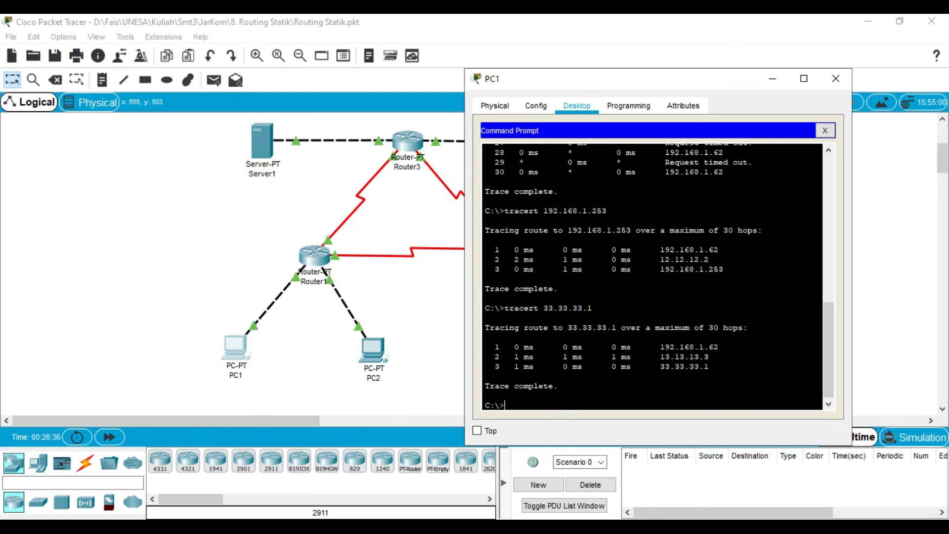
Step: Run tracert 43.43.43.1 on PC1 and compare the listed hops with the uncovered router topology
{"action": "type", "text": "tracert"}
{"action": "type", "text": "43.43.43.1"}
{"action": "key", "text": "Return"}
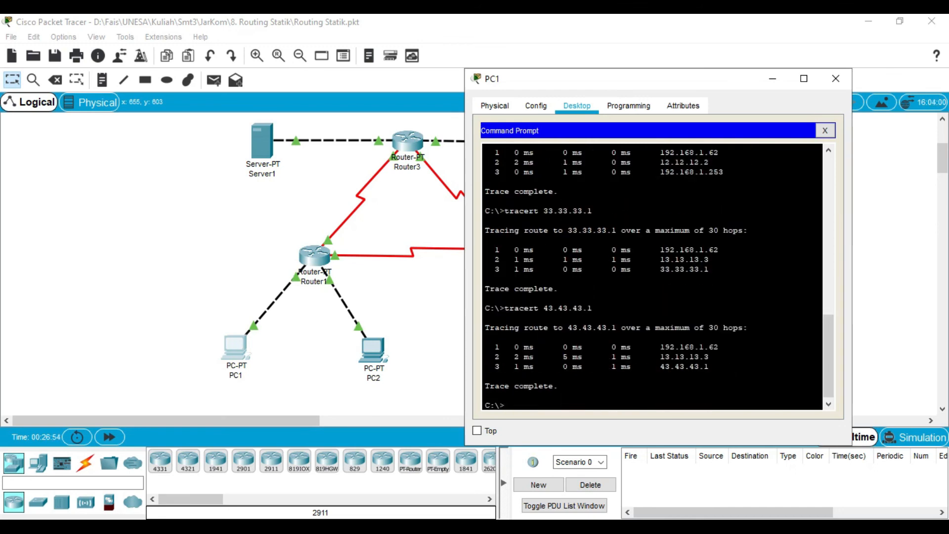
{"action": "mouse_move", "coordinate": [744, 374]}
{"action": "left_mouse_down"}
{"action": "mouse_move", "coordinate": [487, 358]}
{"action": "mouse_move", "coordinate": [485, 337]}
{"action": "left_mouse_up"}
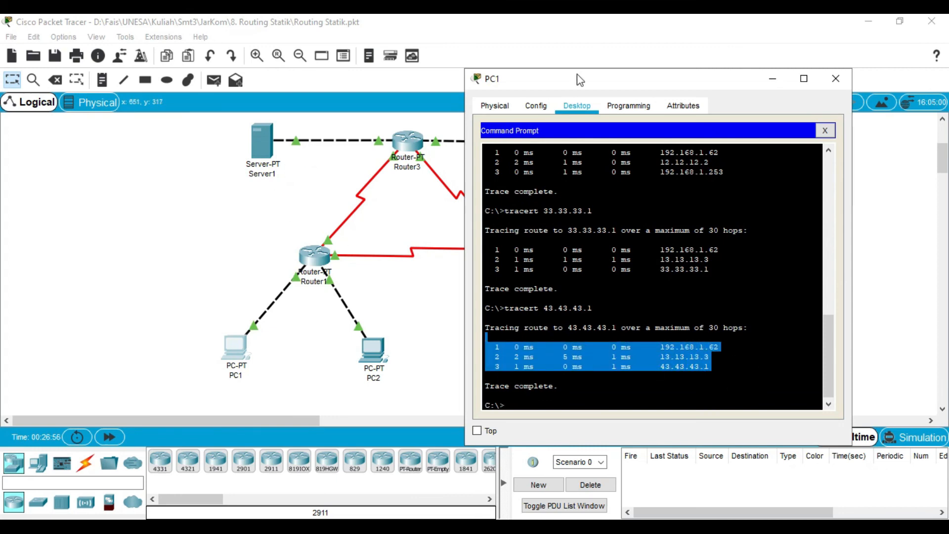
{"action": "left_click_drag", "start_coordinate": [579, 80], "coordinate": [678, 78]}
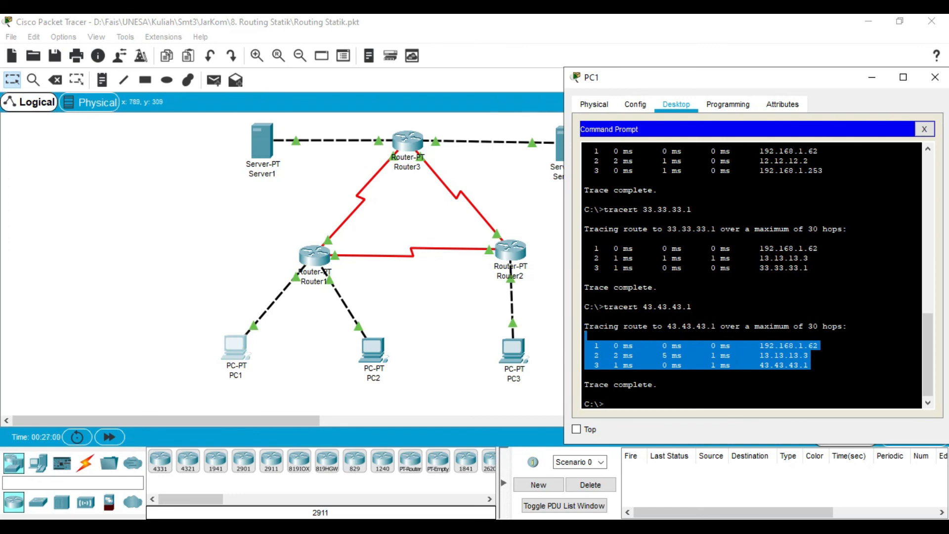
{"action": "left_click", "coordinate": [815, 377]}
Step: Review the completed traces alongside the topology and close PC1's window
{"action": "left_click_drag", "start_coordinate": [797, 80], "coordinate": [711, 74]}
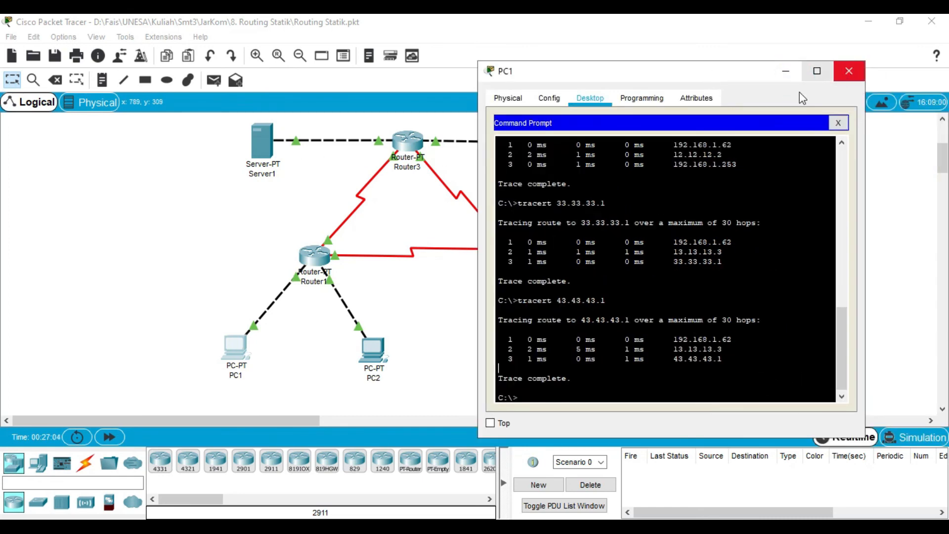
{"action": "left_click_drag", "start_coordinate": [667, 67], "coordinate": [771, 55]}
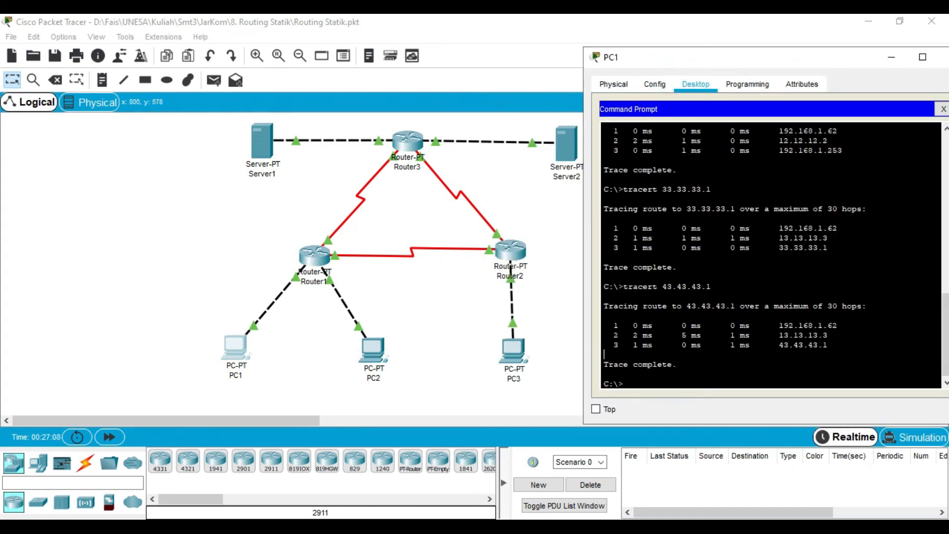
{"action": "left_click_drag", "start_coordinate": [853, 61], "coordinate": [746, 64]}
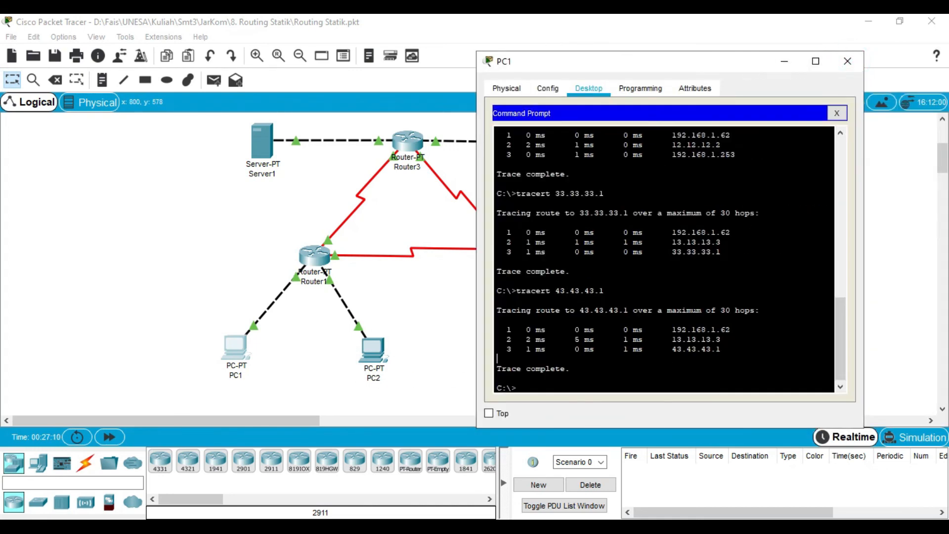
{"action": "scroll", "coordinate": [498, 358], "scroll_direction": "up", "scroll_amount": 10}
{"action": "scroll", "coordinate": [497, 358], "scroll_direction": "down", "scroll_amount": 10}
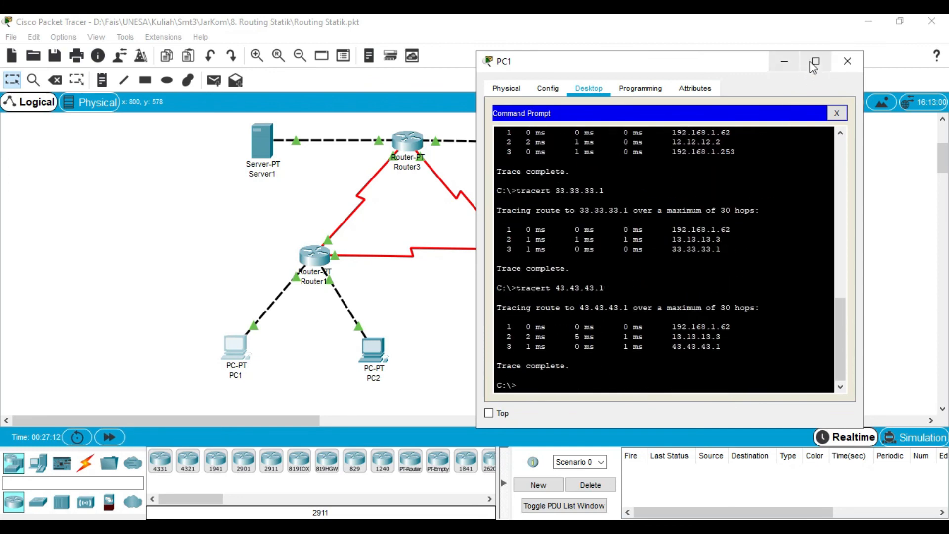
{"action": "left_click", "coordinate": [858, 59]}
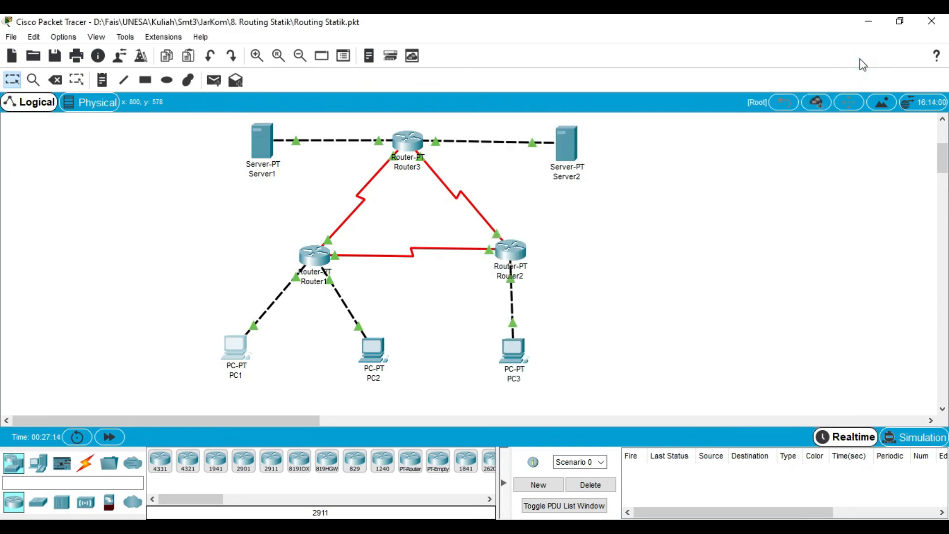